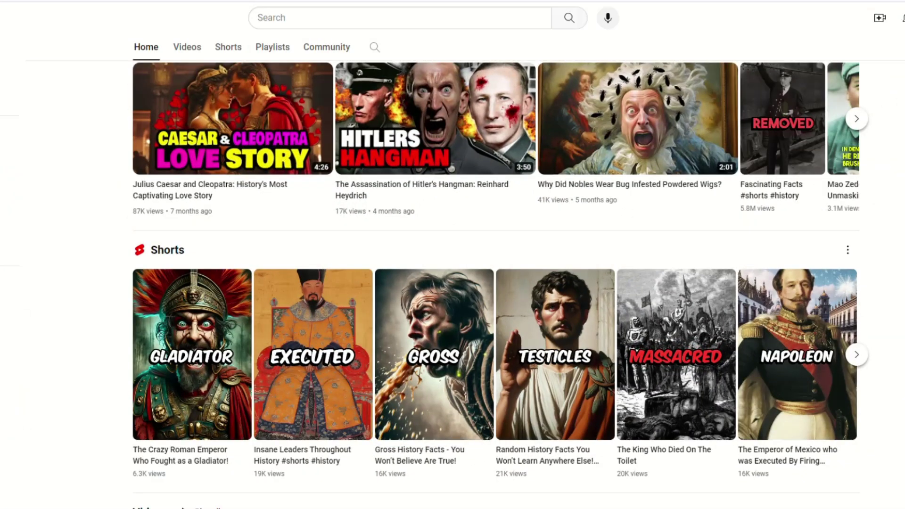
Browse the home page and Shorts listings of AI history channels on YouTube to examine their videos and view counts.
scroll(880, 258, down, 5)
scroll(882, 257, up, 8)
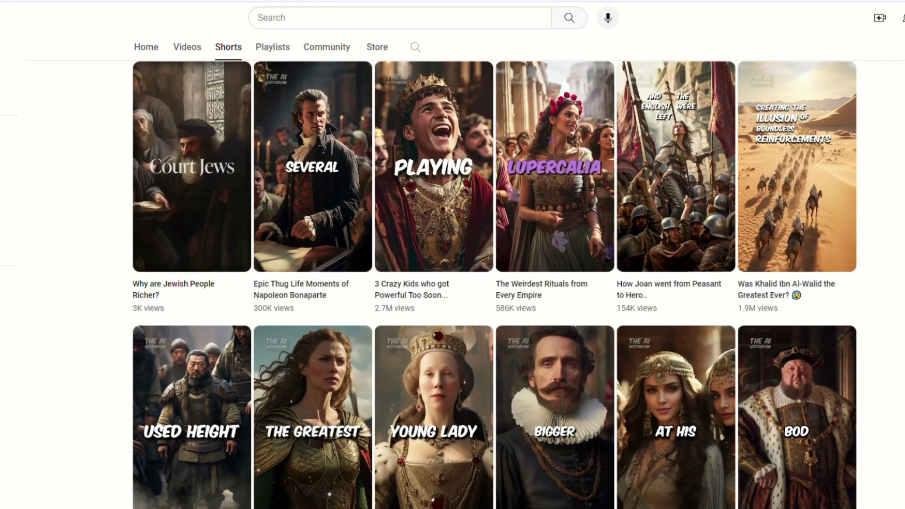
scroll(495, 283, down, 10)
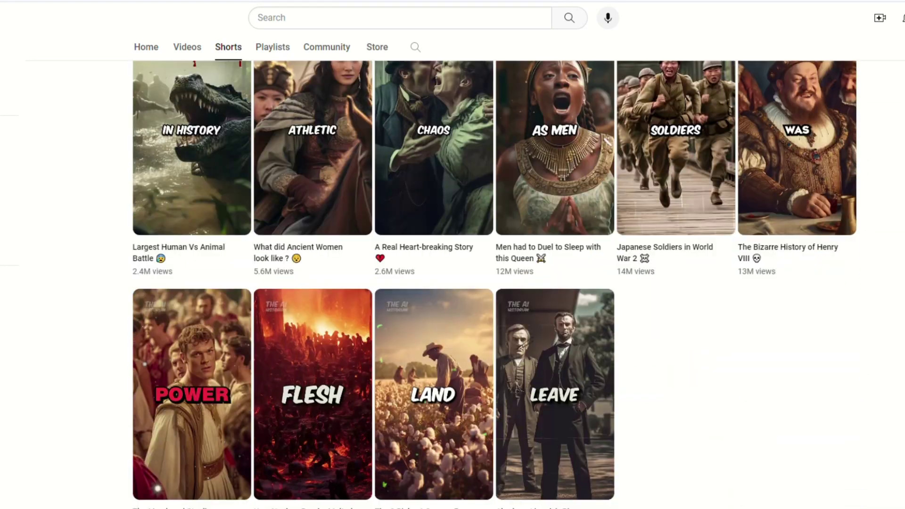
scroll(494, 283, down, 1)
scroll(494, 283, up, 12)
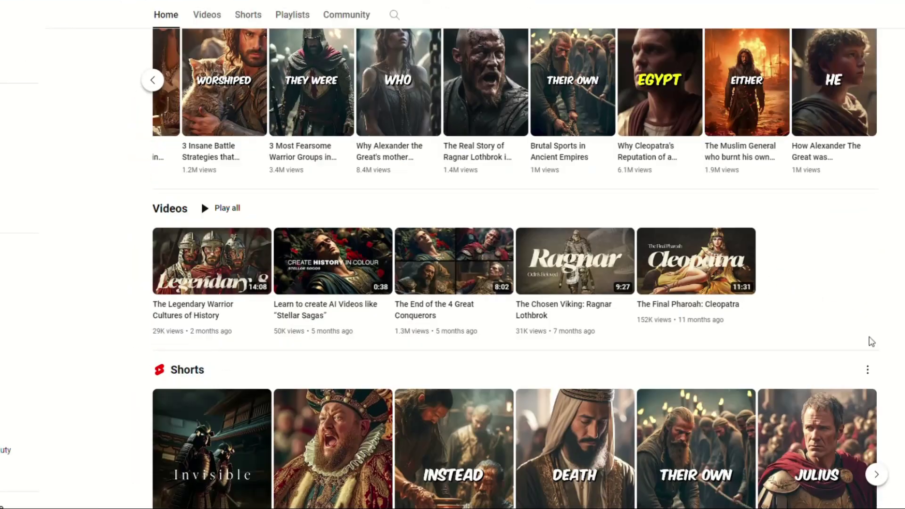
scroll(871, 339, down, 3)
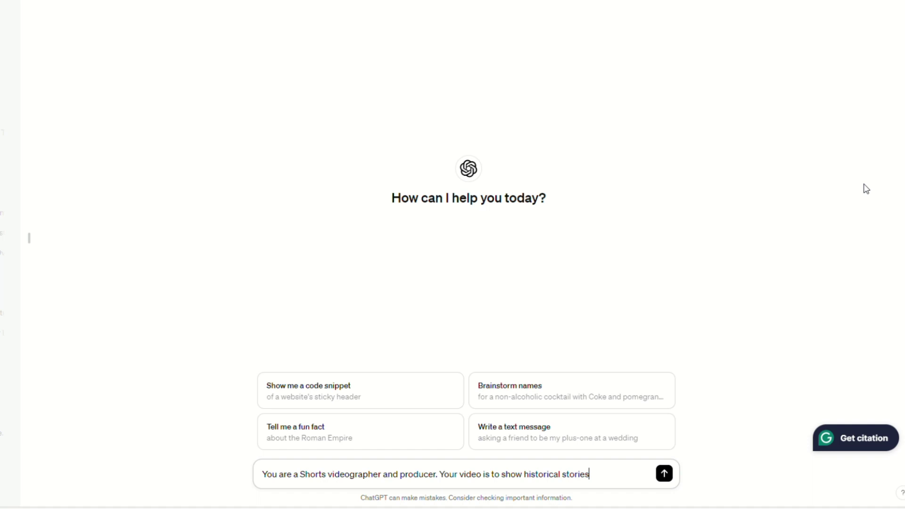
Ask ChatGPT, as a Shorts videographer and producer, to write an interesting medieval historical story with thrilling storylines and images to attract viewers.
text(nd use thrilling storylines and images to attract viewers. Please write an interesting)
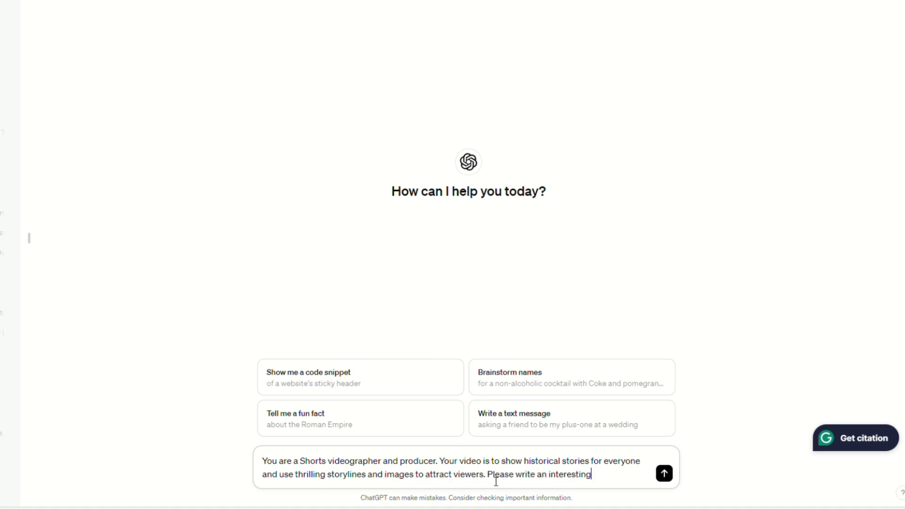
text(istorical story as a video outline)
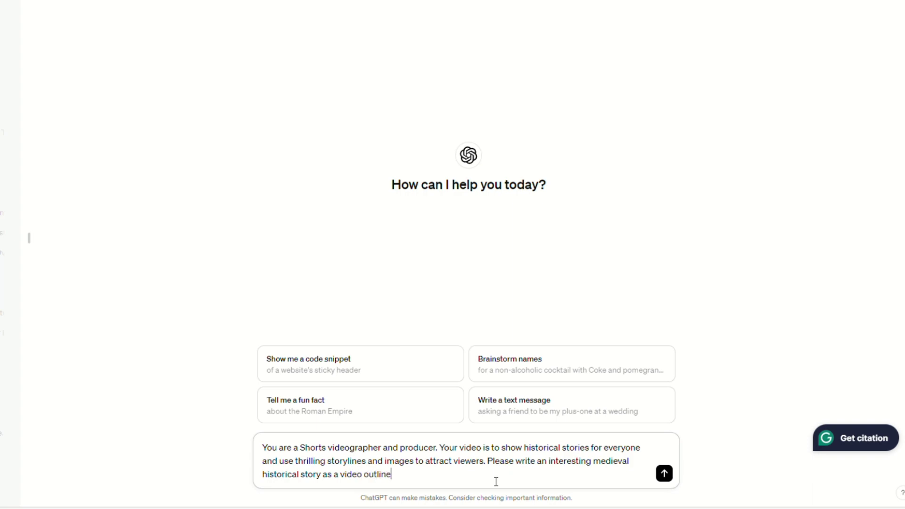
key(Return)
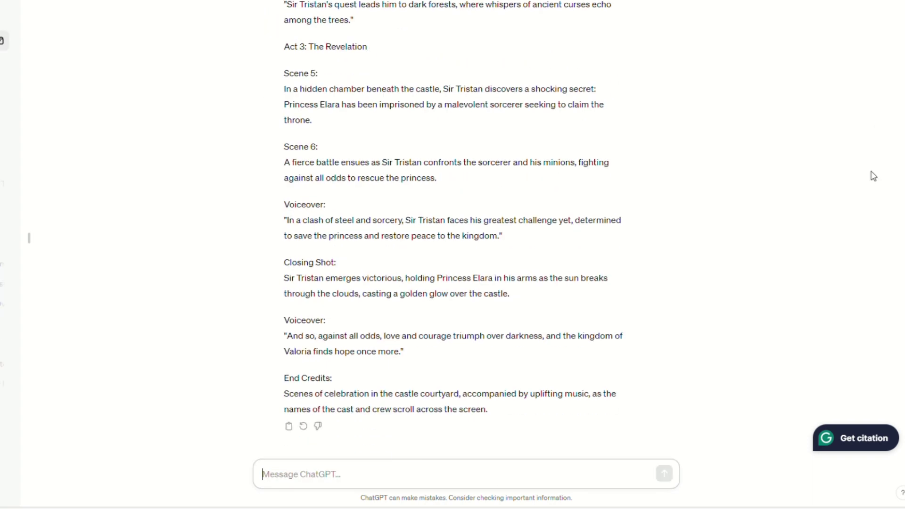
Read through the generated medieval script from its title and opening through the acts to the end credits.
scroll(874, 176, up, 12)
drag(284, 109, 482, 115)
click(332, 167)
drag(285, 138, 341, 137)
click(734, 231)
scroll(734, 231, down, 3)
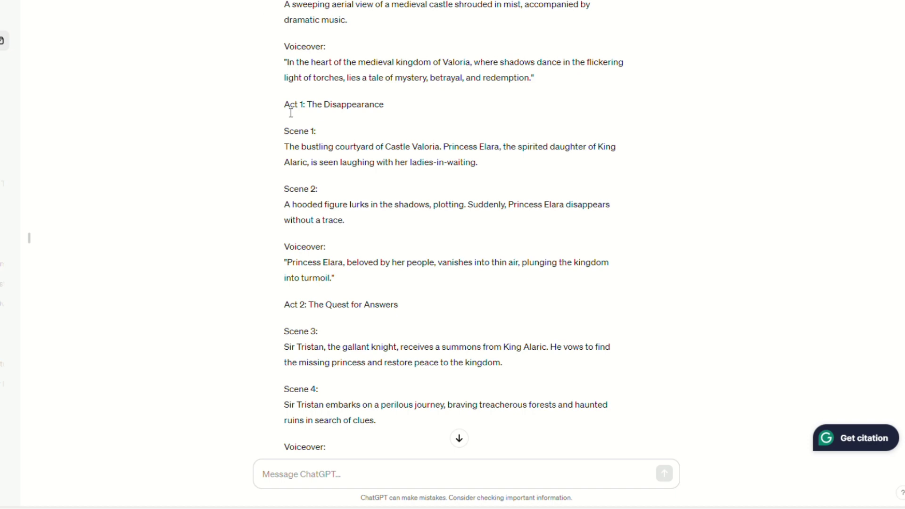
scroll(380, 264, down, 10)
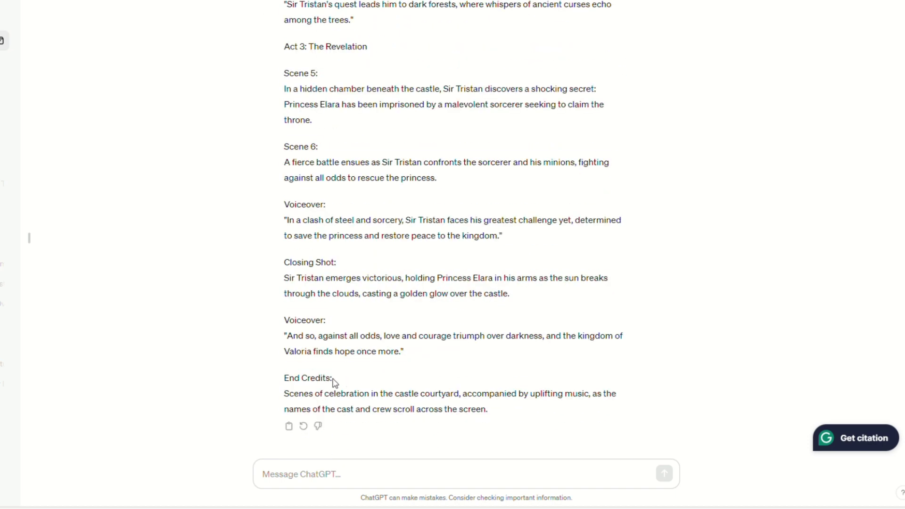
Ask for a list of text prompts to use in Leonardo.ai to generate the visuals for each scene.
text(Please give me a list of text prompts I could use in Leonardo. ai to generate)
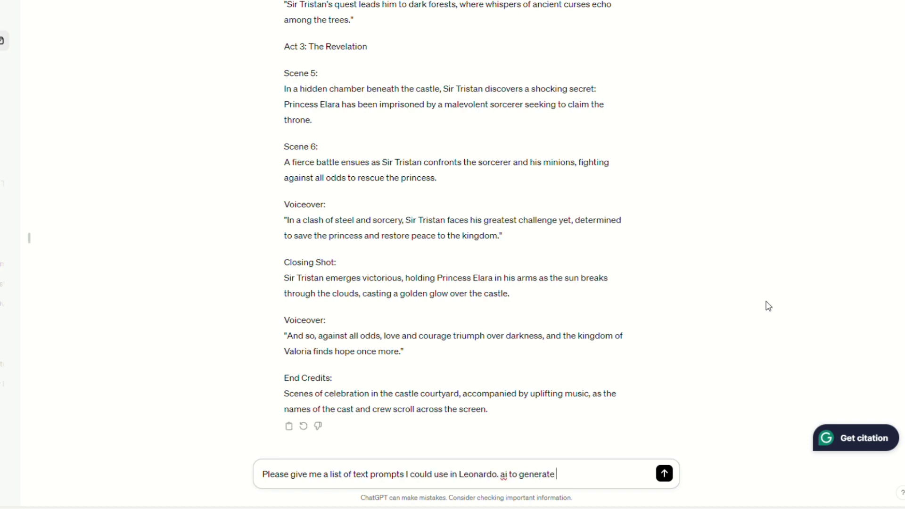
text( the visuals for each scene.)
key(Return)
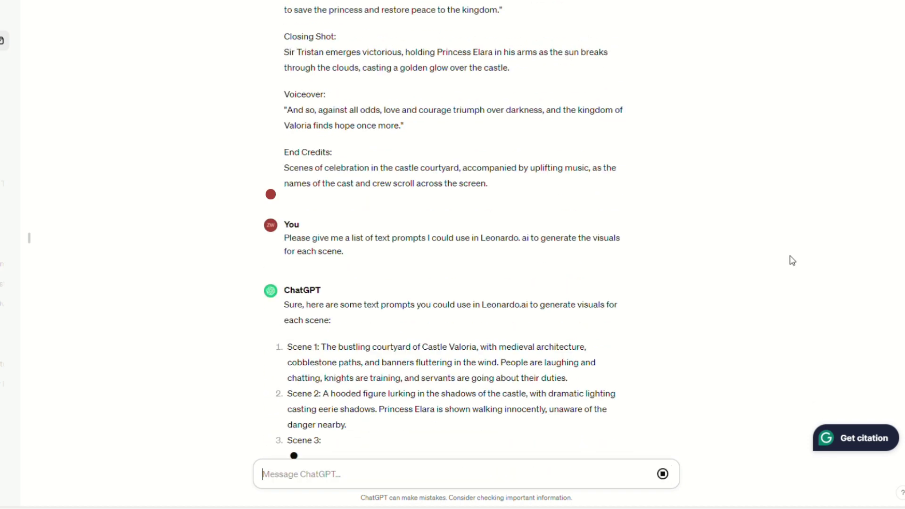
Examine the generated text prompts for Scenes 1 to 6 and the closing shot, highlighting each description.
drag(321, 65, 568, 97)
drag(323, 113, 347, 143)
click(324, 161)
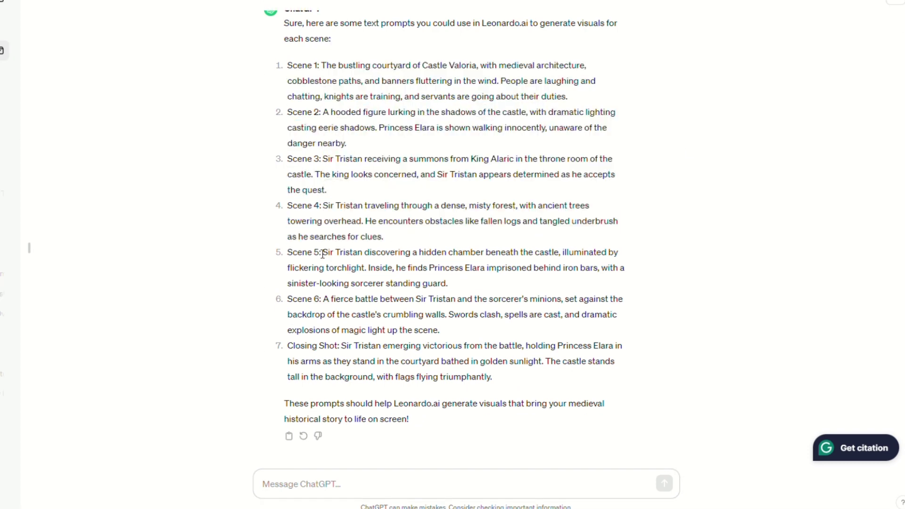
drag(341, 346, 493, 378)
click(659, 194)
drag(321, 65, 608, 97)
click(329, 115)
drag(323, 113, 704, 139)
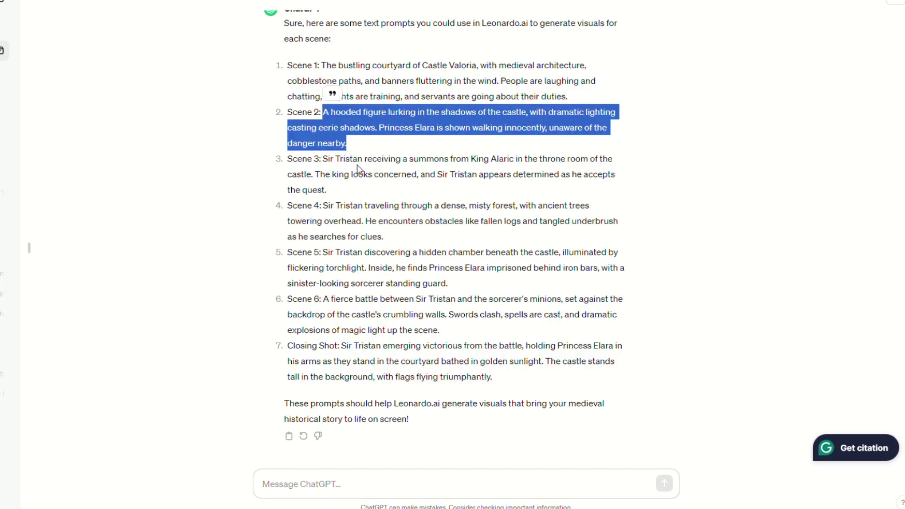
drag(323, 160, 732, 192)
click(331, 212)
drag(323, 206, 720, 239)
click(336, 224)
drag(323, 253, 770, 280)
drag(323, 300, 753, 332)
drag(341, 347, 734, 384)
key(ctrl+c)
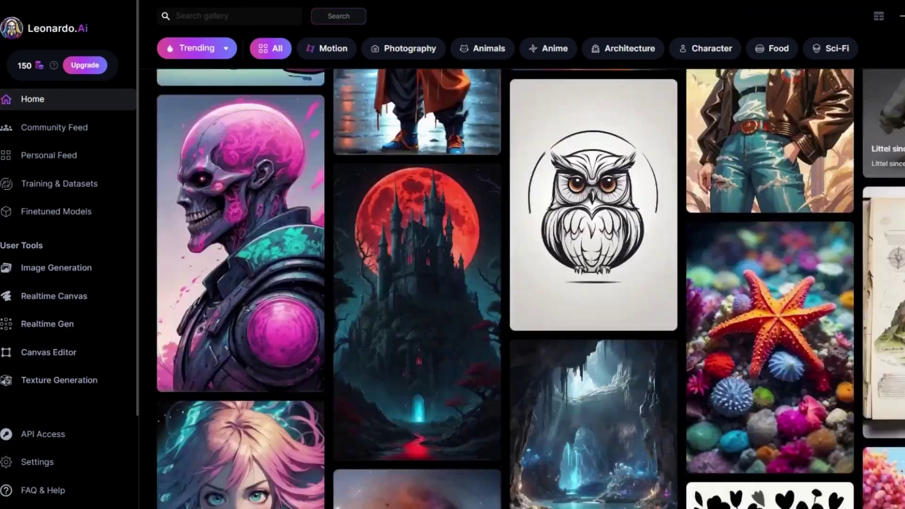
Browse the trending image gallery on the Leonardo.Ai home page.
scroll(521, 289, down, 20)
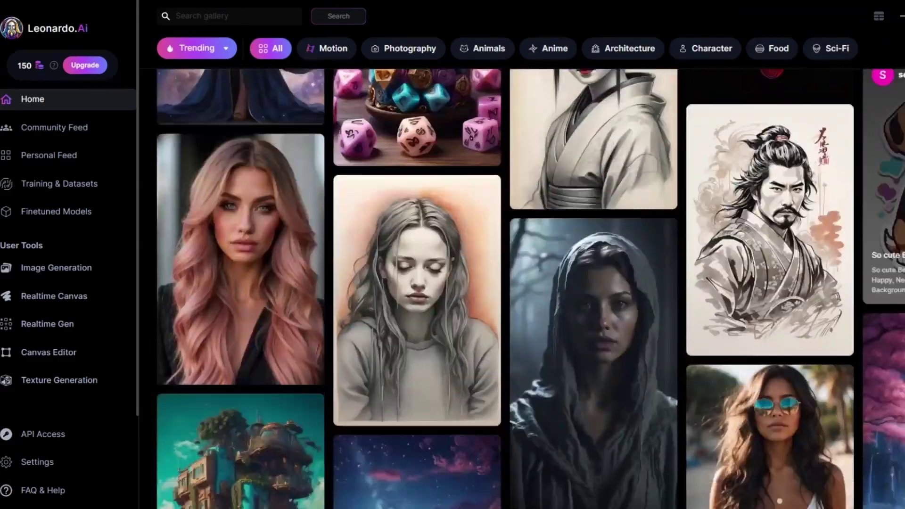
scroll(505, 287, down, 20)
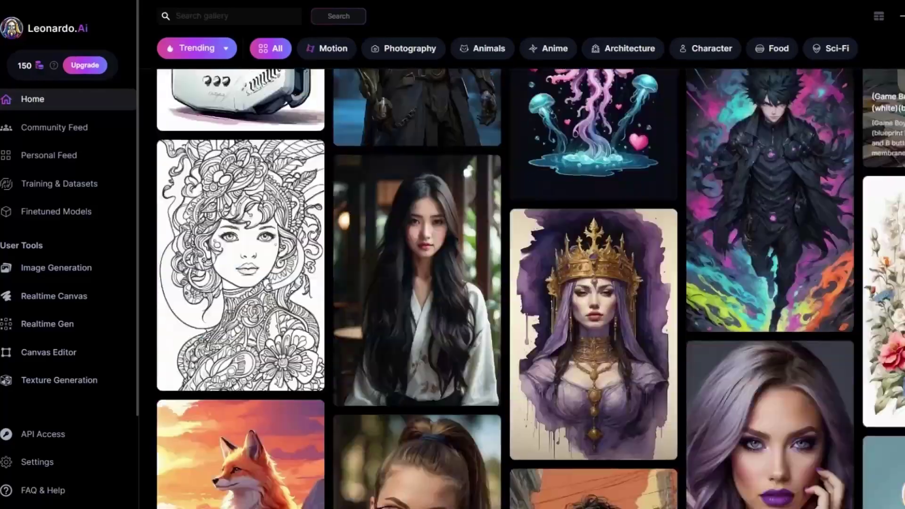
scroll(504, 287, down, 20)
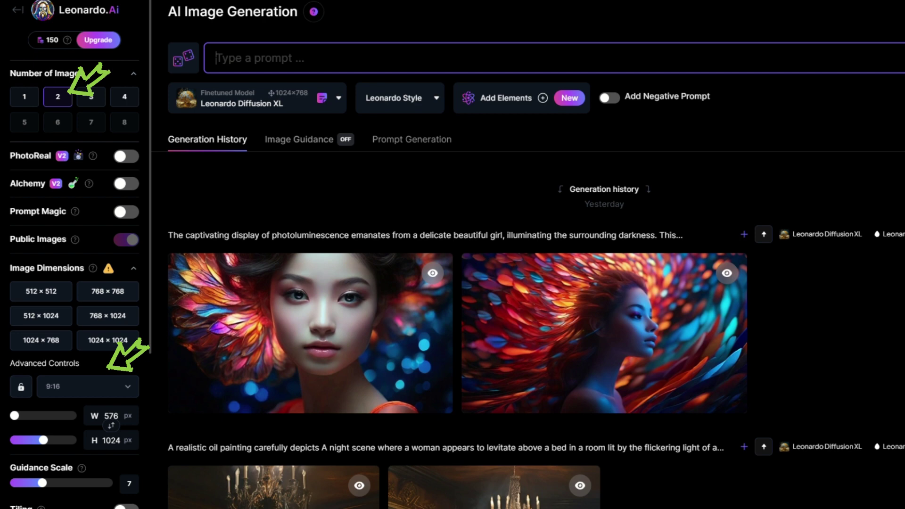
Generate two images from the combined Scene 1 and Scene 2 prompts about Castle Valoria's courtyard and the hooded figure.
text(The bustling courtyard of Castle Valoria, with medieval architecture, cobblestone paths, and banners fluttering in the wind. People are laughing and chatting, knights are training, and servants are going about their duties.Scene 2: A hooded figure lurking in the shadows of the castle, with dramatic lighting casting eerie shadows. Princess Elara is shown walking innocently, unaware of the danger nearby.)
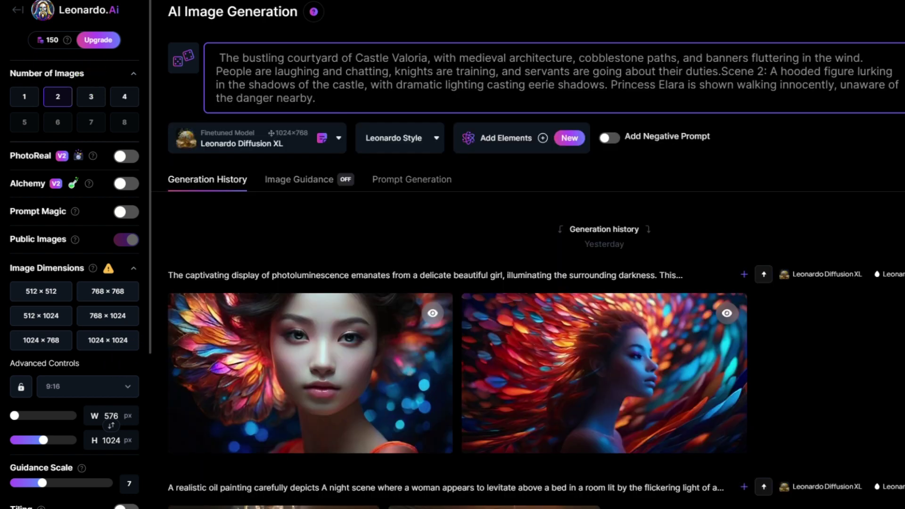
key(ctrl+Return)
scroll(707, 255, down, 5)
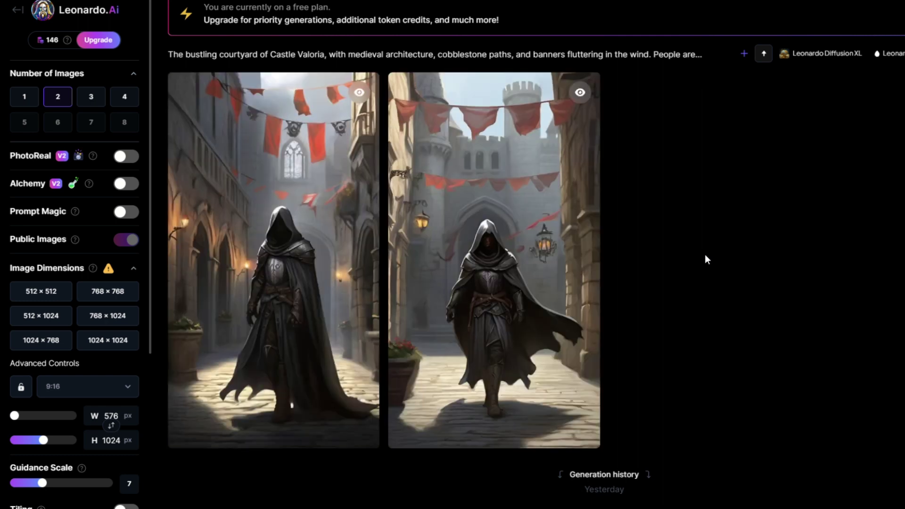
Replace the prompt with Scene 3, Sir Tristan receiving a summons from King Alaric in the throne room, and generate its images.
scroll(705, 257, up, 5)
drag(321, 100, 230, 62)
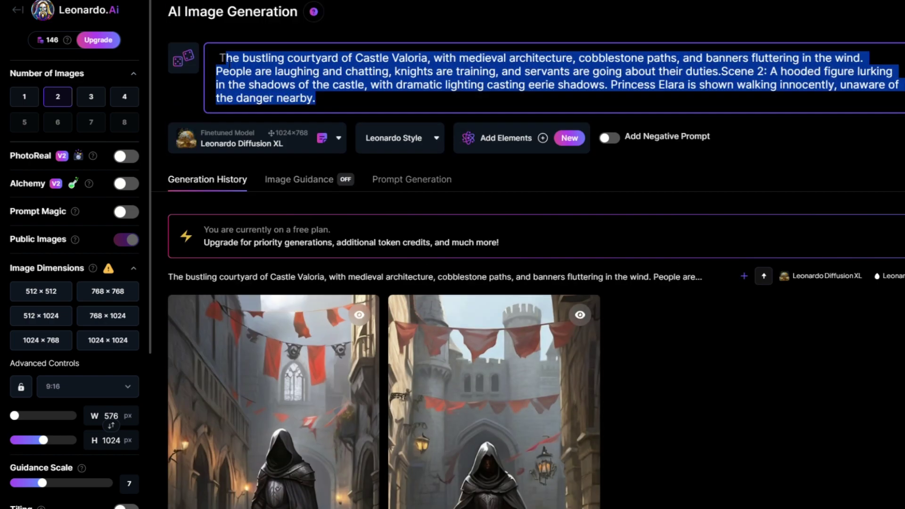
text(Sir Tristan receiving a summons from King Alaric in the throne room of the castle. The king looks concerned, and Sir Tristan appears determined as he accepts the quest.)
key(Return)
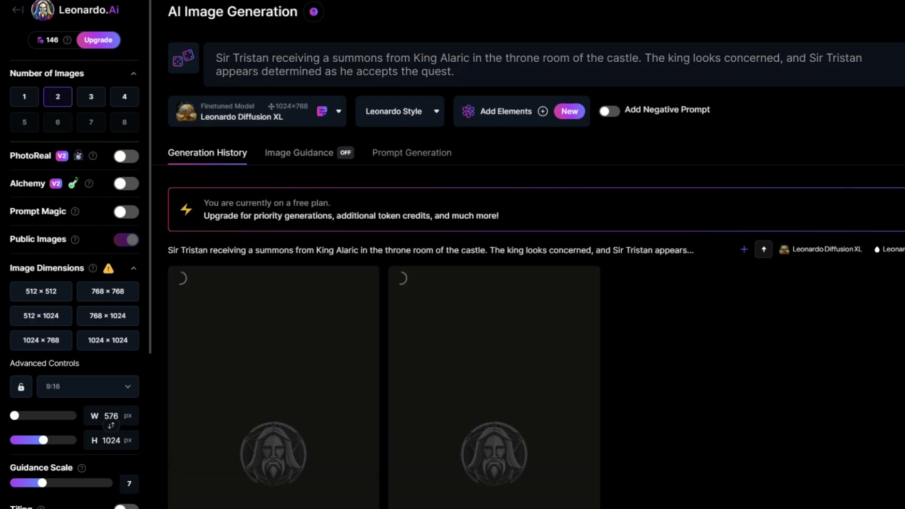
scroll(671, 287, down, 5)
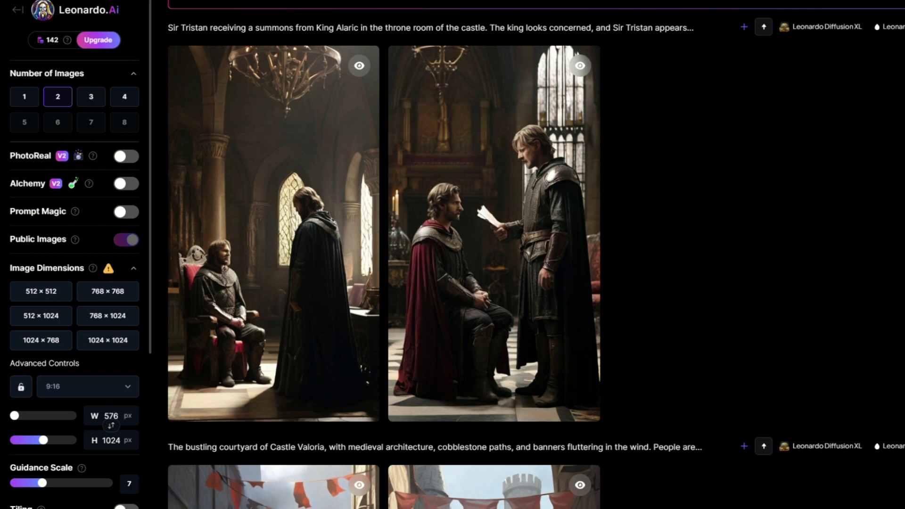
Replace the prompt with Scene 4, Sir Tristan traveling through a dense, misty forest, and generate its images.
scroll(755, 300, up, 5)
key(ctrl+a)
text(Sir Tristan traveling through a dense, misty forest, with ancient trees towering overhead. He encounters obstacles like fallen logs and tangled underbrush as he searches for clues.)
key(Return)
scroll(762, 326, down, 5)
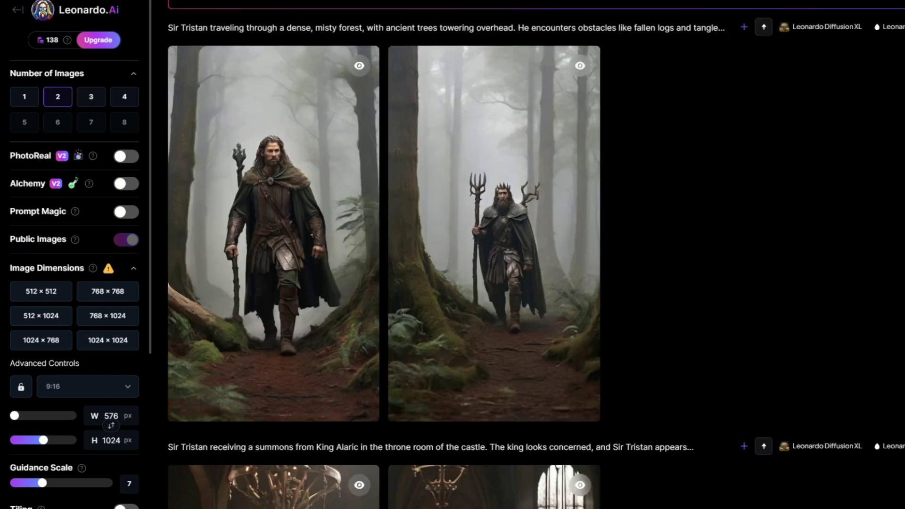
Replace the prompt with Scene 5, Sir Tristan discovering a hidden chamber beneath the castle, and generate its images.
scroll(358, 341, up, 5)
key(ctrl+a)
text(Sir Tristan discovering a hidden chamber beneath the castle, illuminated by flickering torchlight. Inside, he finds Princess Elara imprisoned behind iron bars, with a sinister-looking sorcerer standing guard.)
key(Return)
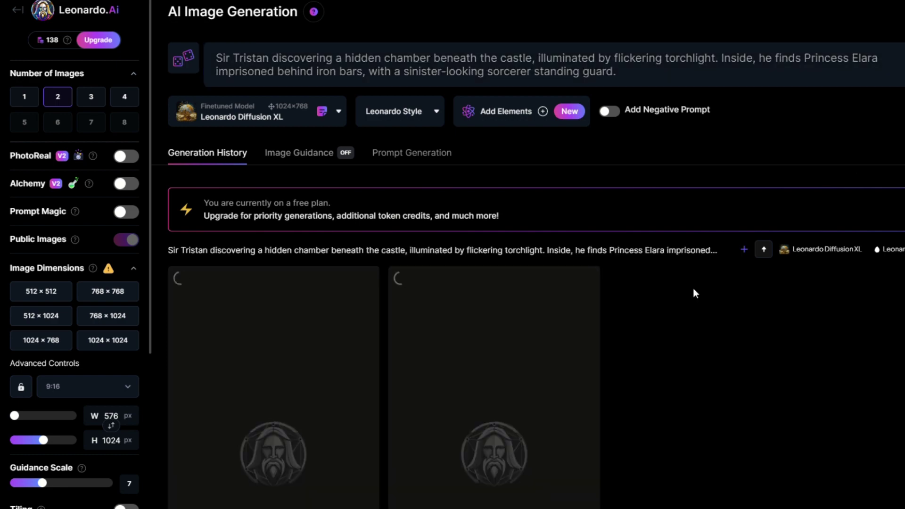
scroll(693, 293, down, 5)
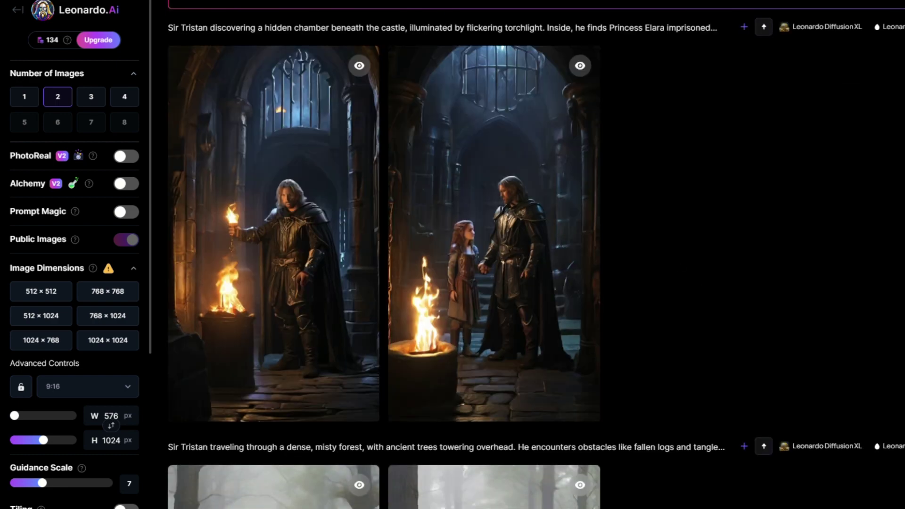
Replace the prompt with Scene 6, the fierce battle between Sir Tristan and the sorcerer's minions, and generate its images.
scroll(437, 276, up, 5)
key(ctrl+a)
text(A fierce battle between Sir Tristan and the sorcerer's minions, set against the backdrop of the castle's crumbling walls. Swords clash, spells are cast, and dramatic explosions of magic light up the scene.)
key(Return)
scroll(689, 309, down, 5)
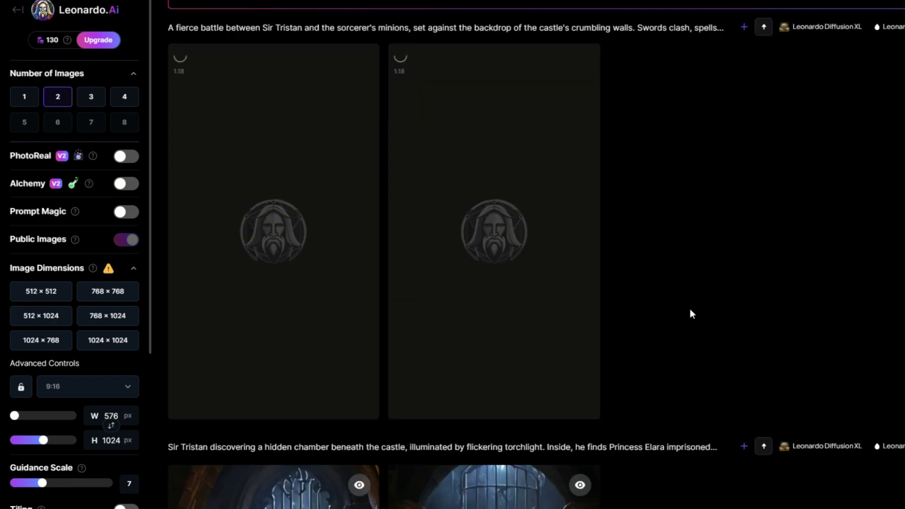
Replace the prompt with the closing shot, Sir Tristan holding Princess Elara in the sunlit courtyard, and generate its images.
scroll(687, 334, up, 5)
key(ctrl+a)
key(ctrl+v)
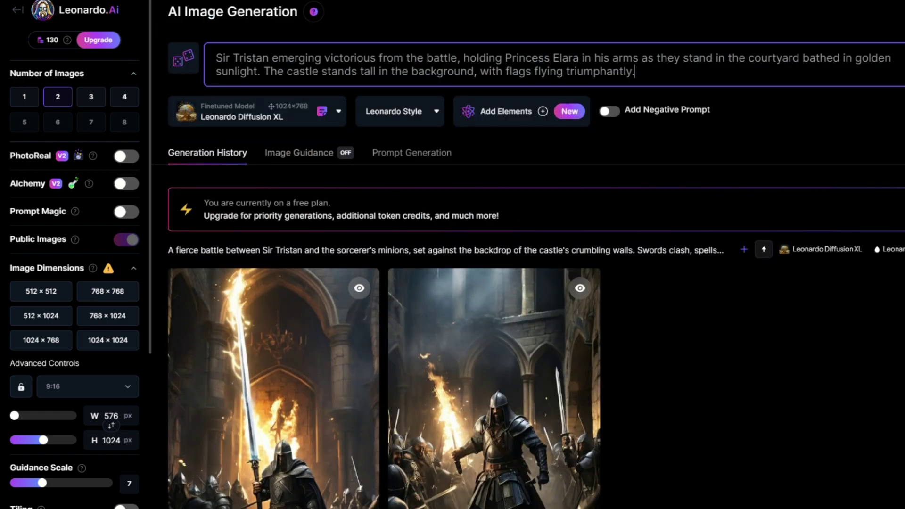
key(Return)
scroll(858, 305, down, 5)
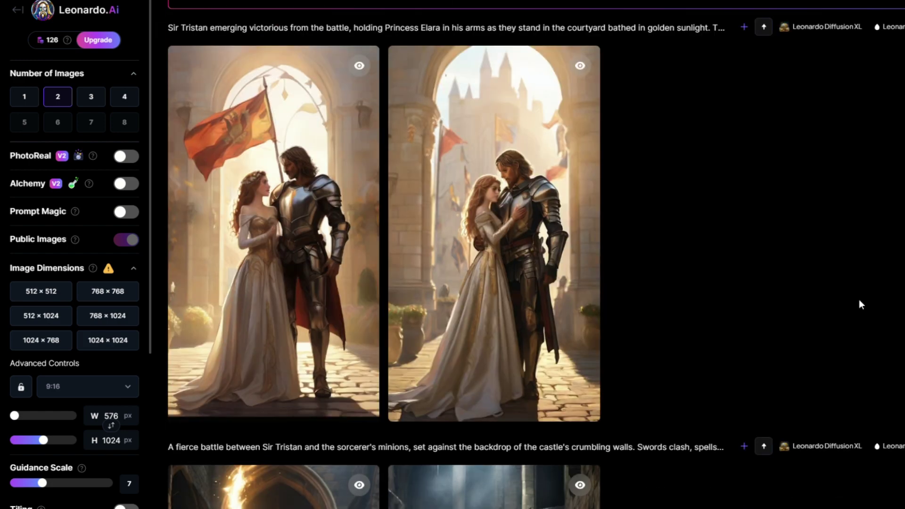
Review the generated images of all scenes in the generation history.
scroll(779, 261, down, 5)
scroll(666, 252, down, 20)
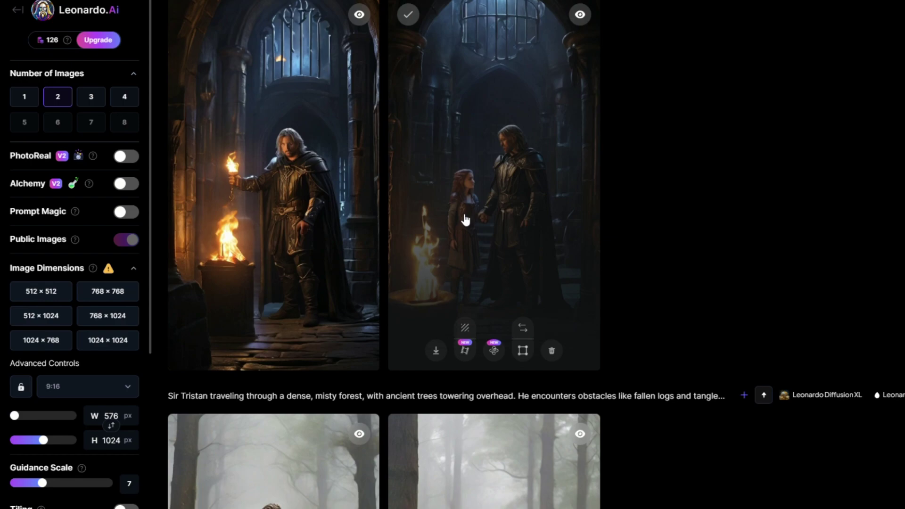
scroll(652, 234, up, 20)
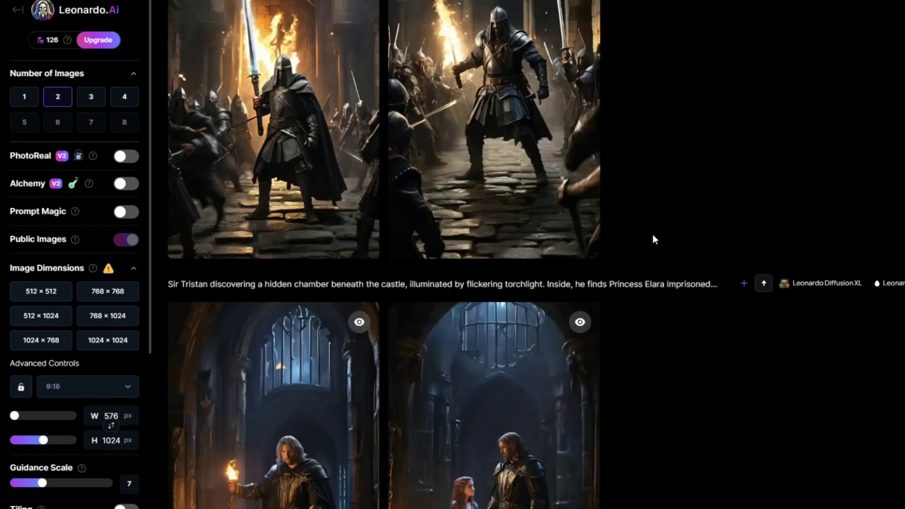
scroll(758, 275, down, 4)
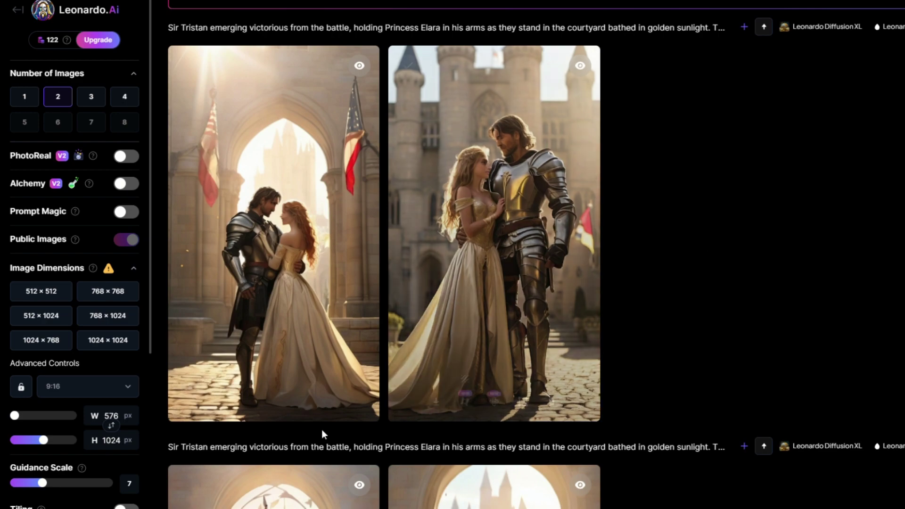
scroll(330, 391, down, 15)
scroll(556, 375, down, 20)
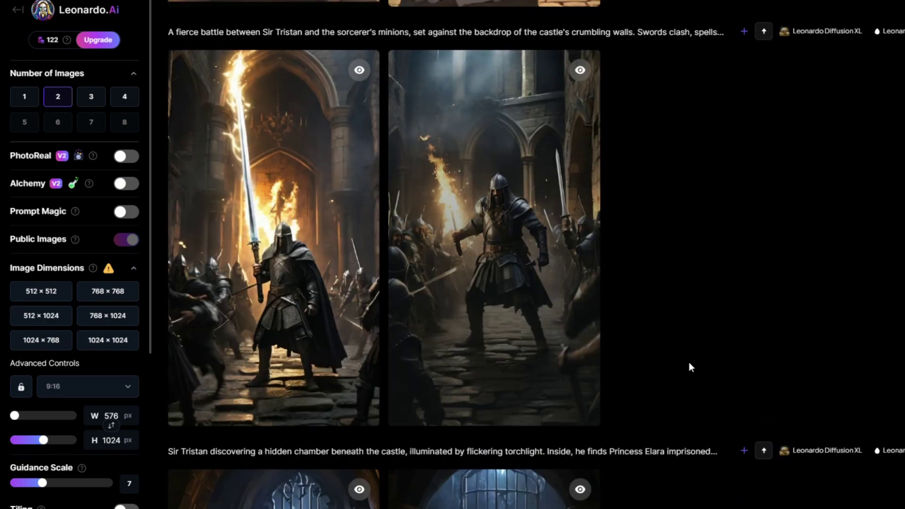
scroll(238, 333, down, 8)
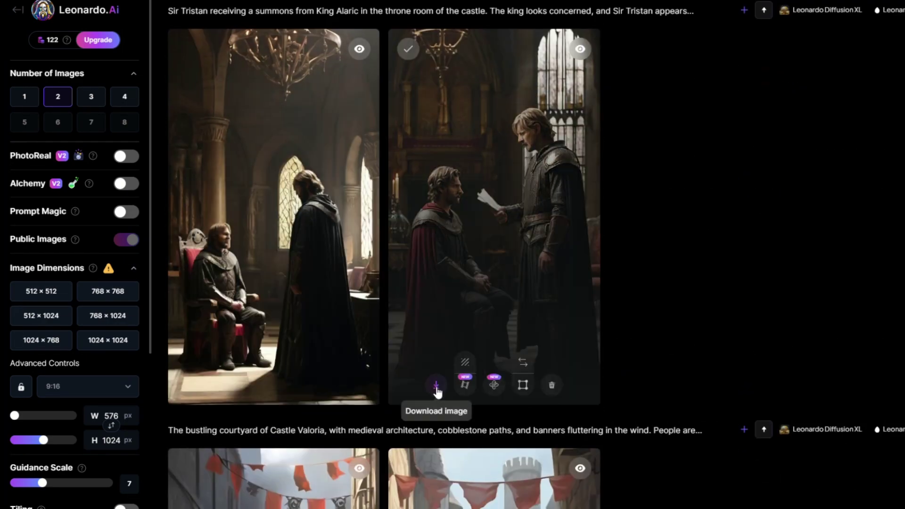
scroll(770, 340, up, 20)
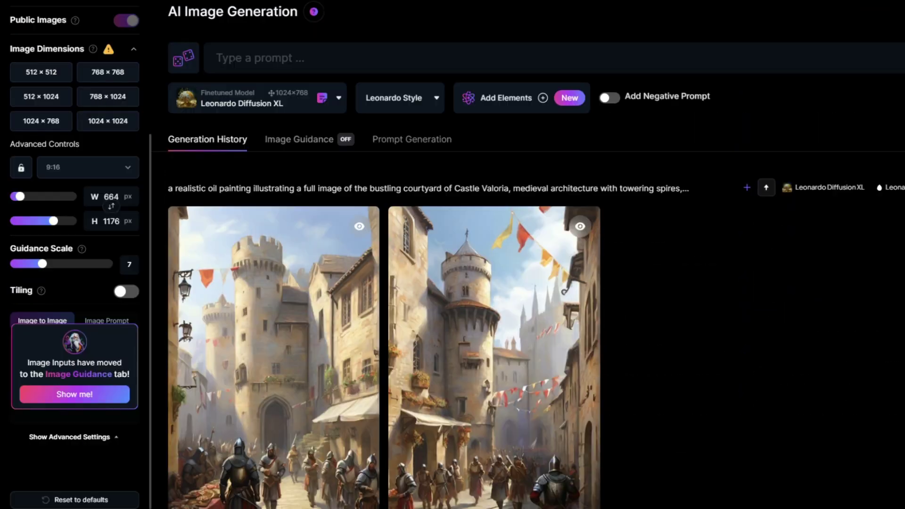
Enter the realistic oil painting prompt for Castle Valoria's bustling courtyard, ending with the medieval Era wording, and generate its images.
text(a realistic oil painting illustrating a full image of the bustling courtyard of Castle Valoria, medieval architecture with towering spires, cobblestone paths, and banners fluttering in the wind, lively with people laughing and chatting, knights in shining armor engaging in training exercises, servants bustling with trays of food and linens, an early morning scene filled with soft golden sunlight piercing through the cool mist, conveying a sense of vitality and the day's eager beginning, the atmosphere brimming with anticipation and the spirit of adventure, the lighting casting long, dramatic shadows and highlighting the textures of the stone and metal, creating a vivid, dynamic tableau with natural, muted colors and soft, ambient lighting, with medieval Era.)
drag(216, 57, 448, 58)
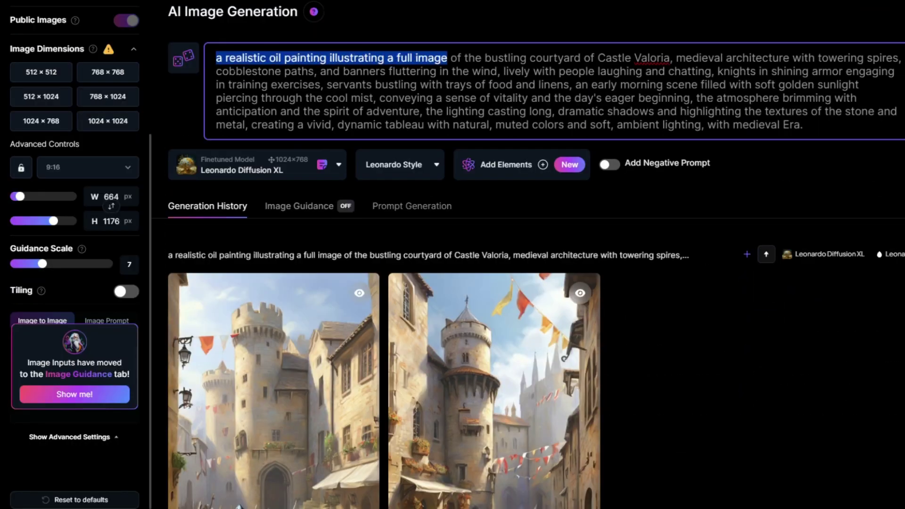
drag(803, 125, 708, 124)
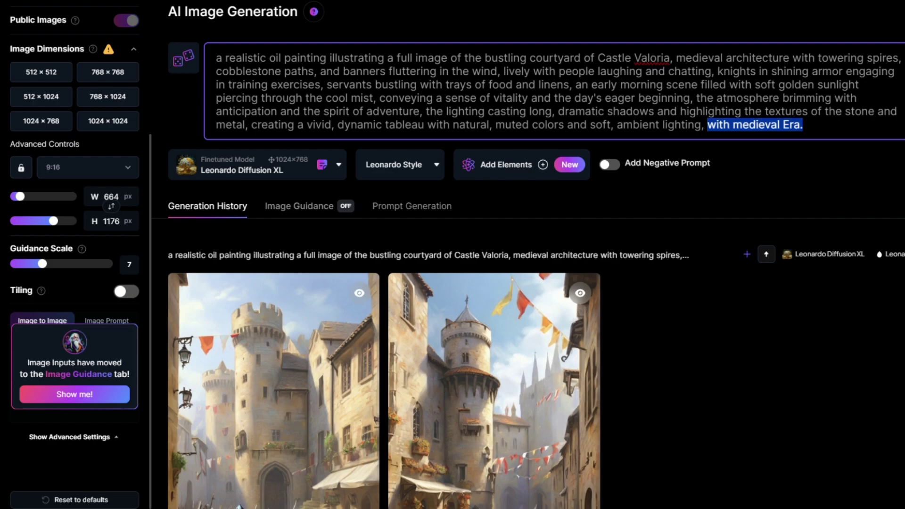
key(ctrl+Return)
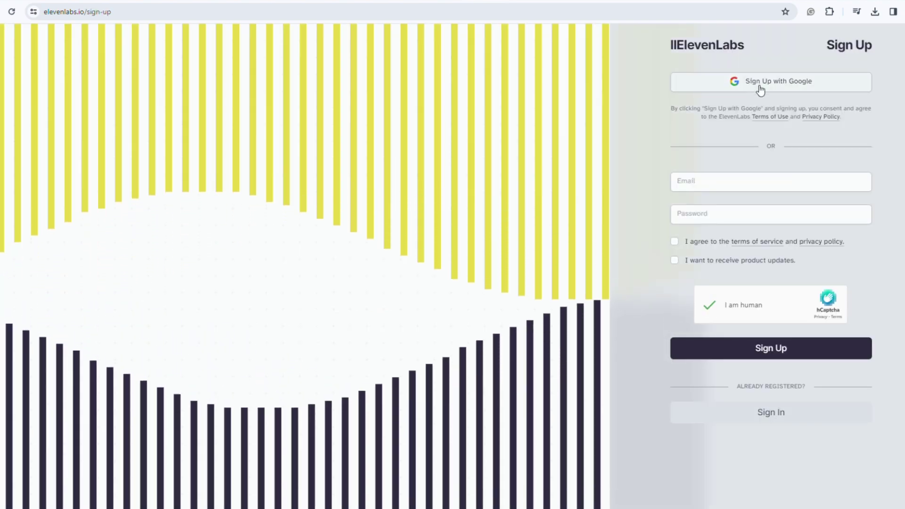
Sign up to ElevenLabs with Google and fill the speech text with the title and voiceover lines from the ChatGPT script.
click(757, 84)
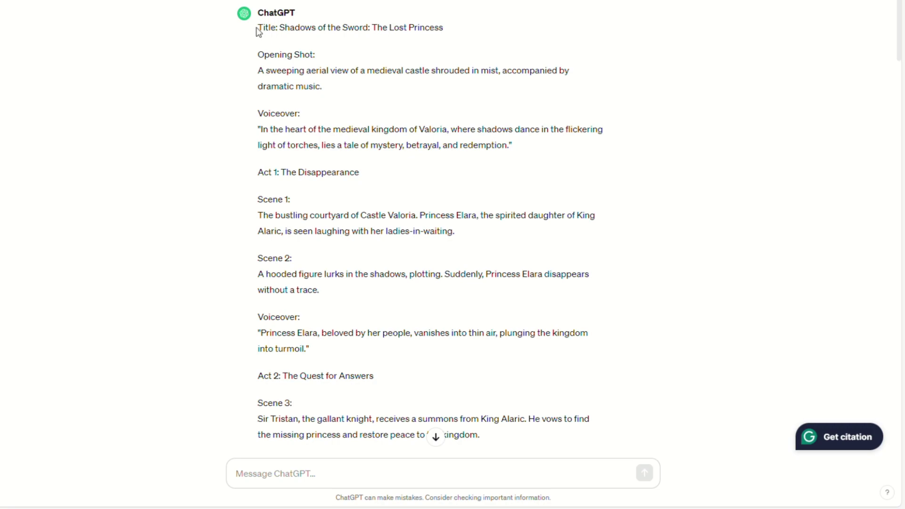
drag(259, 31, 567, 442)
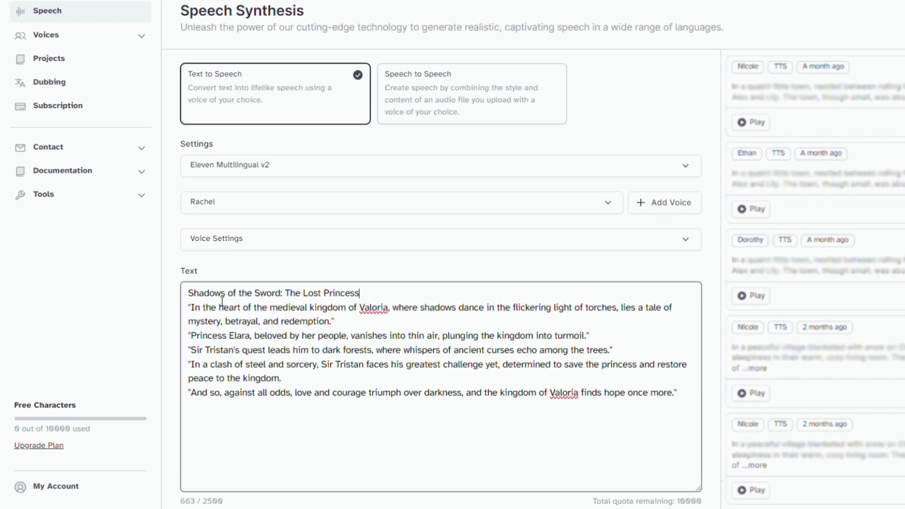
drag(191, 307, 354, 432)
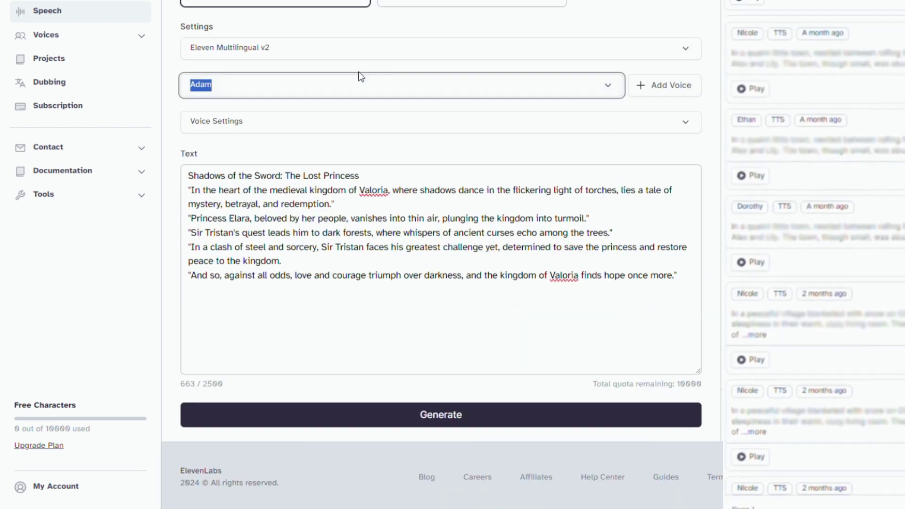
scroll(360, 77, up, 3)
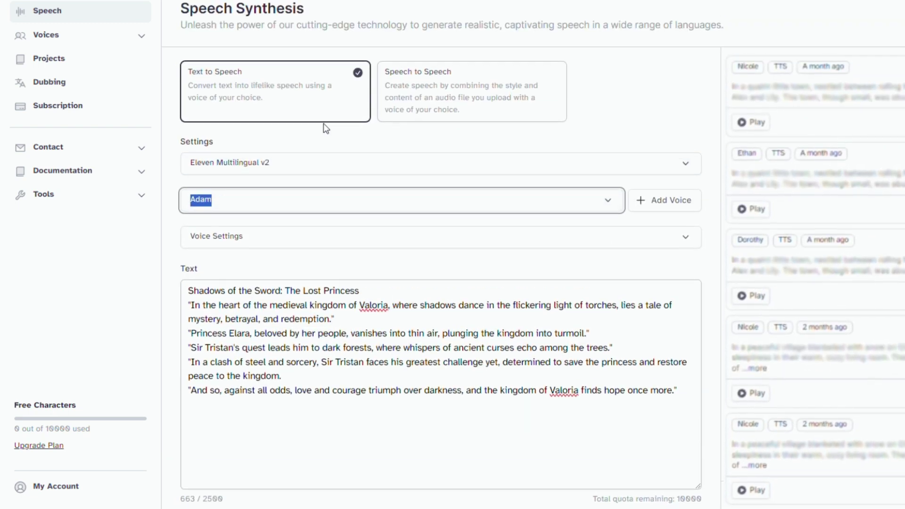
Preview the premade voices, generate the voiceover with Adam on Eleven Multilingual v2, and listen to it.
click(604, 203)
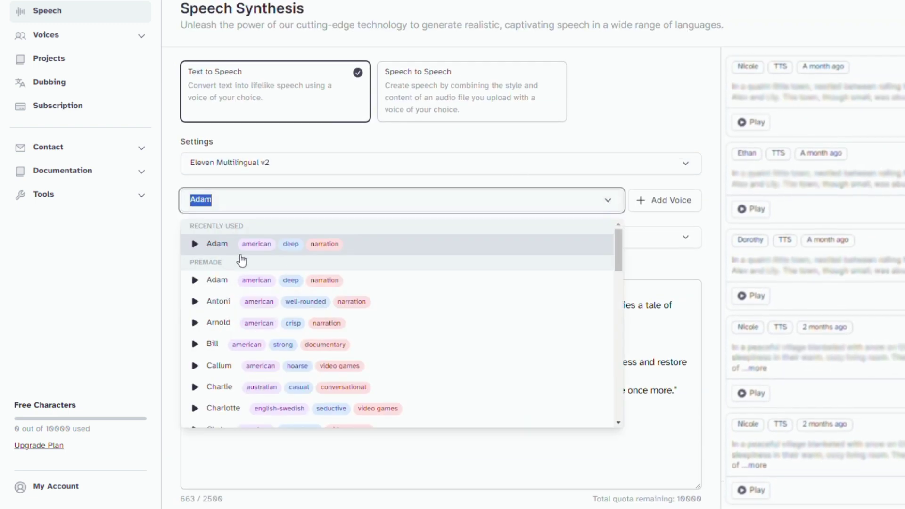
click(195, 244)
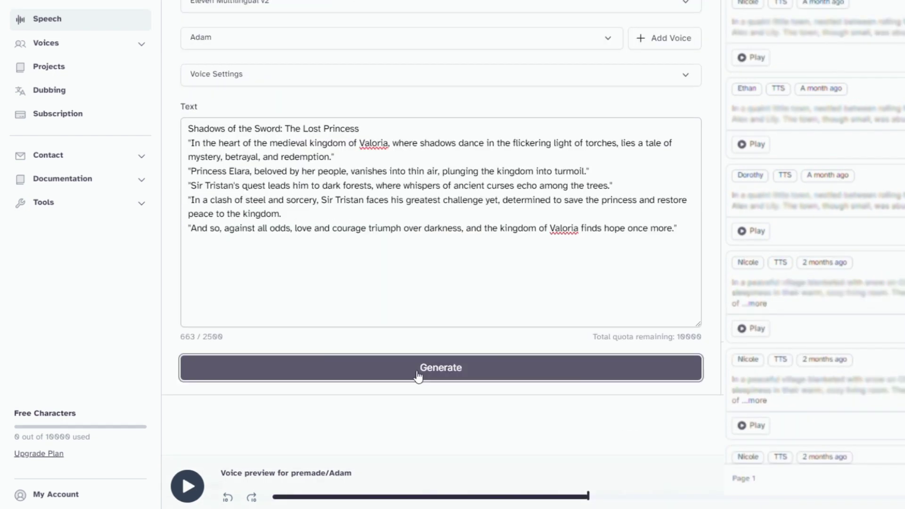
click(418, 368)
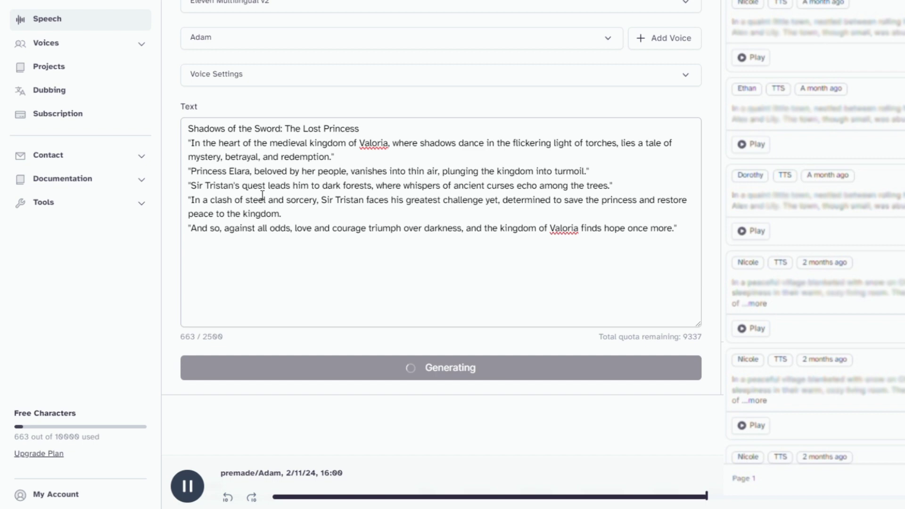
click(193, 474)
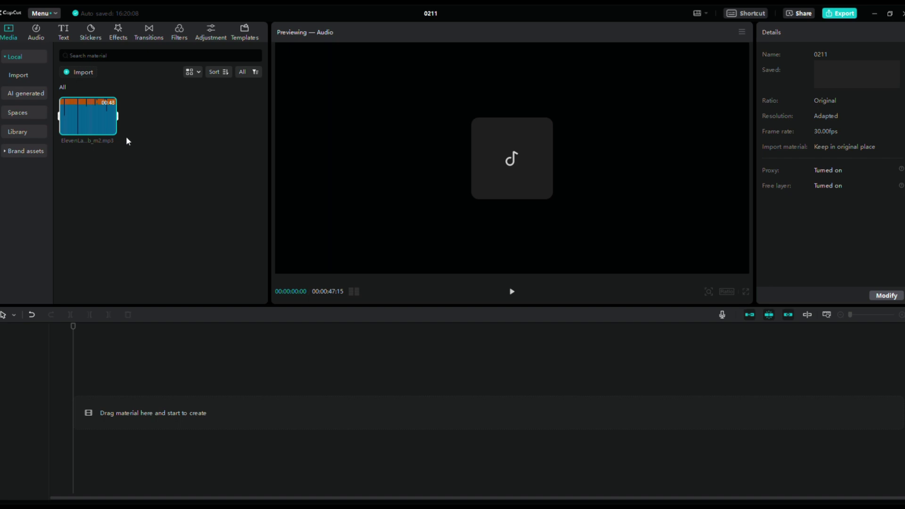
Switch to CapCut, place the ElevenLabs voiceover on the timeline and cut out its first silence, from 00:00:01:14 to 00:00:01:29.
drag(87, 121, 103, 430)
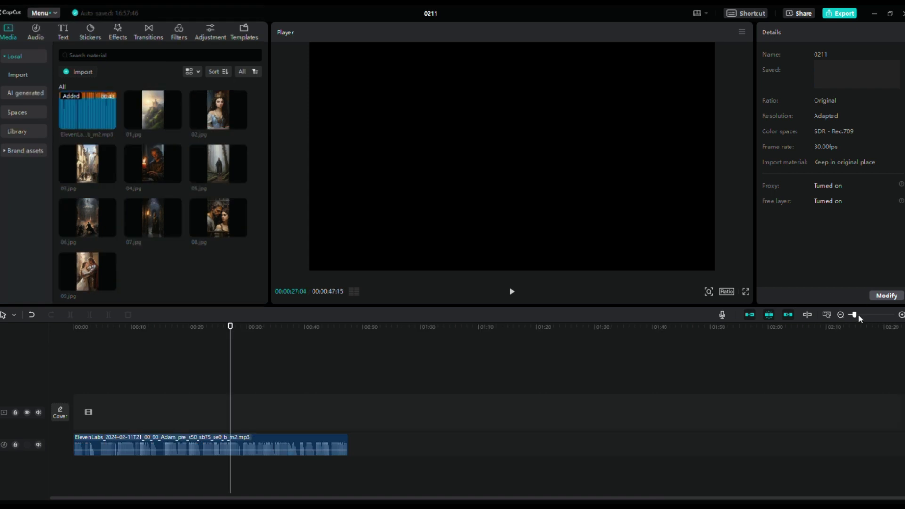
drag(856, 315, 869, 315)
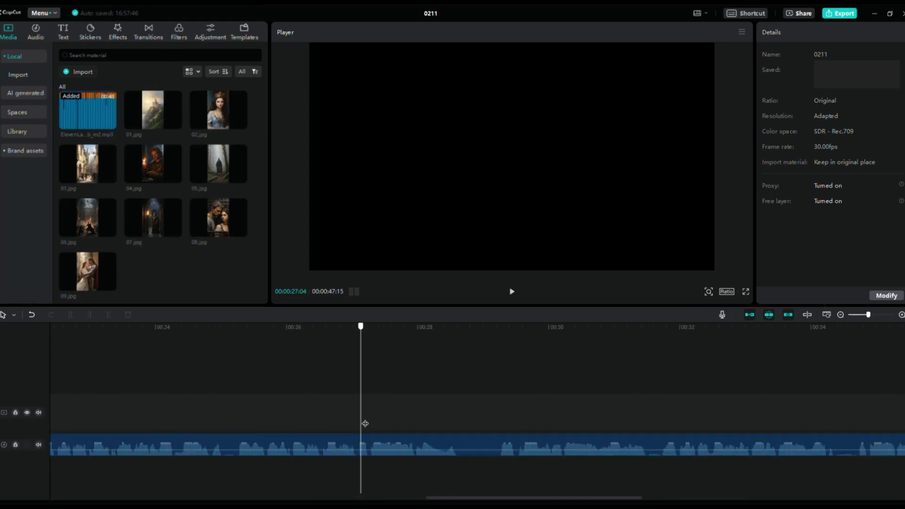
key(Home)
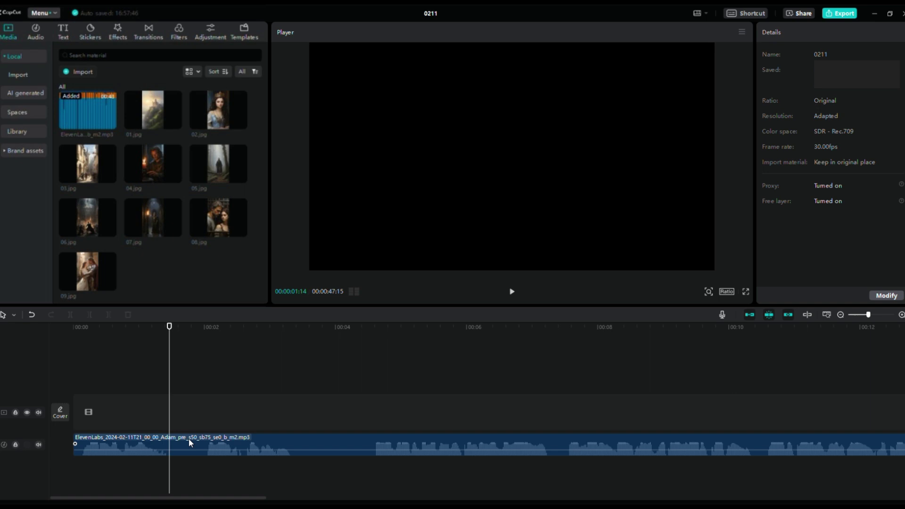
click(222, 446)
click(71, 314)
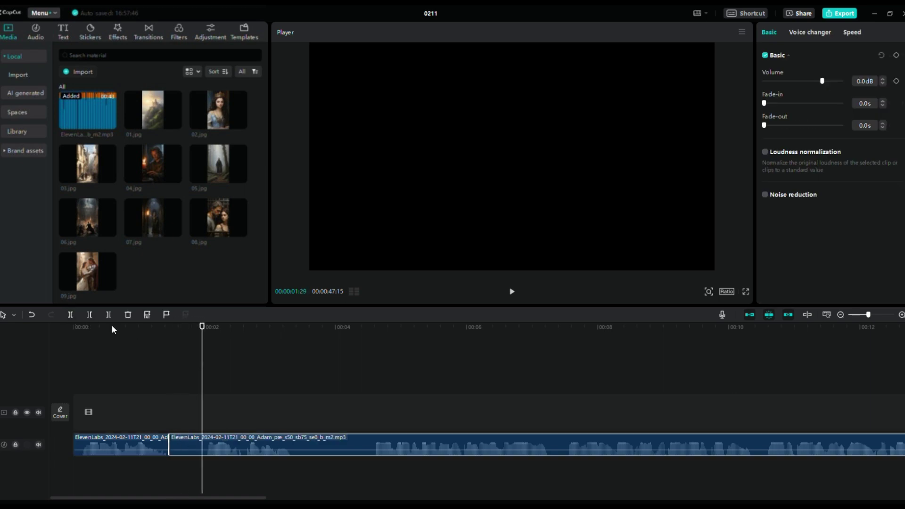
click(72, 315)
click(185, 446)
key(Delete)
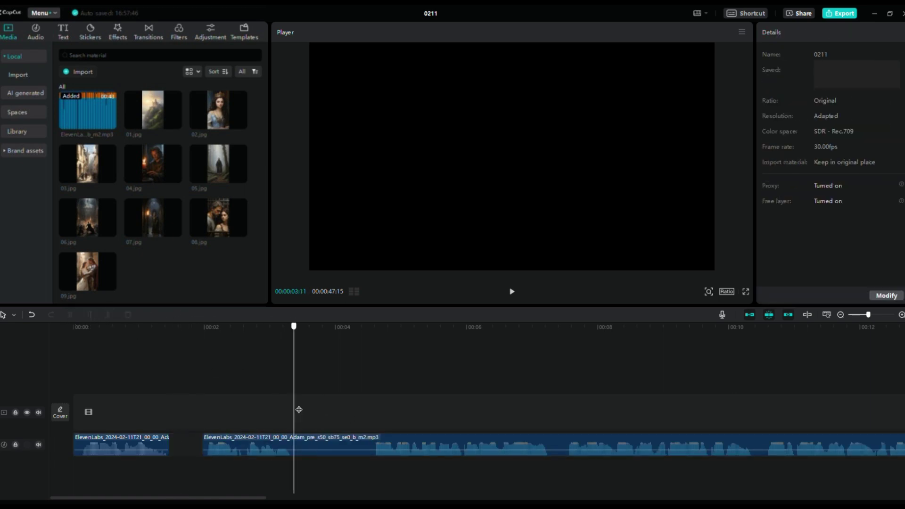
Cut out the second silent gap in the voiceover, from 00:00:03:11 to 00:00:04:17.
click(240, 443)
click(70, 314)
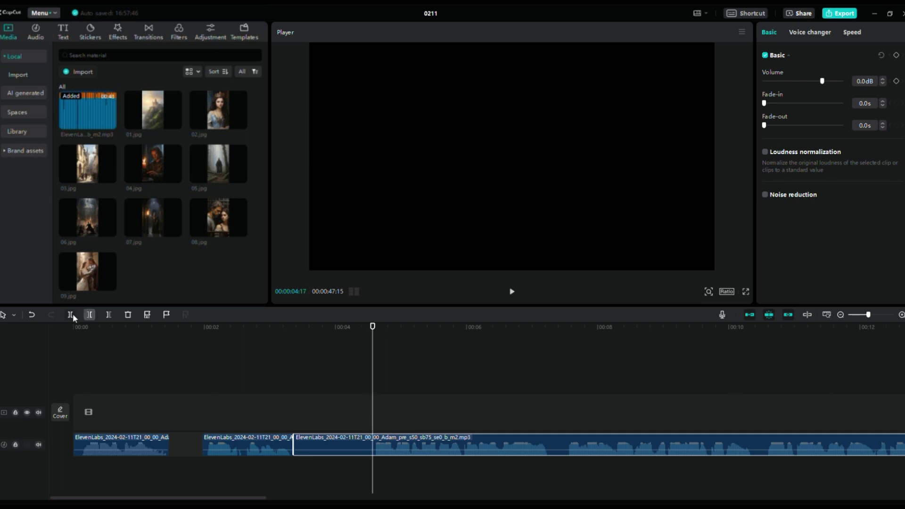
click(323, 446)
key(Delete)
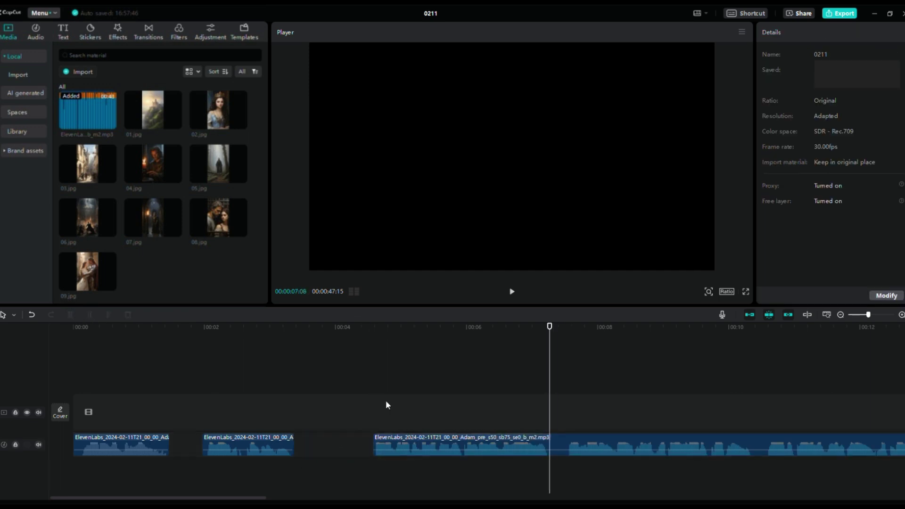
Cut out the third silent gap in the voiceover, from 00:00:07:08 to 00:00:07:16.
click(499, 450)
click(71, 314)
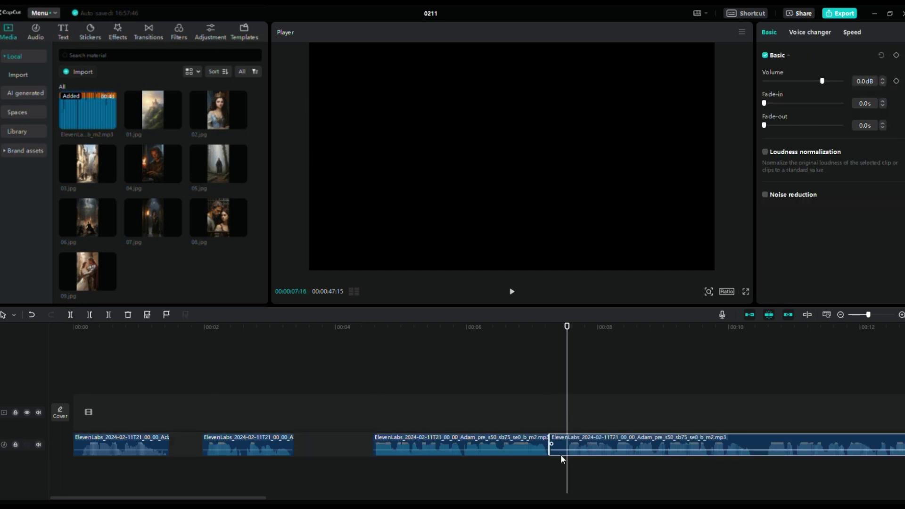
click(89, 314)
drag(241, 498, 363, 499)
Cut out the fourth silent gap in the voiceover, from about 00:00:10:10 to 00:00:10:17.
click(269, 413)
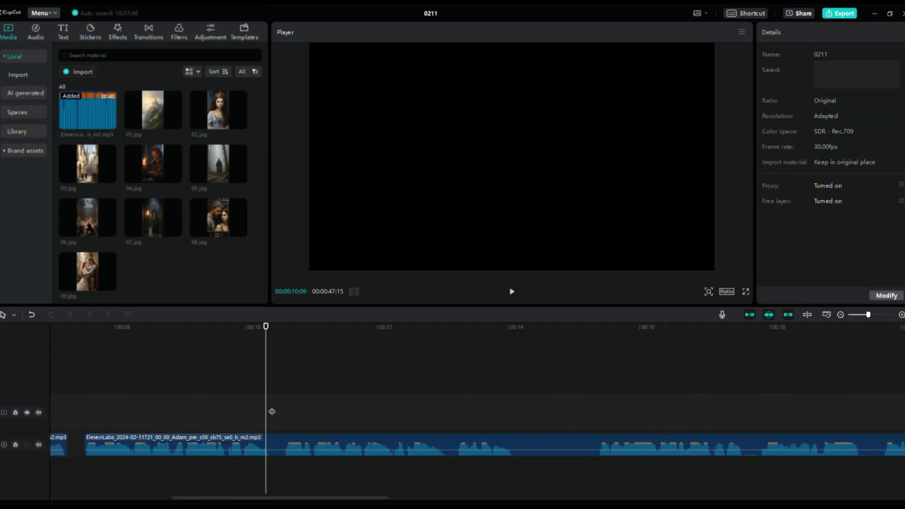
click(213, 445)
click(70, 314)
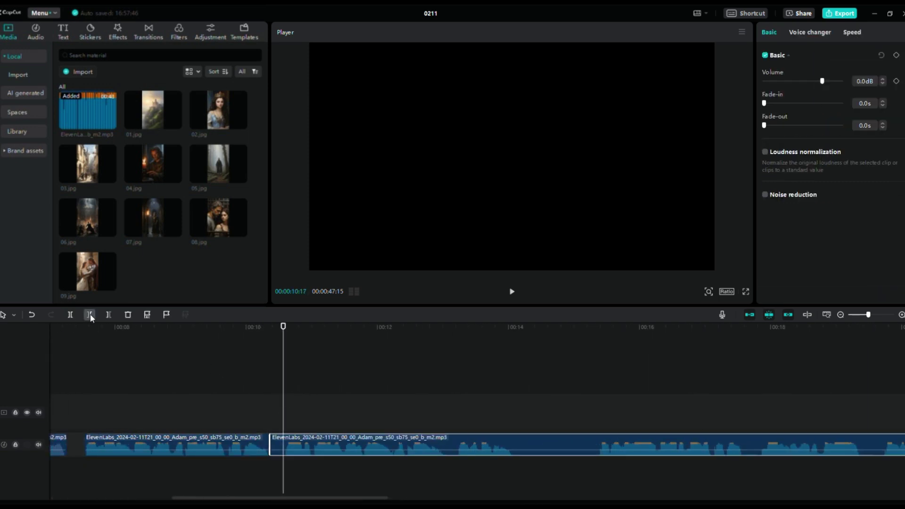
click(90, 315)
click(614, 411)
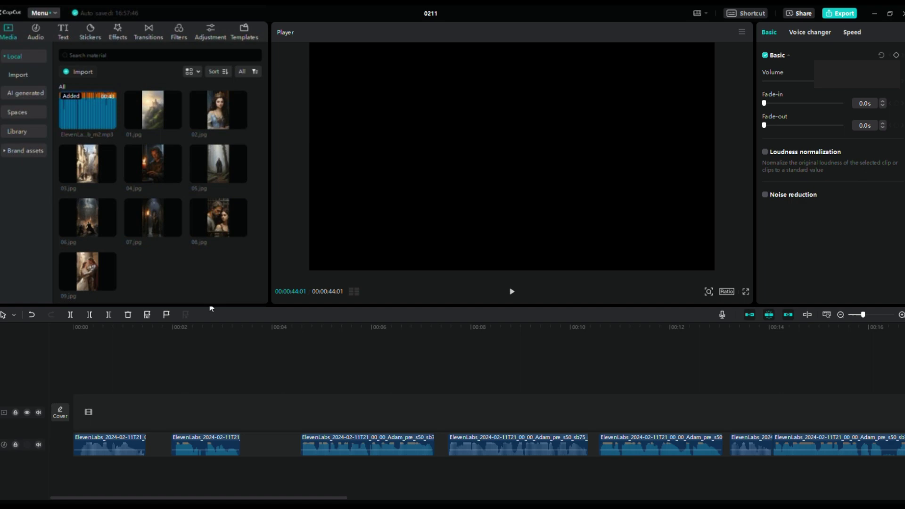
Place the imported scene images on the video track above the voiceover clips and scrub through the timeline.
click(404, 424)
drag(218, 217, 89, 412)
drag(74, 326, 481, 310)
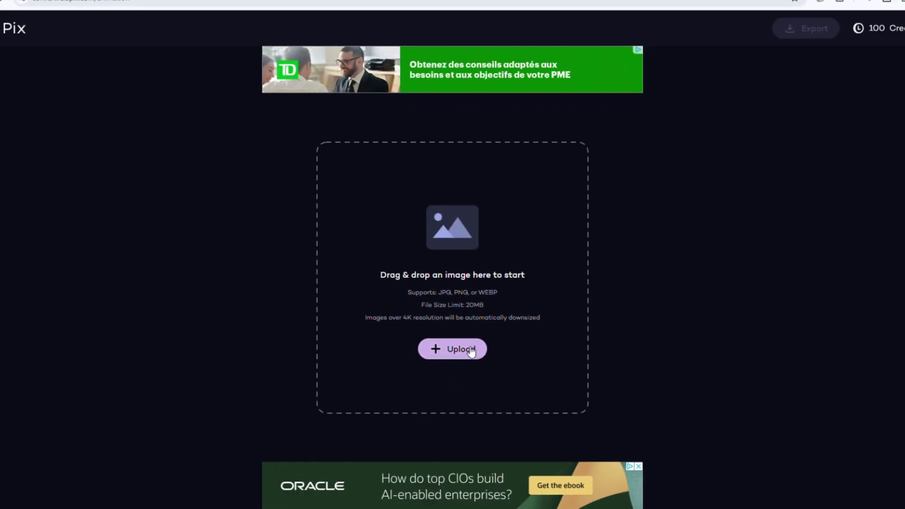
Switch to LeiaPix, upload the castle image and try animation styles including Zoom Center and Custom.
click(468, 352)
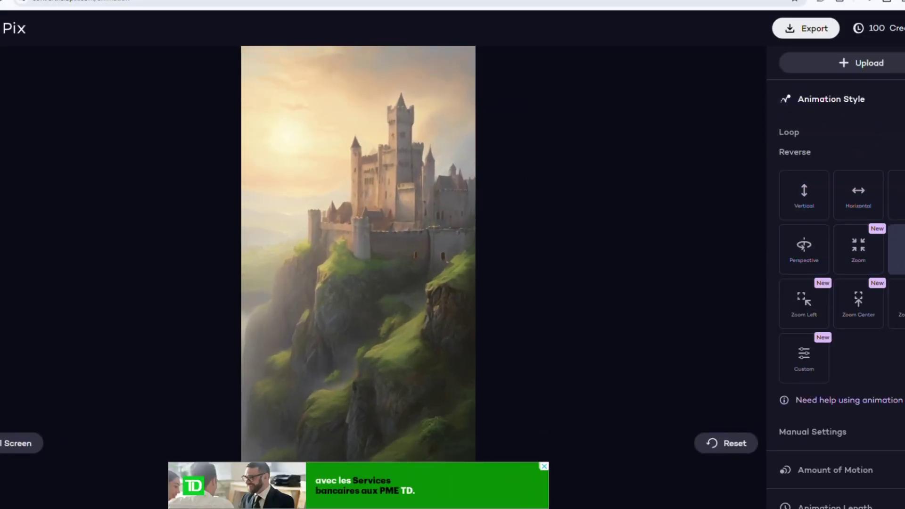
click(858, 307)
click(899, 307)
click(804, 357)
scroll(804, 357, down, 3)
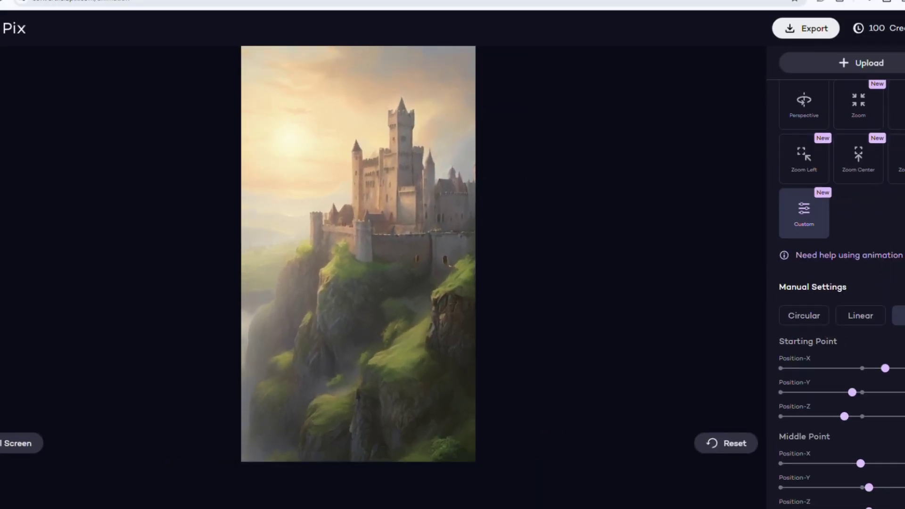
Try the Circular motion on the castle animation with different X, Y and Z amplitudes and phases.
click(816, 258)
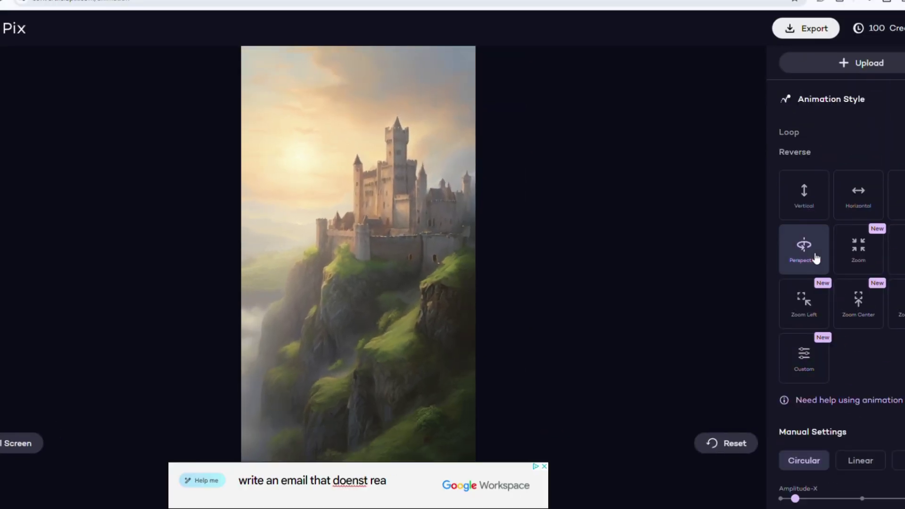
scroll(816, 258, down, 6)
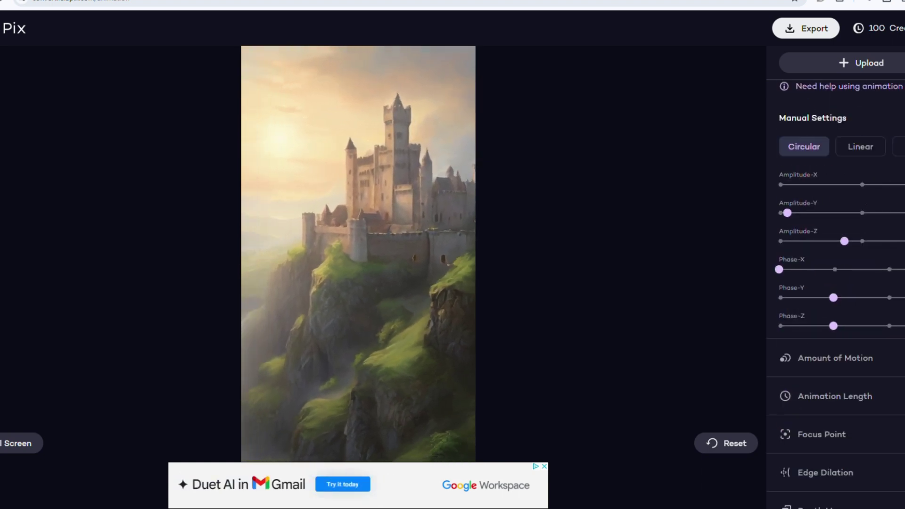
drag(782, 277, 834, 273)
mouse_move(845, 241)
mouse_down()
mouse_move(903, 242)
mouse_move(862, 242)
mouse_up()
mouse_move(787, 214)
mouse_down()
mouse_move(904, 216)
mouse_move(800, 223)
mouse_up()
drag(904, 185, 863, 223)
mouse_move(833, 326)
mouse_down()
mouse_move(904, 326)
mouse_move(834, 326)
mouse_up()
drag(834, 297, 904, 298)
Give the castle animation Linear motion with the Zoom style and look through its motion amount, length and focus settings.
click(860, 147)
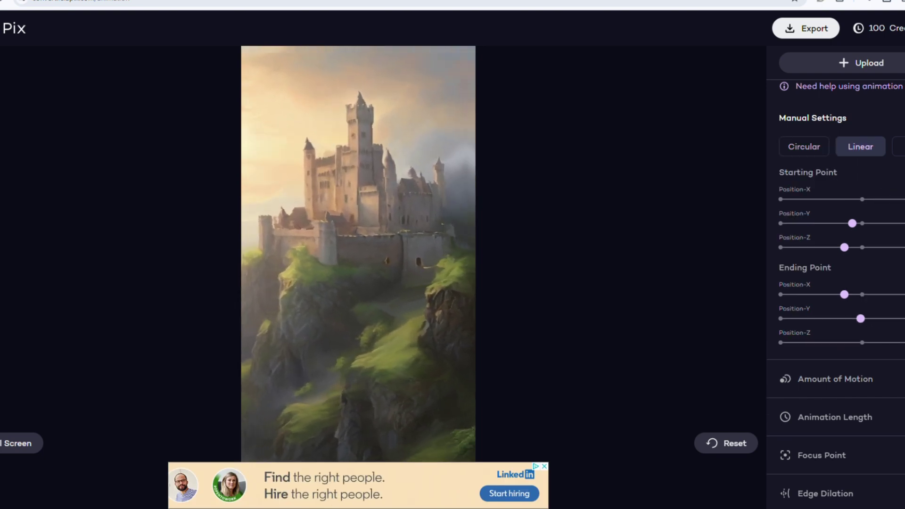
scroll(864, 203, up, 5)
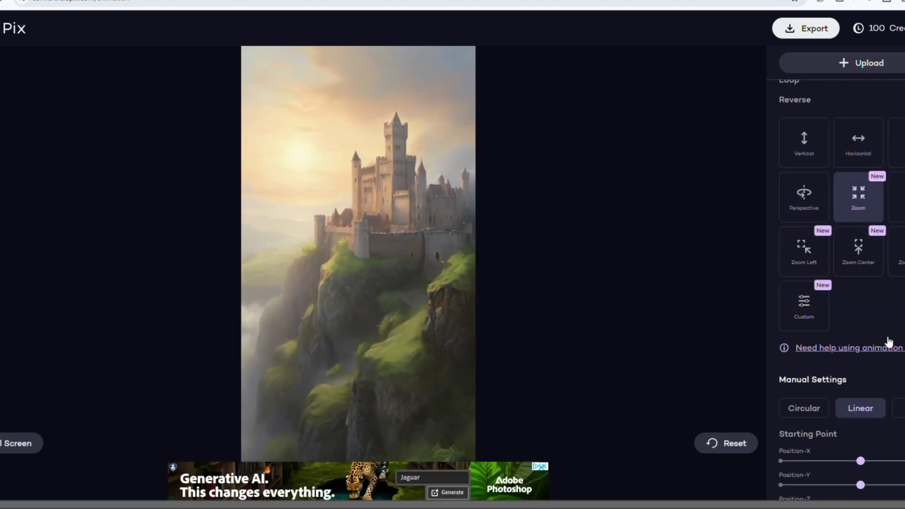
scroll(884, 313, down, 5)
scroll(886, 283, down, 2)
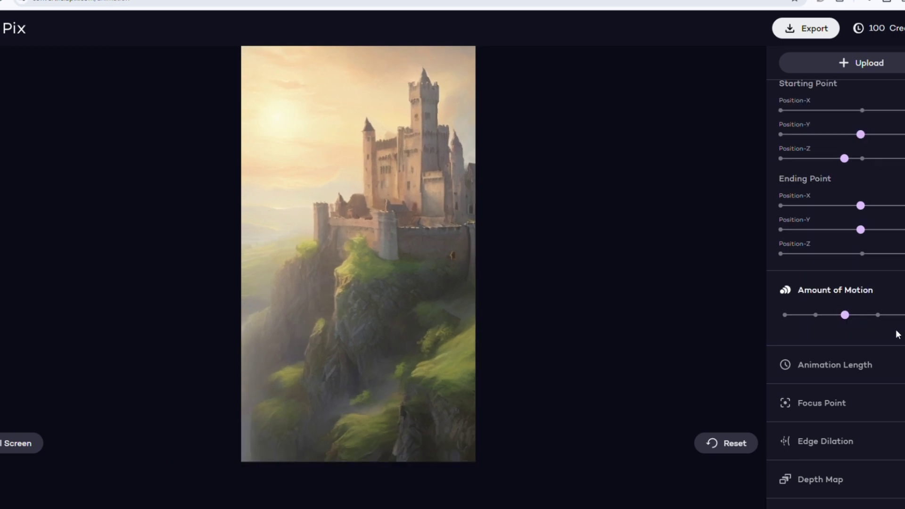
scroll(880, 269, down, 3)
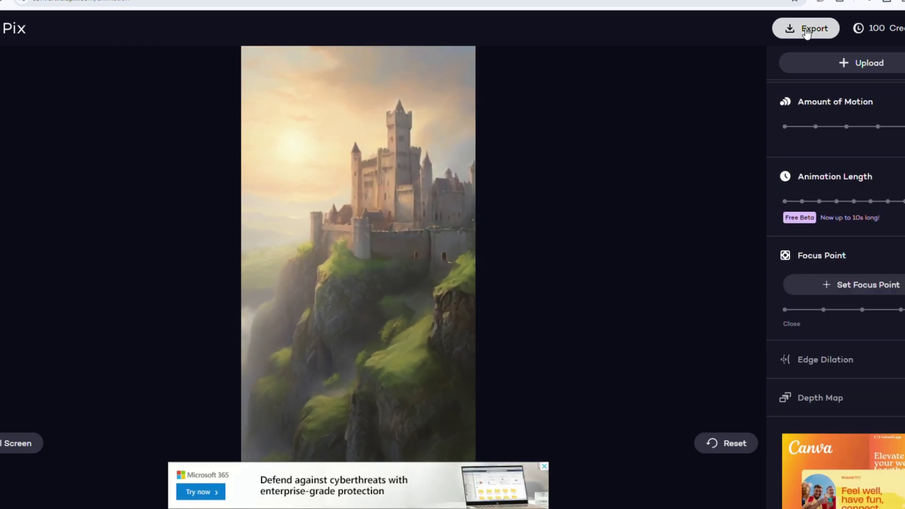
Export the castle animation with 5 repetitions as a free limited MP4 (up to 720p) and save it.
click(804, 29)
click(479, 304)
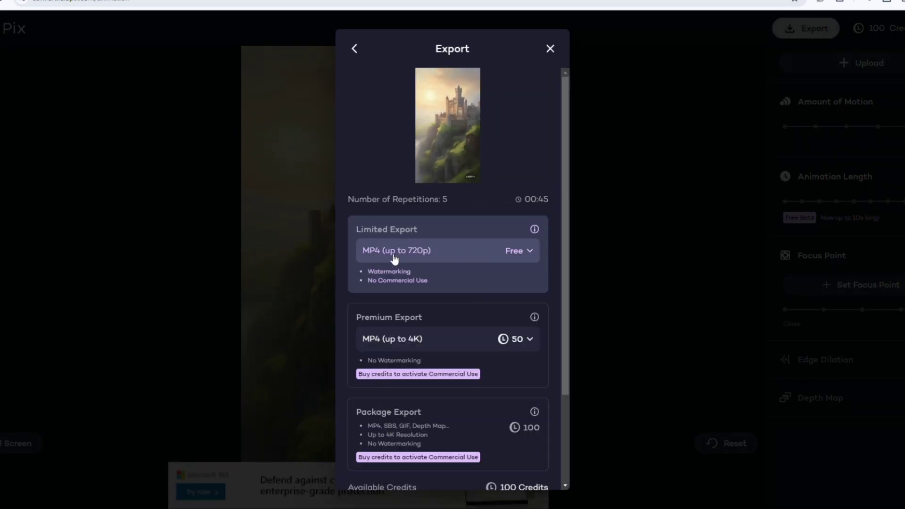
click(472, 257)
click(472, 259)
scroll(452, 283, down, 3)
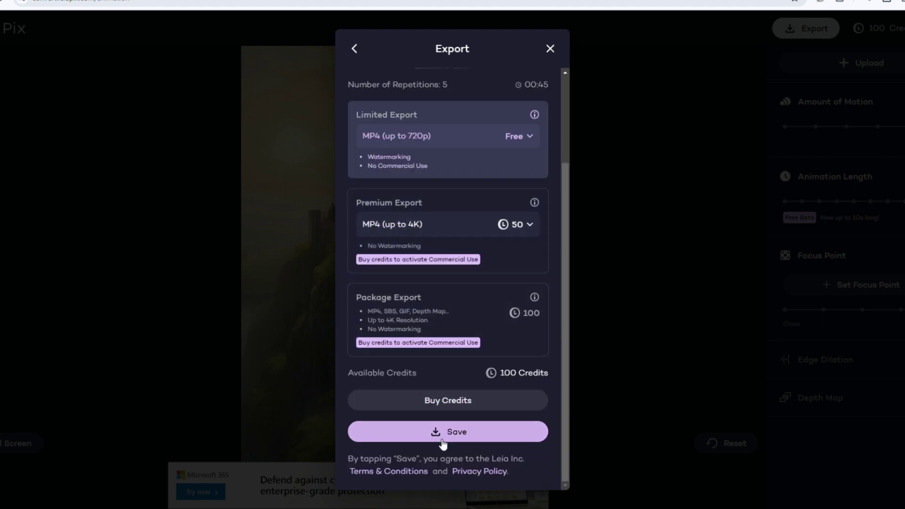
click(494, 430)
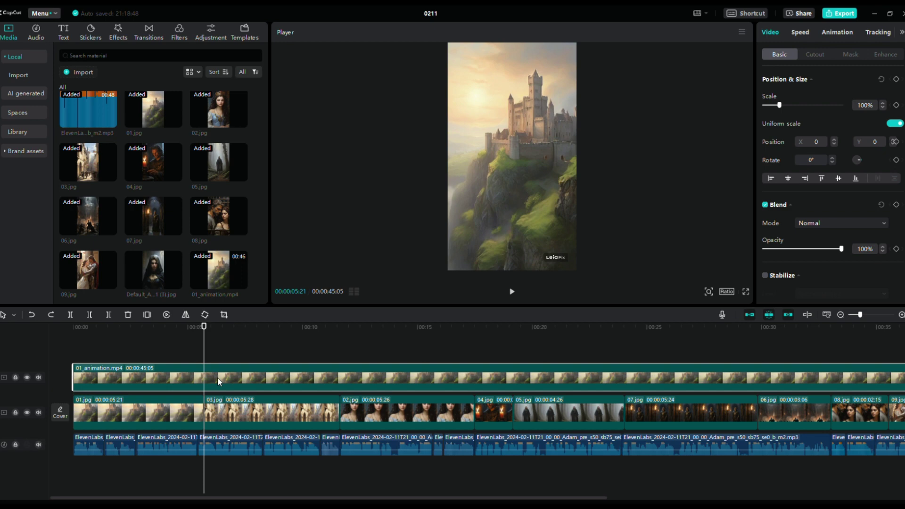
Switch to CapCut, trim the end of 01_animation.mp4 to 00:00:05:21 to match the first image, and play it back.
click(108, 315)
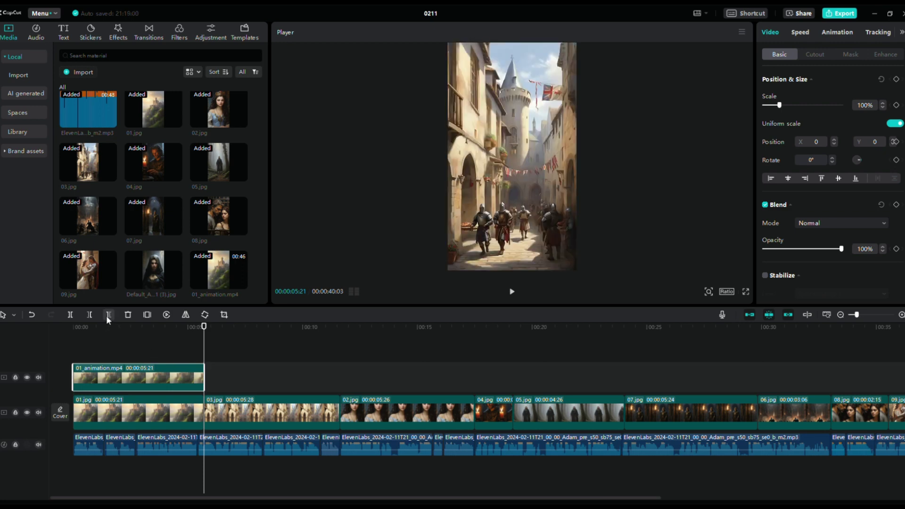
key(Home)
click(512, 292)
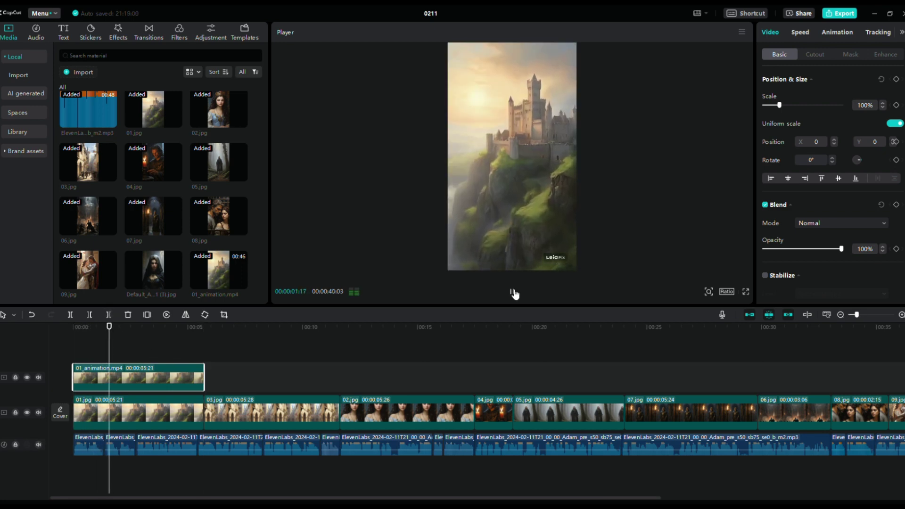
click(512, 292)
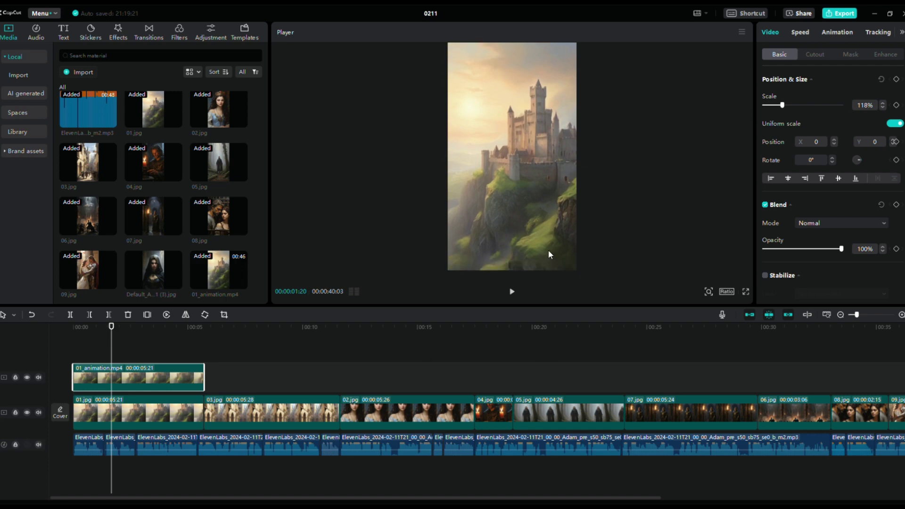
Switch to Online Video Cutter in the browser and open 01_animation.mp4 in its Trim Video tool.
click(617, 212)
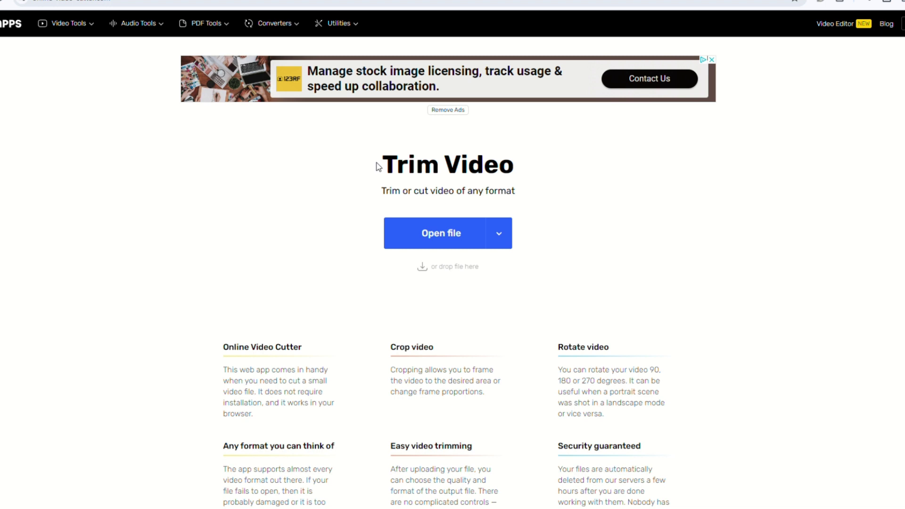
drag(379, 166, 554, 175)
click(596, 212)
click(448, 240)
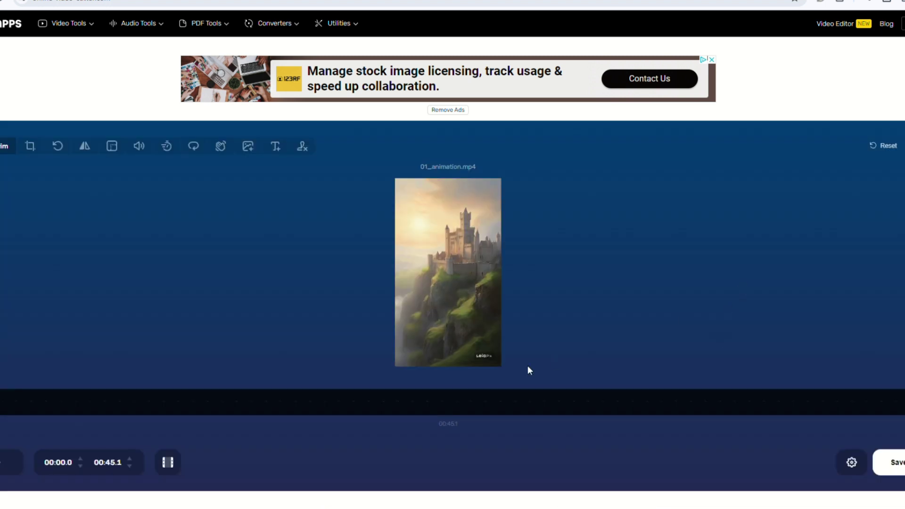
Mark the small corner logo of the castle animation for removal with Remove Logo and download the 5s preview.
click(303, 147)
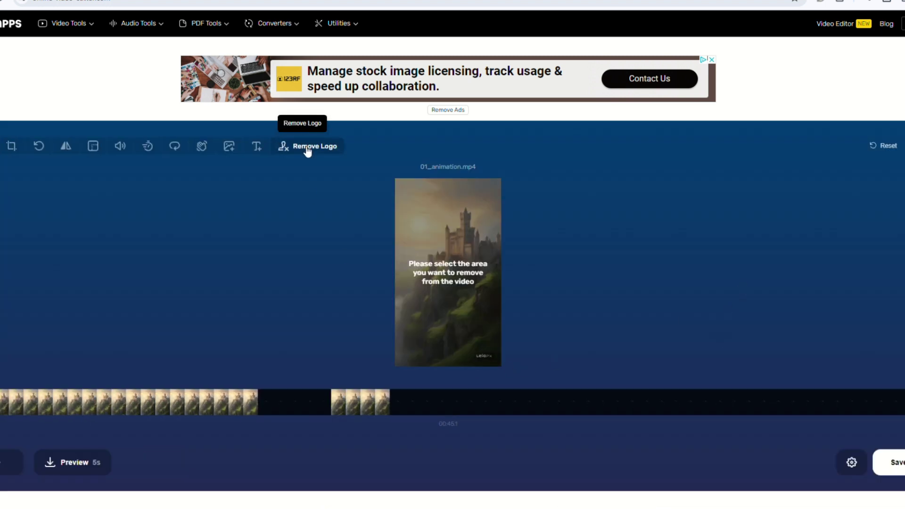
drag(473, 348, 502, 369)
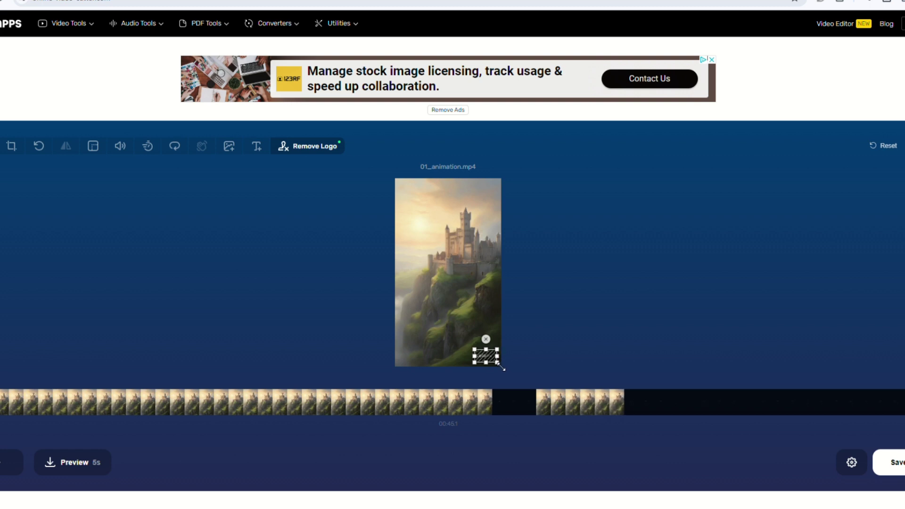
click(65, 464)
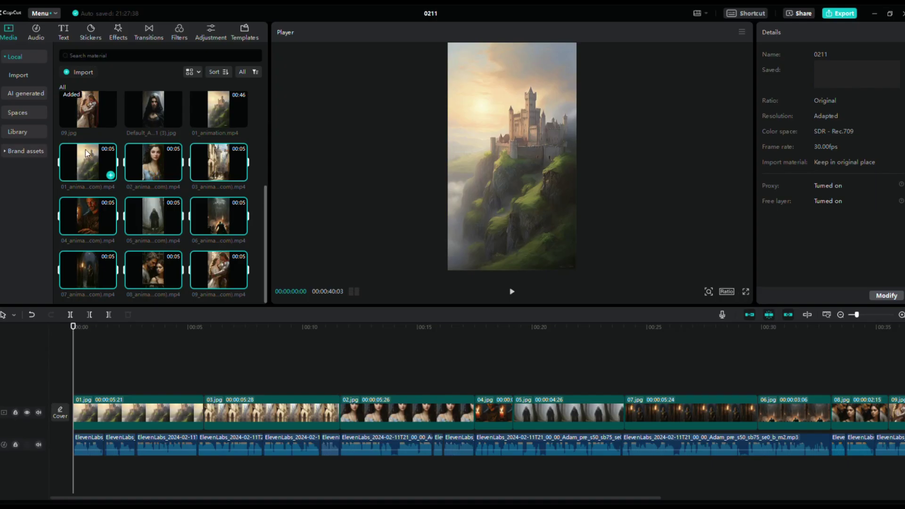
Switch to CapCut, place the new 5-second 01_animation clip above 01.jpg, slow it to 0.8x and match its end to that image.
drag(86, 154, 201, 391)
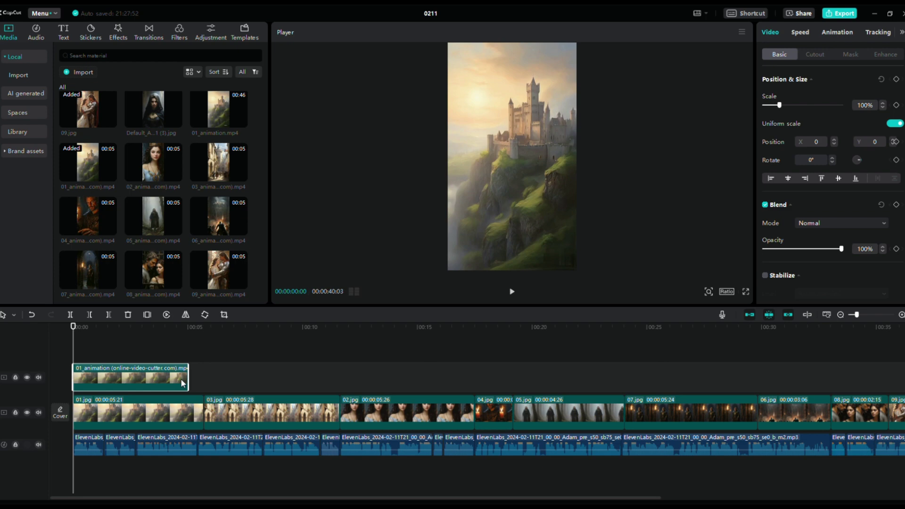
click(513, 293)
click(513, 292)
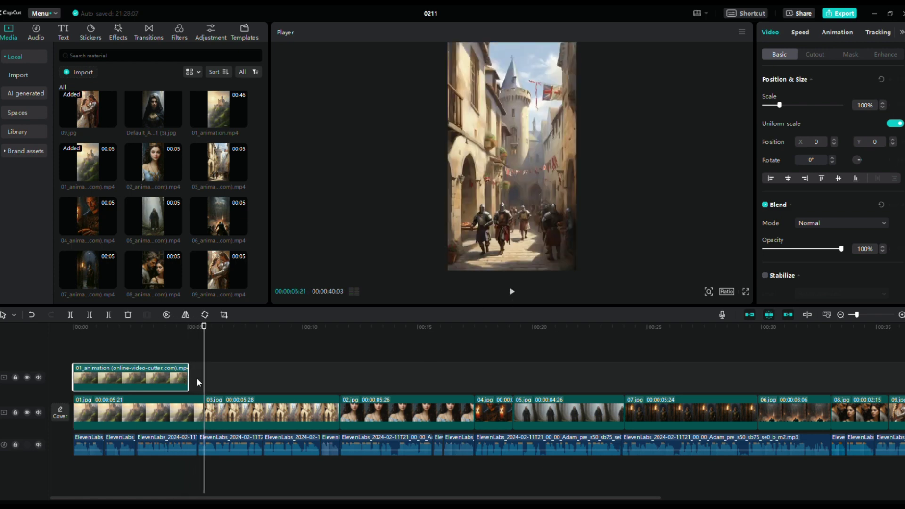
click(800, 32)
drag(781, 92, 778, 93)
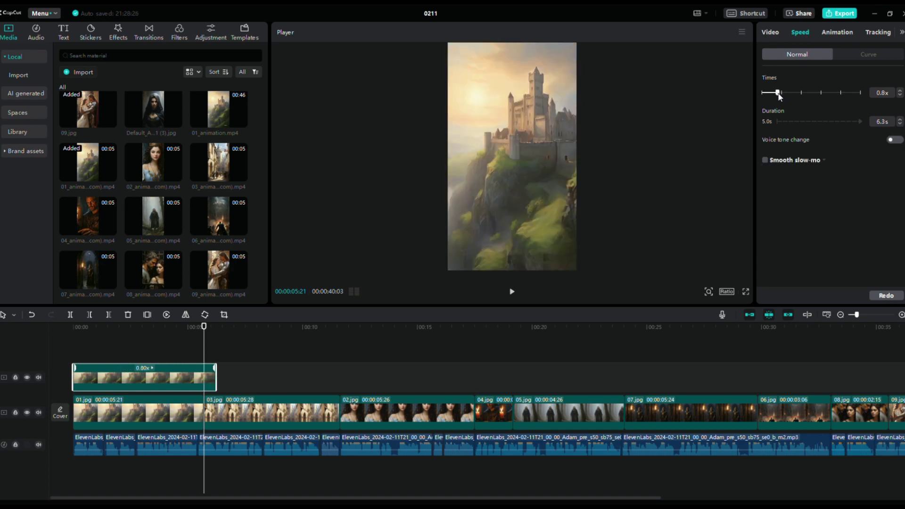
click(900, 90)
click(900, 95)
Place the 03_animation clip right after the first animation and slow it to 0.8x so it covers 03.jpg.
drag(221, 164, 289, 377)
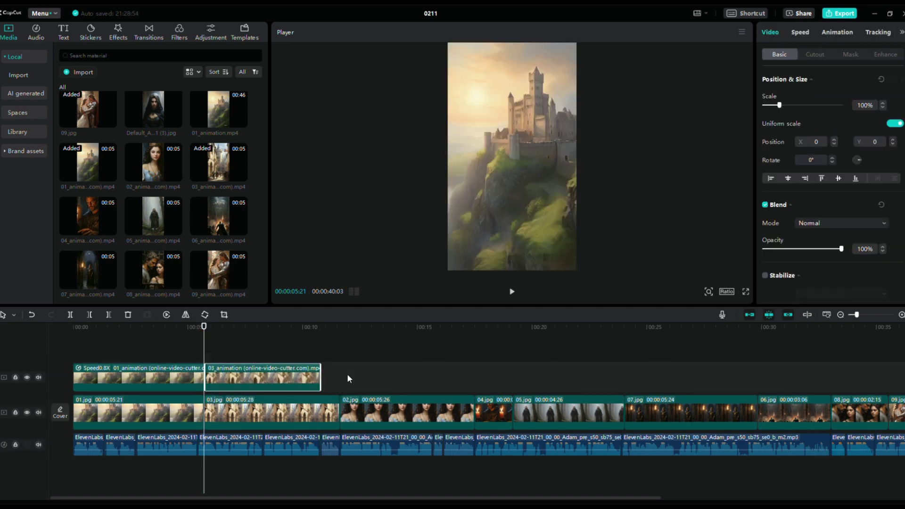
click(800, 32)
click(340, 371)
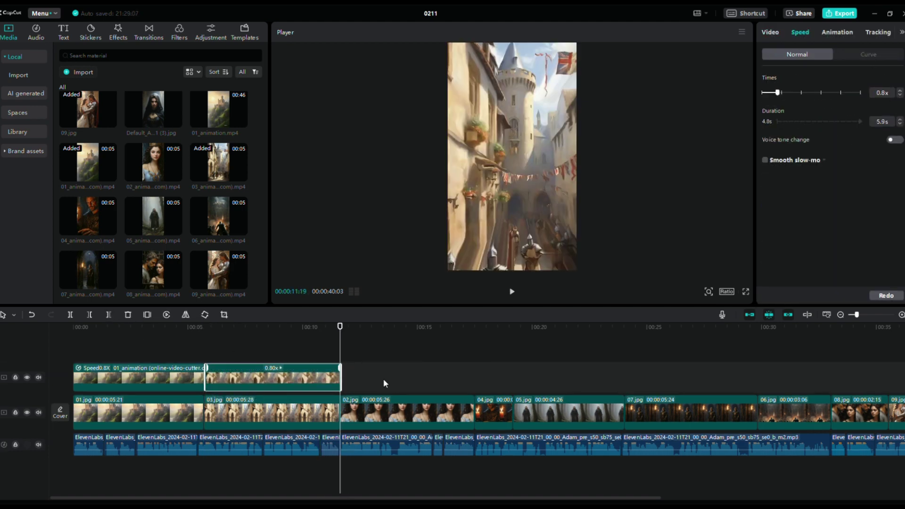
Add the 02_animation clip above 02.jpg, slow it to 0.8x and cut off the part beyond the end of that image.
drag(153, 163, 391, 405)
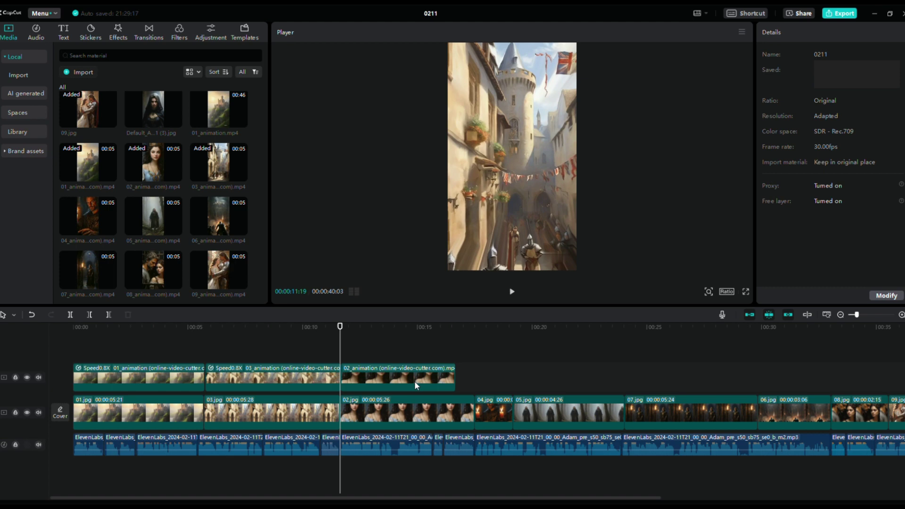
click(398, 377)
click(800, 32)
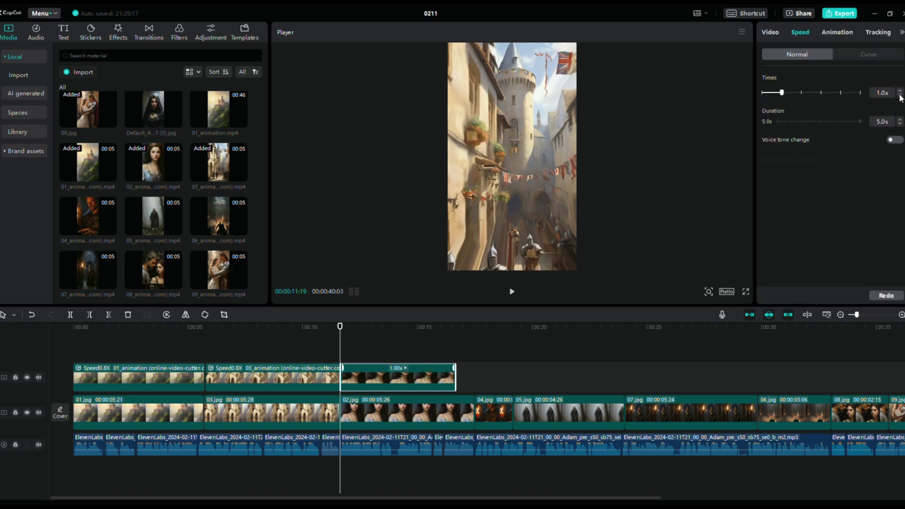
click(475, 330)
key(w)
Add the 04_animation clip above 04.jpg, speed it up to 2.0x and cut off its remainder at 00:00:19:05.
drag(108, 216, 520, 387)
click(478, 344)
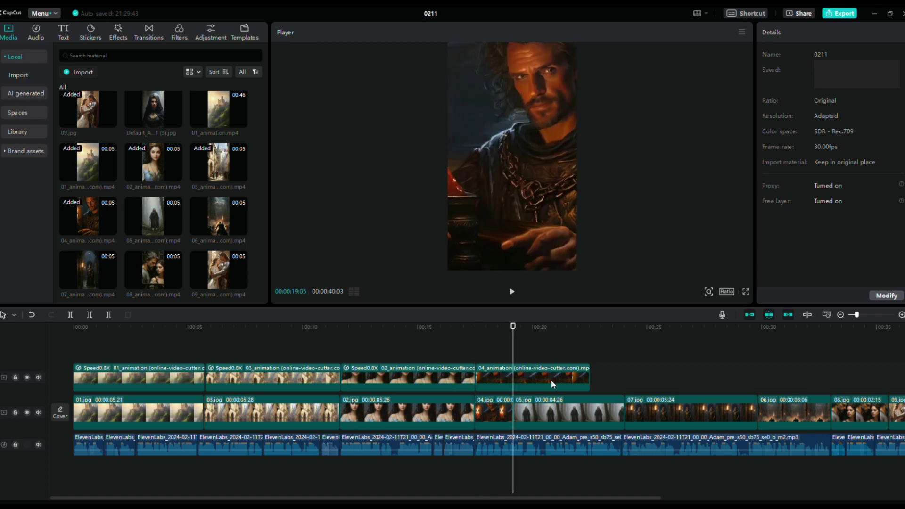
click(513, 377)
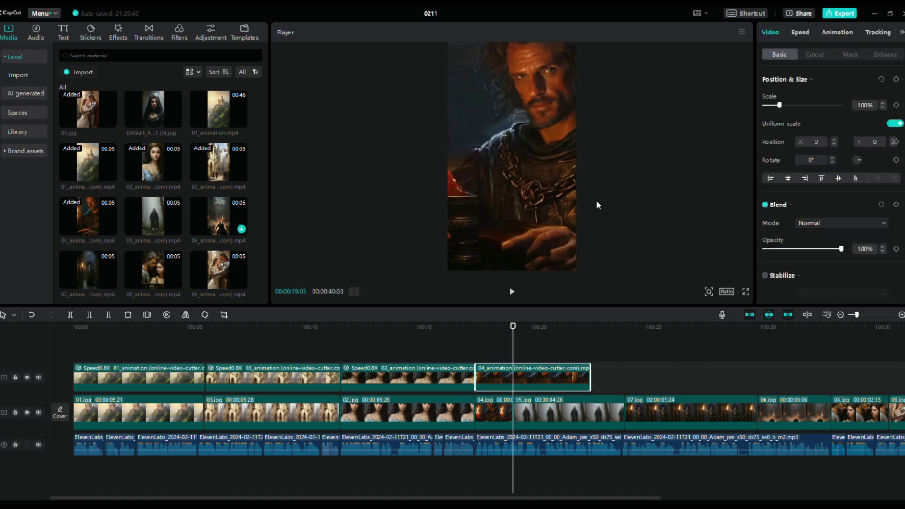
click(800, 32)
drag(783, 92, 802, 93)
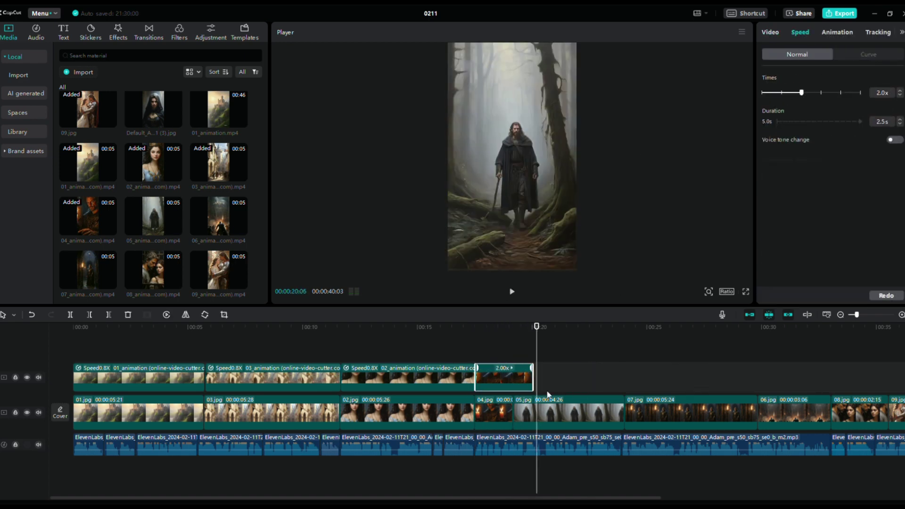
drag(548, 392, 526, 379)
click(109, 315)
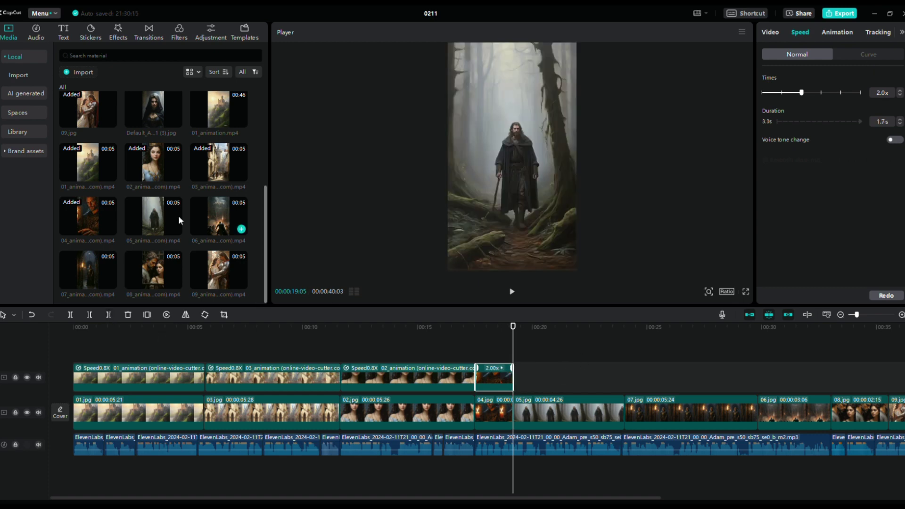
Place the 05_animation clip above 05.jpg and trim its end to 00:00:04:26 to match the image.
drag(172, 218, 517, 379)
click(613, 378)
mouse_move(614, 372)
mouse_down()
mouse_move(653, 367)
mouse_move(625, 368)
mouse_up()
Add the 07_animation clip above 07.jpg, slow it to 0.8x and trim its end to the end of that image.
drag(88, 269, 706, 376)
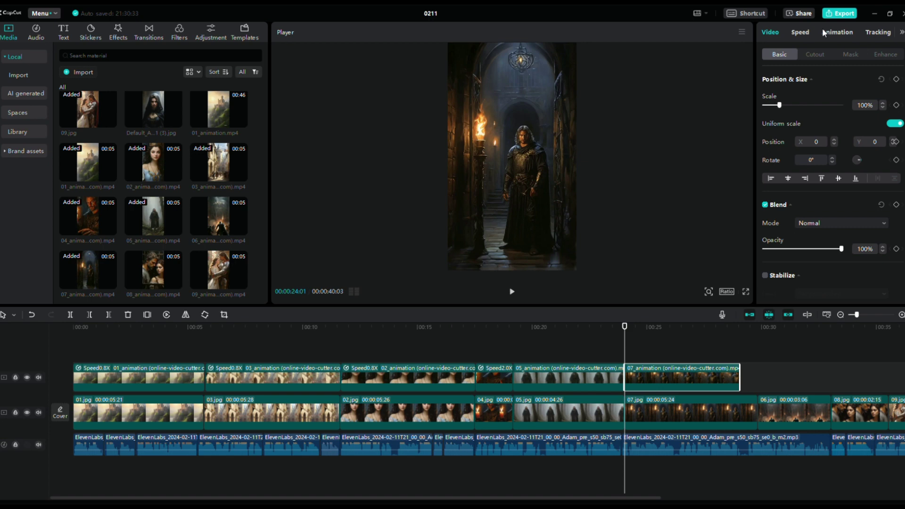
click(800, 33)
click(900, 93)
click(901, 93)
click(759, 338)
click(740, 375)
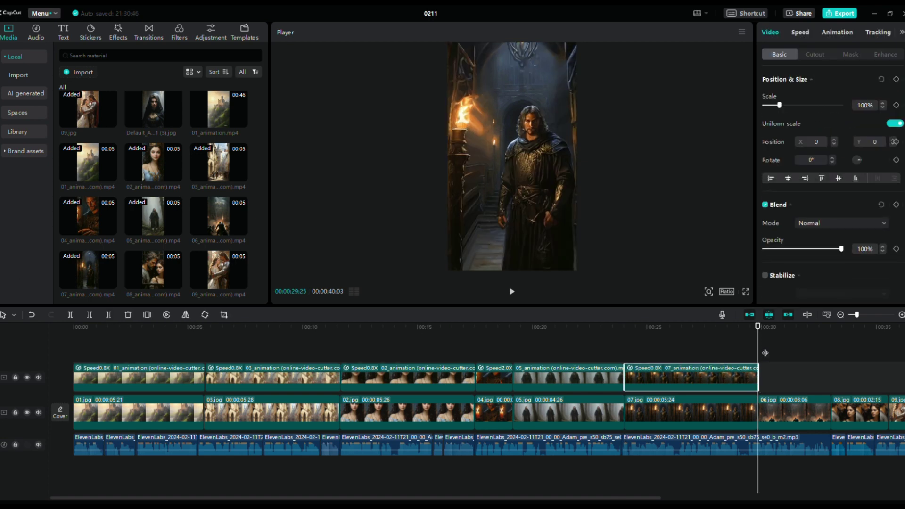
Add the 06_animation clip above 06.jpg and align its start with the end of the 07_animation clip.
scroll(765, 353, right, 5)
drag(218, 216, 609, 375)
scroll(609, 376, up, 4)
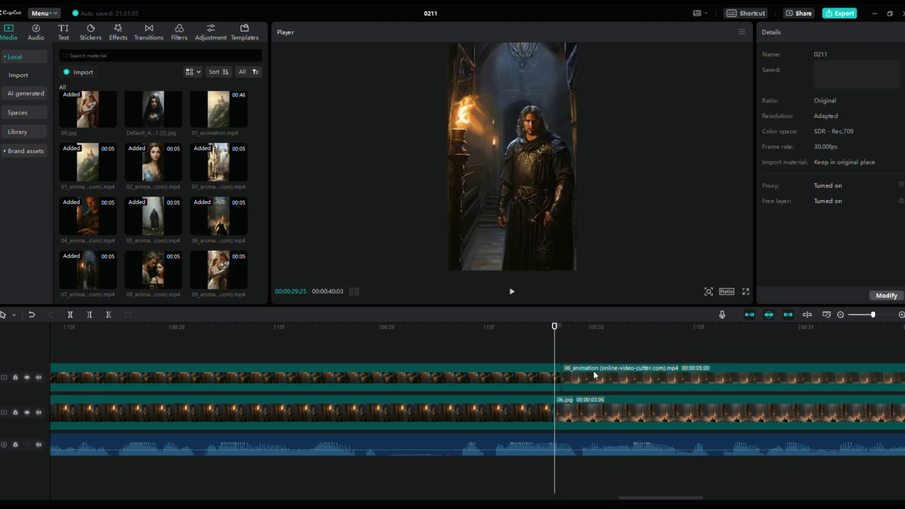
click(595, 375)
click(639, 477)
drag(873, 315, 862, 315)
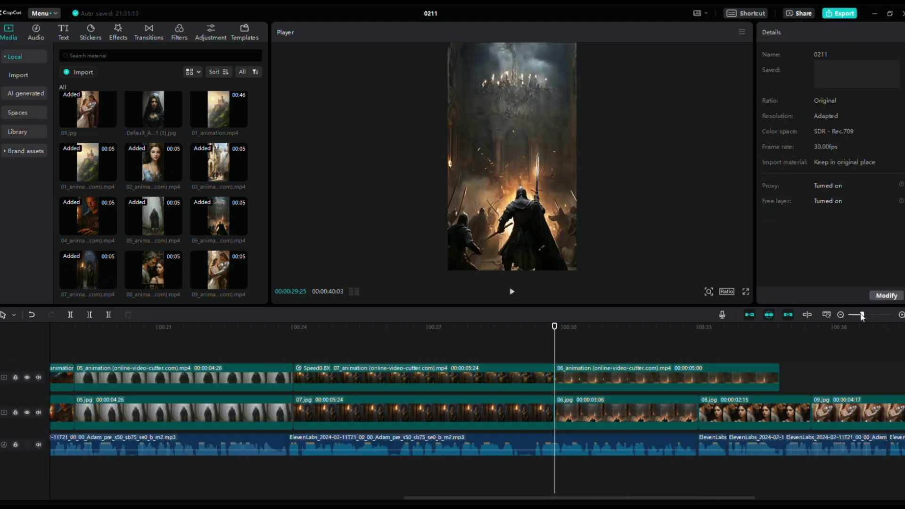
Speed the 06_animation clip up to 1.5x and cut off its remainder at 00:00:33:00.
click(700, 333)
click(721, 380)
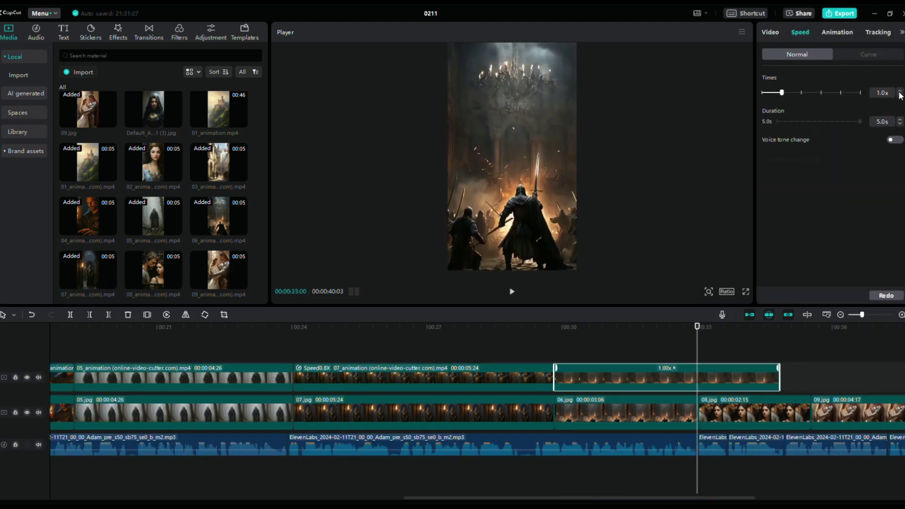
click(899, 92)
click(900, 92)
click(900, 92)
click(900, 92)
click(900, 92)
click(900, 92)
click(900, 95)
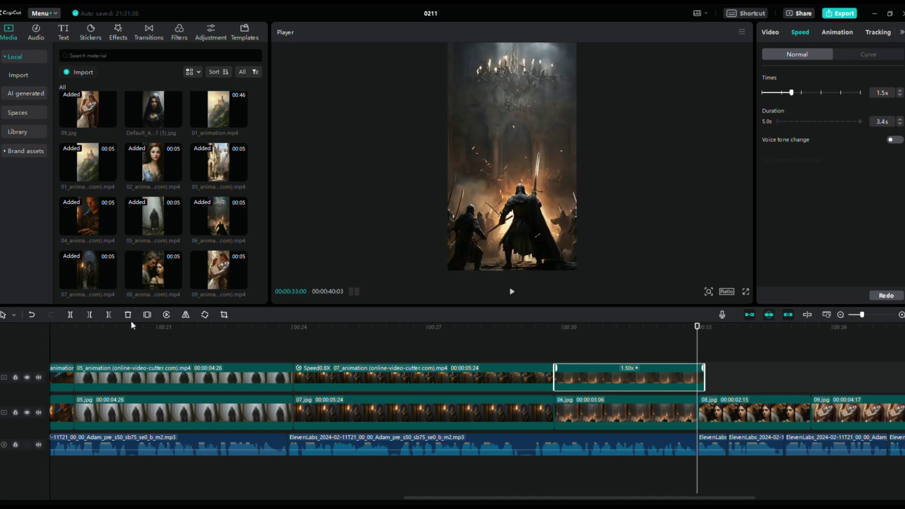
click(109, 315)
Place the 08_animation clip above 08.jpg and speed it up to 2.0x to match the image's length.
drag(153, 271, 730, 386)
drag(726, 498, 814, 498)
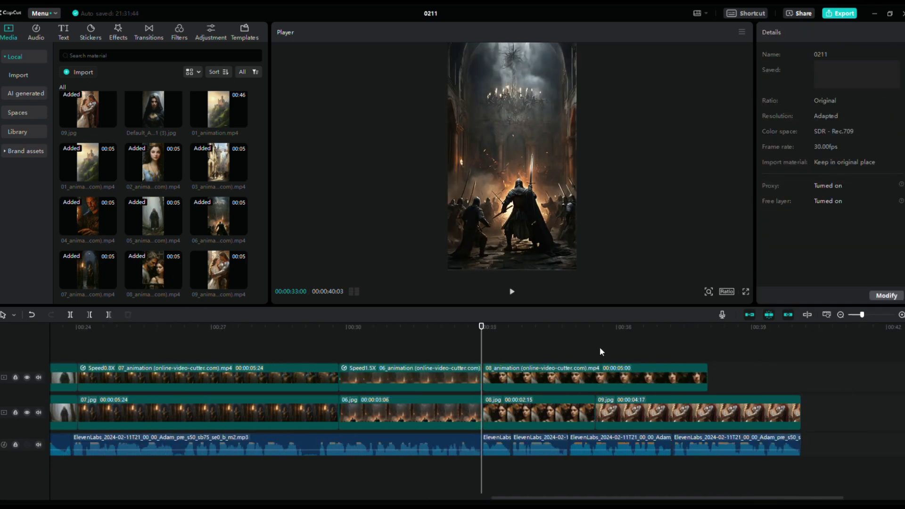
click(512, 291)
click(613, 377)
click(800, 32)
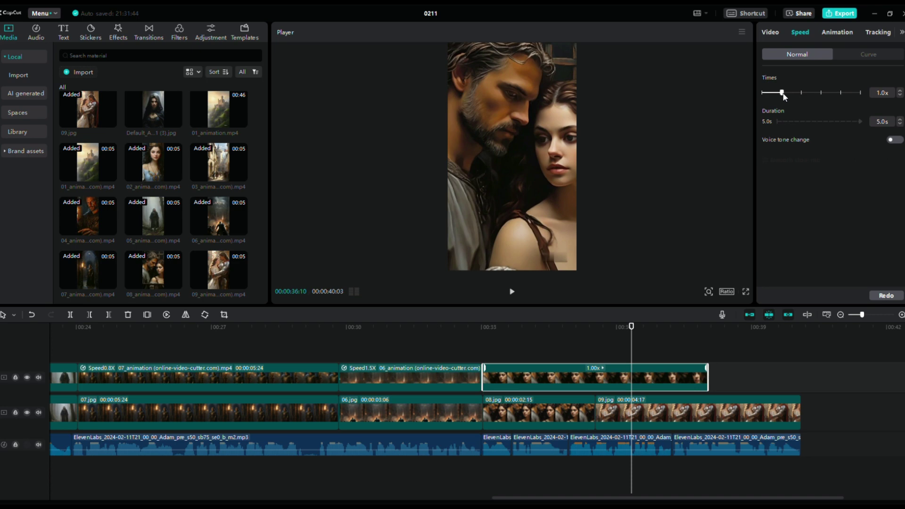
drag(782, 93, 802, 93)
Place the 09_animation clip above 09.jpg, play the section and set the clip's speed to 1.1x.
drag(218, 270, 710, 380)
click(597, 349)
click(512, 292)
click(512, 292)
click(688, 378)
click(800, 32)
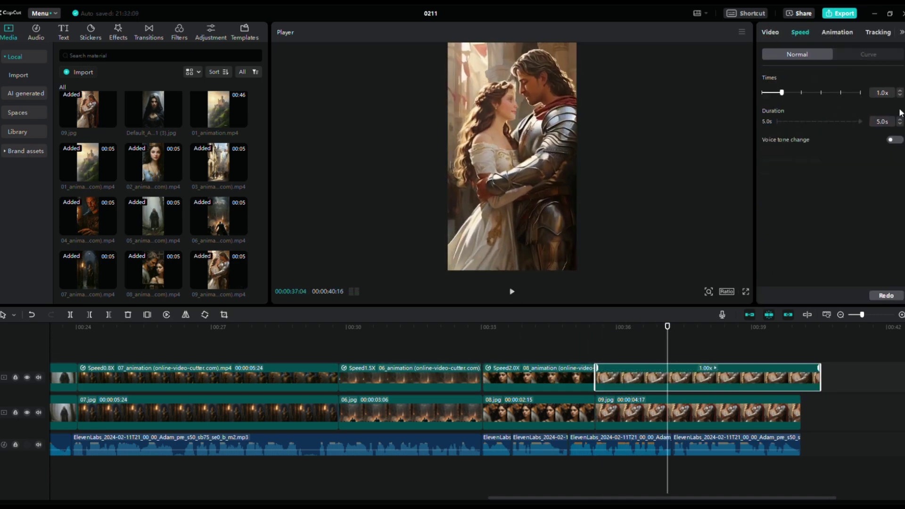
click(900, 94)
click(900, 91)
click(900, 90)
Hide the still-image track while keeping the animation track visible.
drag(667, 349, 525, 322)
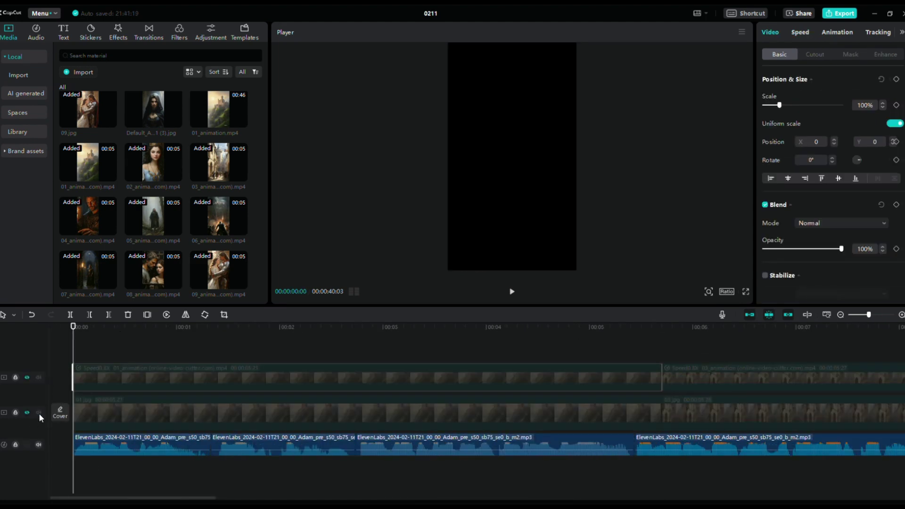
click(26, 376)
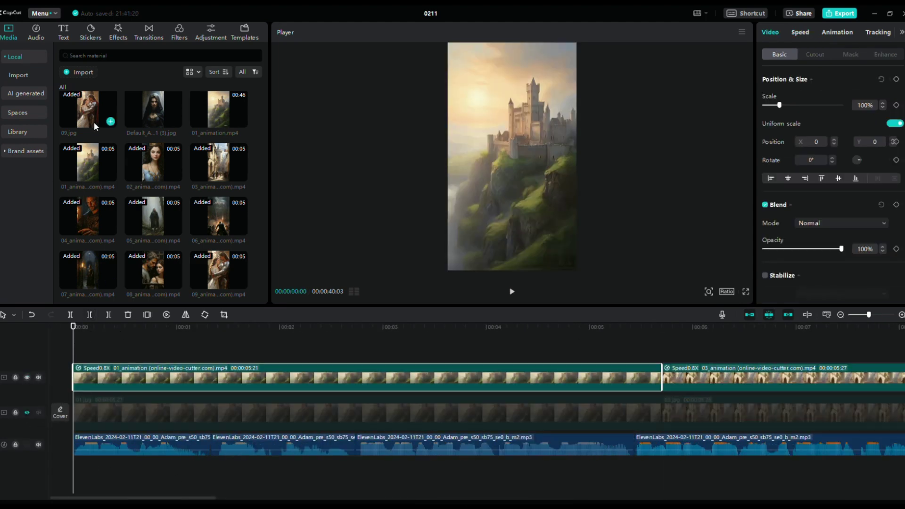
Add the Clear II filter from the Featured filters above the animation clips at the start of the timeline.
click(179, 33)
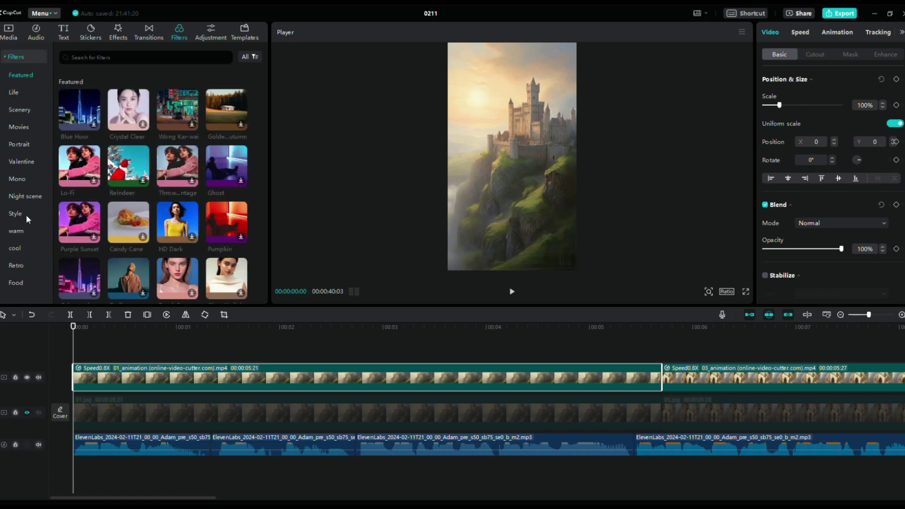
scroll(213, 218, down, 8)
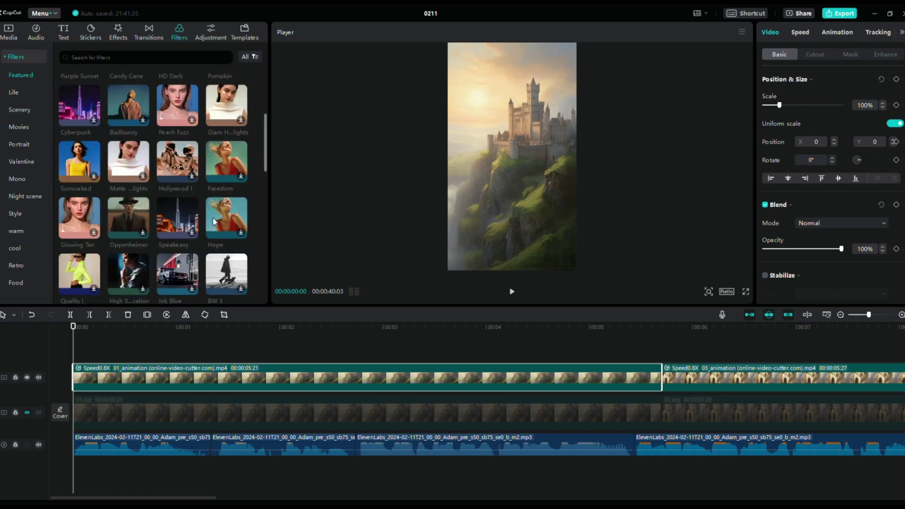
scroll(214, 219, down, 3)
click(236, 113)
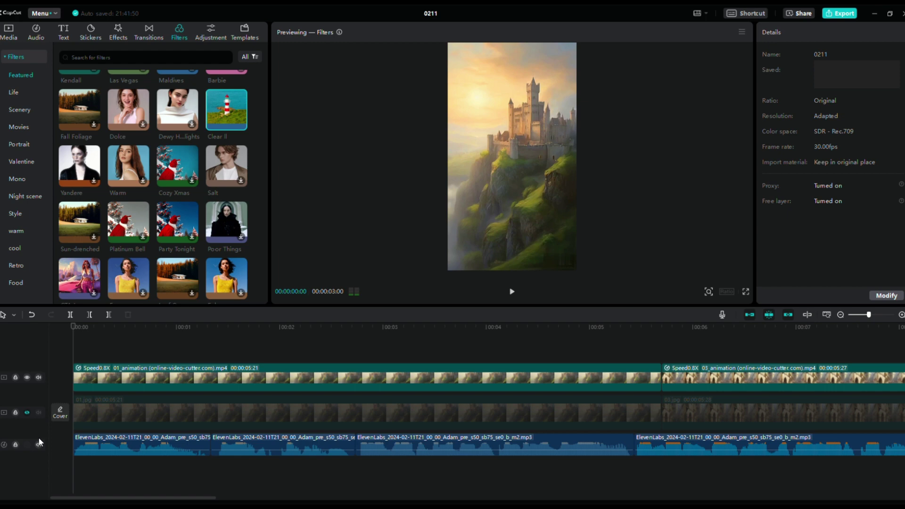
drag(236, 113, 77, 373)
Extend the Clear II filter to the end of the last animation clip so it covers the whole video.
drag(868, 315, 858, 315)
drag(148, 361, 630, 360)
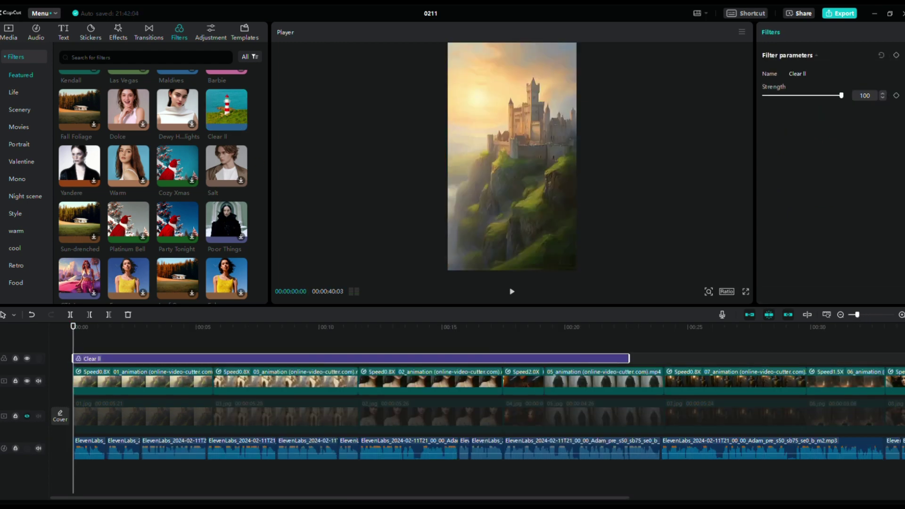
drag(858, 314, 854, 314)
drag(386, 362, 619, 360)
Add a custom adjustment with Vignette set to 19 and extend it across the whole video.
click(208, 37)
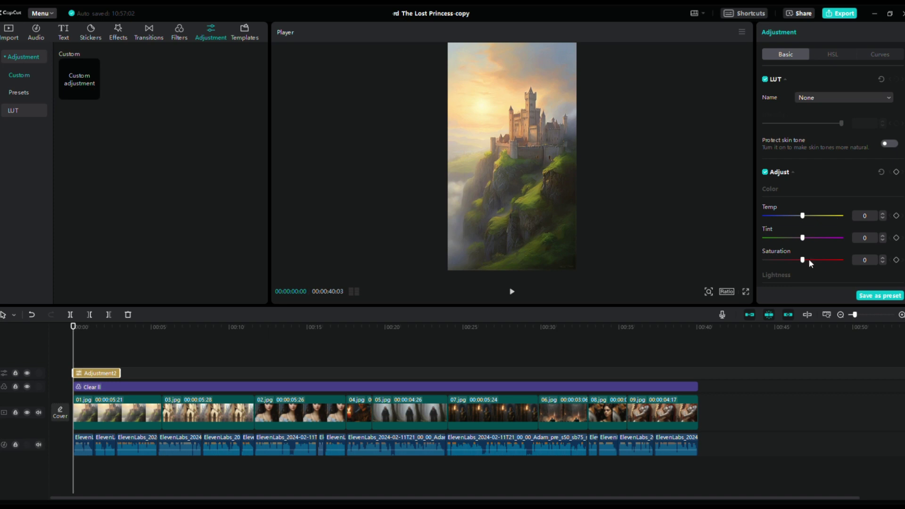
scroll(810, 263, down, 2)
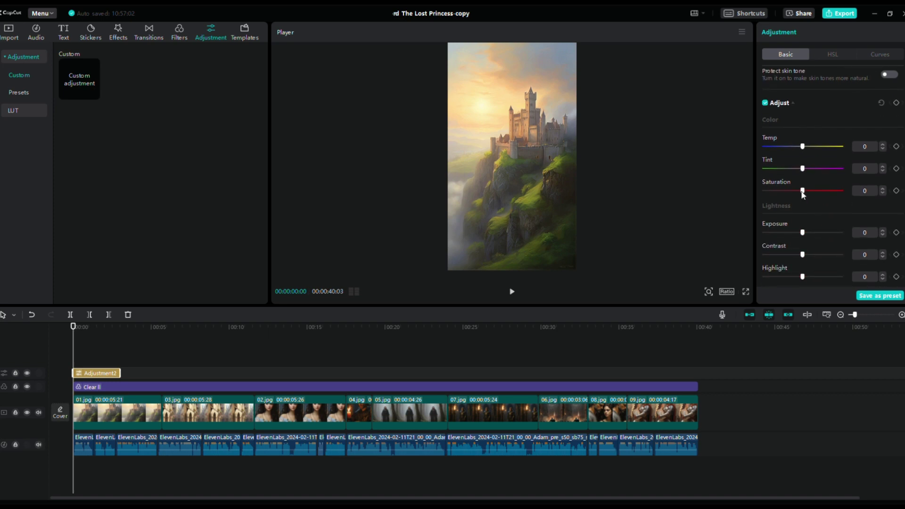
scroll(838, 243, down, 5)
drag(805, 282, 817, 281)
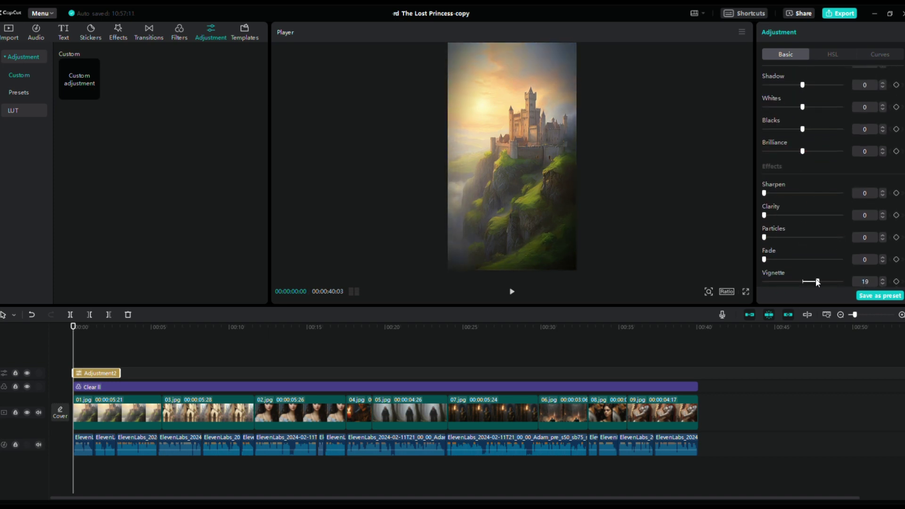
drag(126, 377, 698, 374)
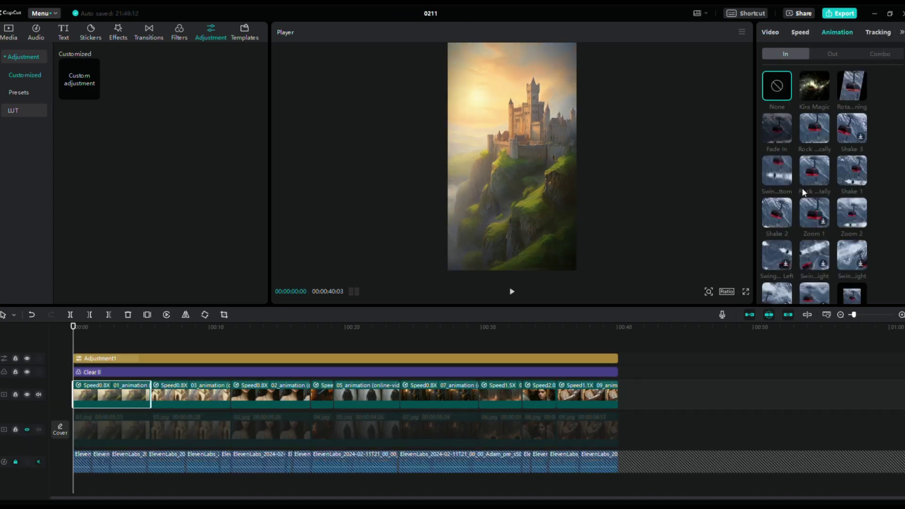
Apply the Kira Magic entrance animation to the 01 clip and a 4.2 s Blinds entrance animation to the 03 clip.
click(832, 318)
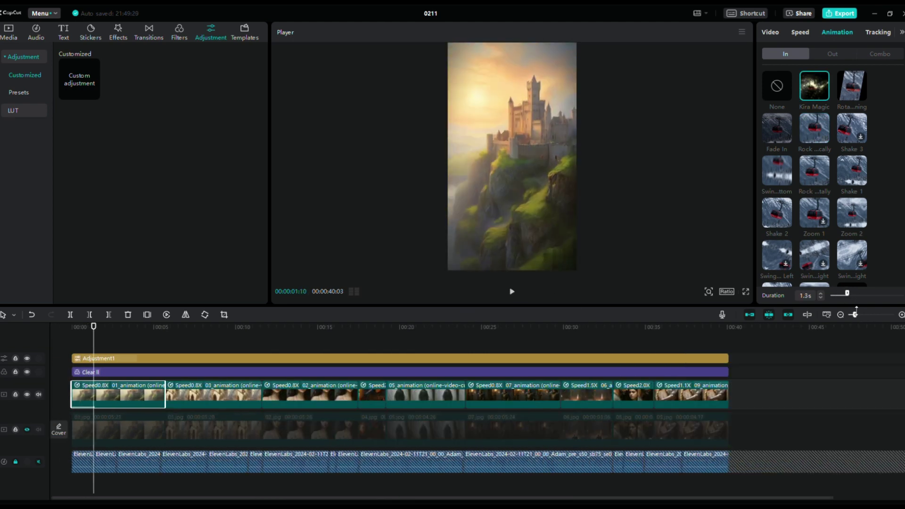
click(210, 395)
click(833, 33)
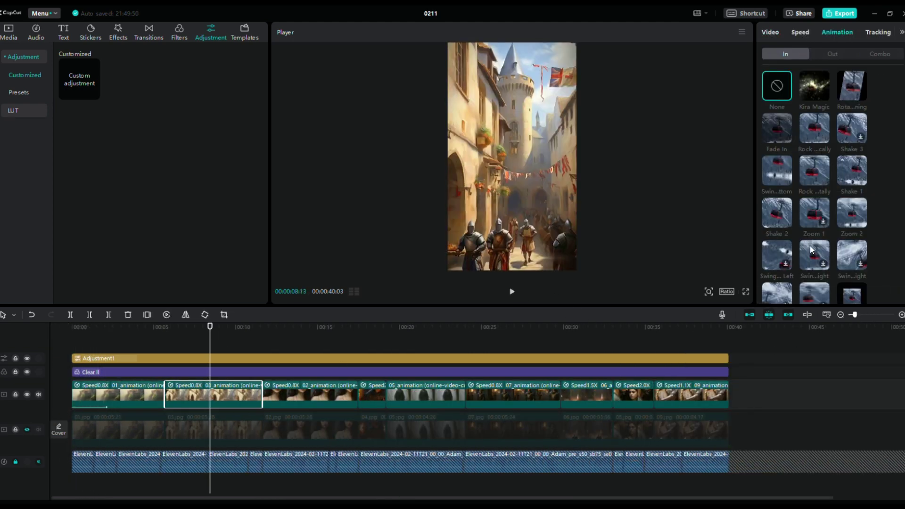
click(812, 213)
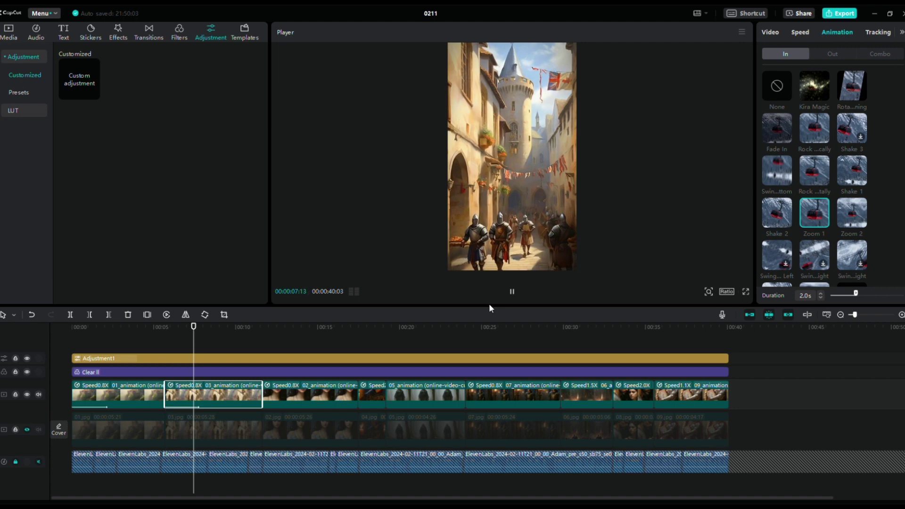
scroll(828, 199, down, 5)
click(814, 256)
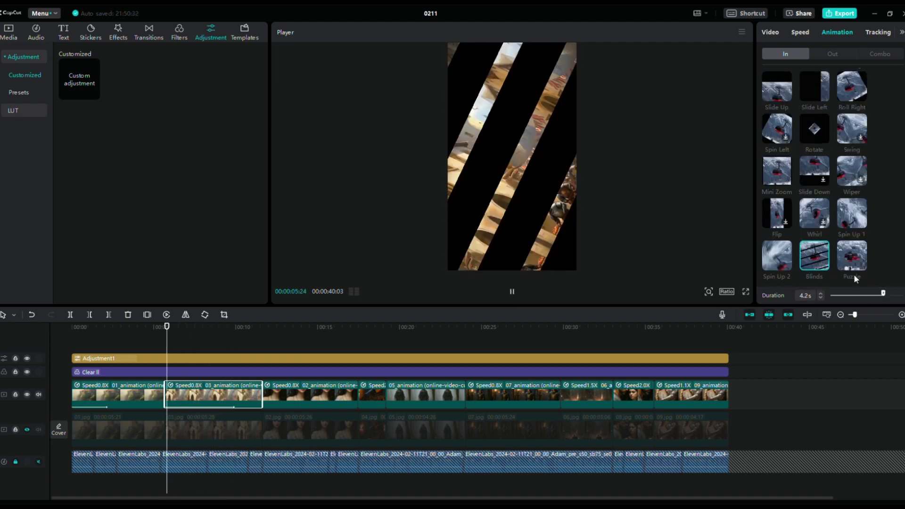
Apply a 3.9 s Spin Up 2 entrance animation to the 02 clip and a Flip entrance animation to the 04 clip.
click(309, 395)
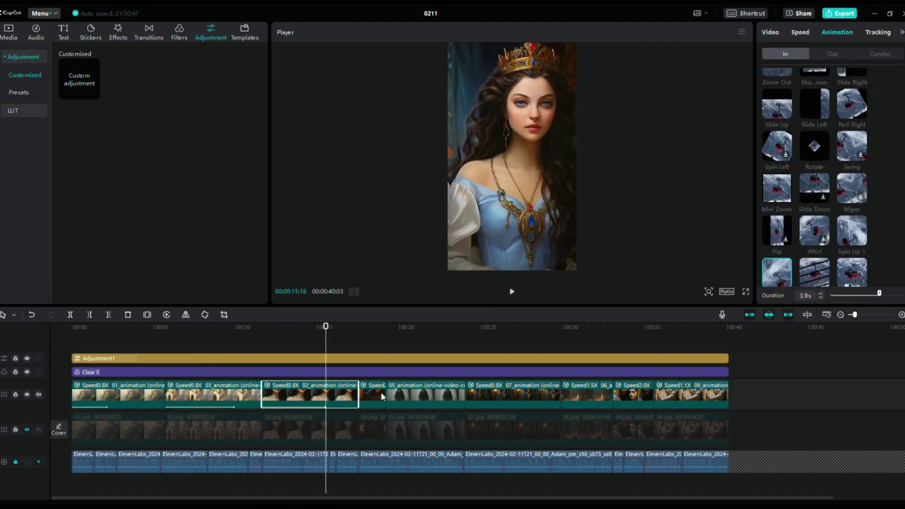
click(382, 397)
click(837, 32)
click(777, 237)
mouse_move(854, 293)
mouse_down()
mouse_move(873, 295)
mouse_move(855, 293)
mouse_up()
Apply the Puzzle entrance animation to the 05 clip and Roll Right to the 07 clip.
click(434, 396)
click(838, 32)
click(852, 277)
click(514, 395)
click(837, 32)
click(852, 110)
Apply the Slide Left entrance animation to the 06 clip and Swing to the 08 clip.
click(588, 395)
click(837, 32)
click(818, 105)
click(634, 395)
click(852, 153)
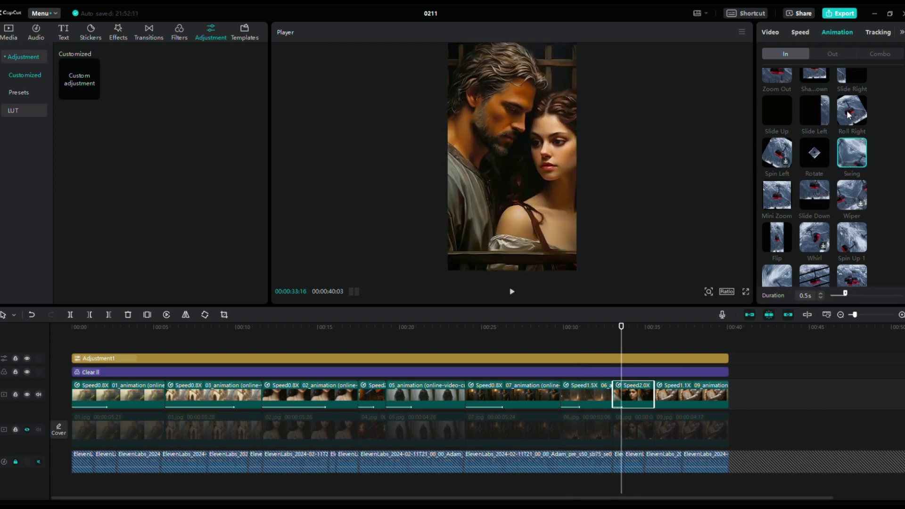
Add an entrance animation to the last clip, lengthen its duration, and preview the opening of the 01 clip.
click(686, 395)
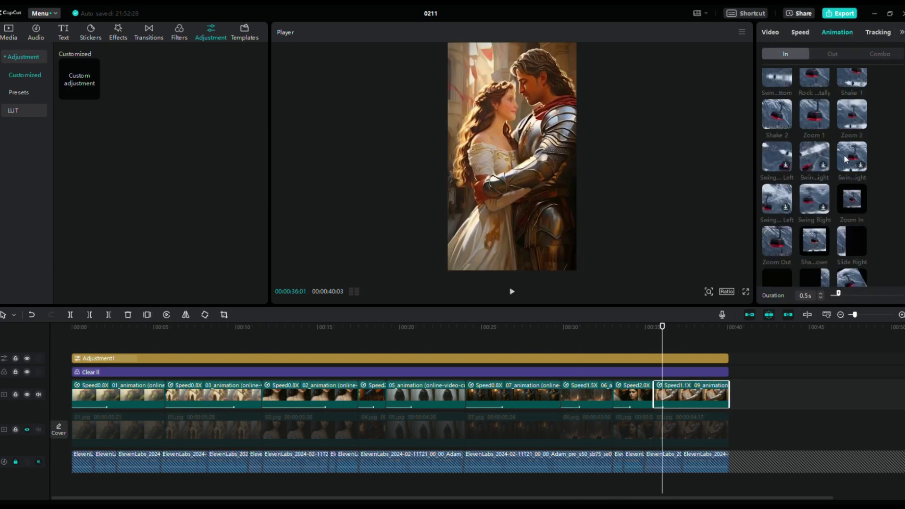
drag(838, 293, 866, 294)
click(856, 316)
click(138, 396)
mouse_move(134, 342)
mouse_down()
mouse_move(73, 344)
mouse_move(126, 334)
mouse_up()
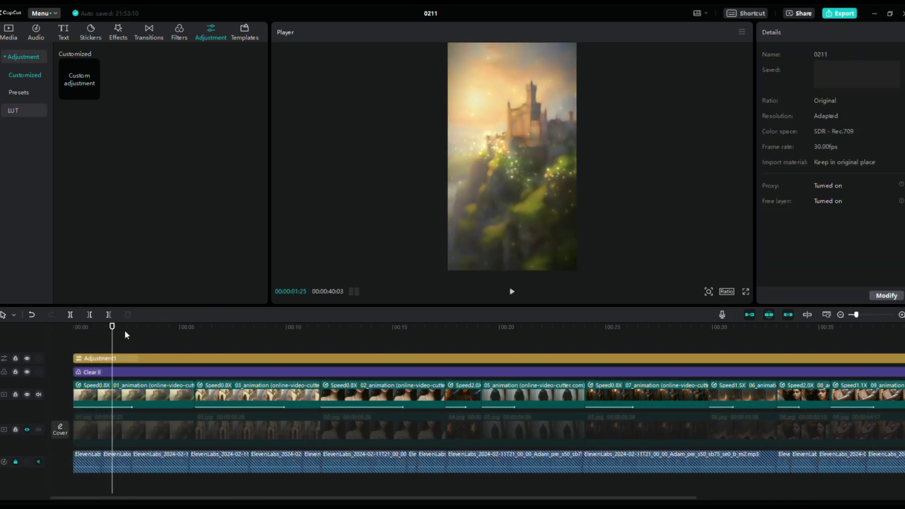
Try the Inhale transition between the 01 and 03 clips, preview it and remove it.
click(150, 33)
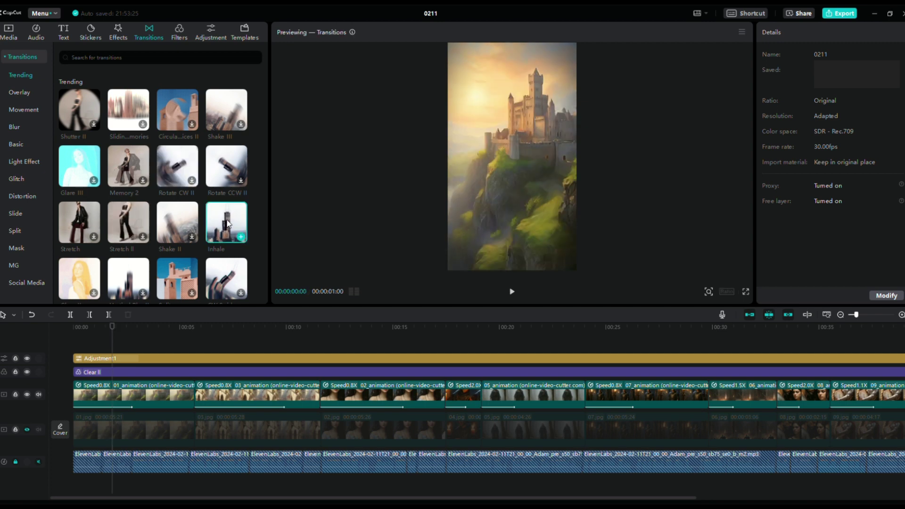
click(241, 237)
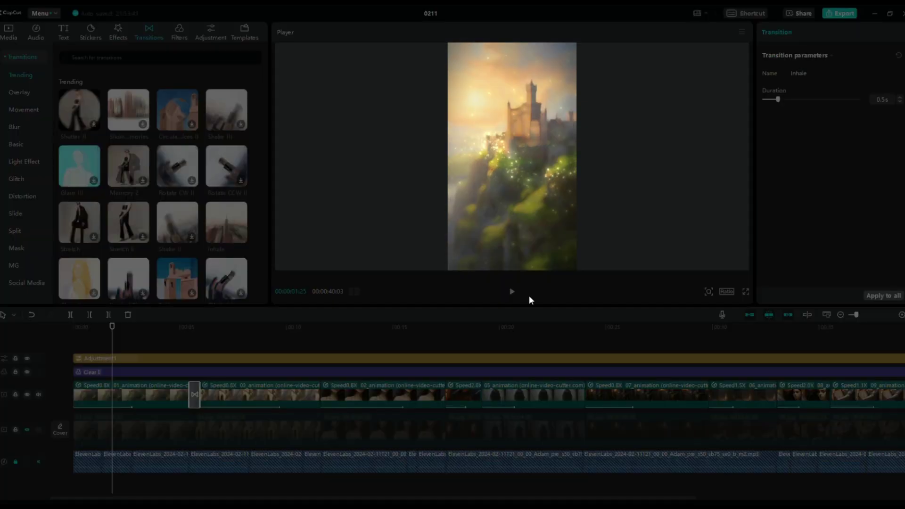
click(520, 292)
drag(113, 344, 194, 357)
scroll(173, 265, down, 3)
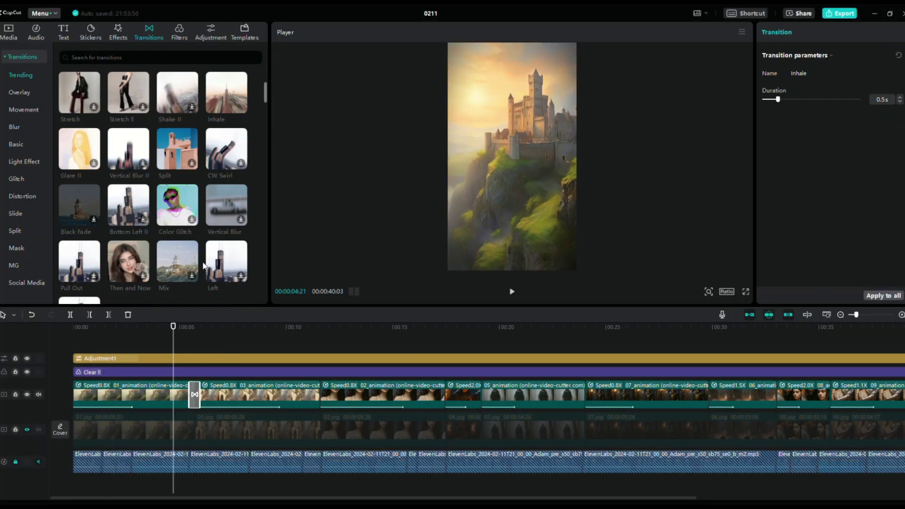
click(512, 291)
click(195, 394)
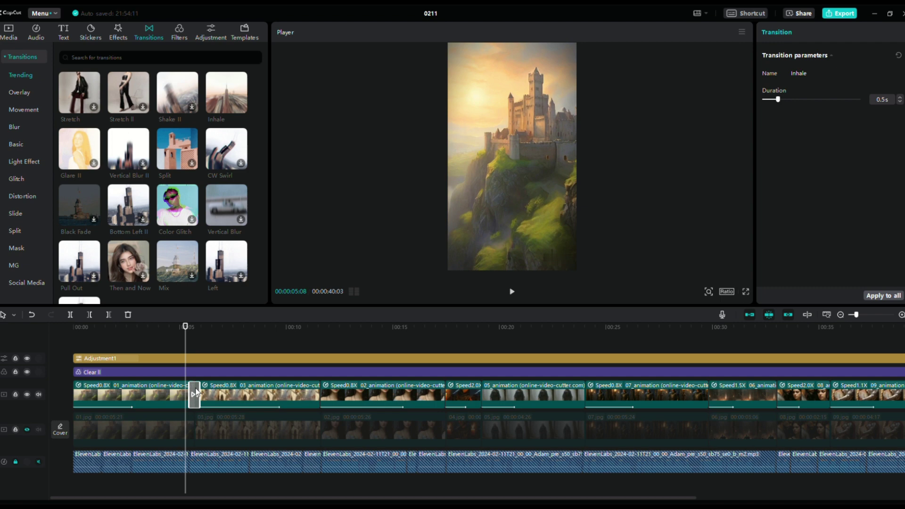
key(Delete)
Add a 0.5 s Mix transition between the 01 and 03 clips and a Stretch II transition between the 03 and 02 clips.
click(128, 149)
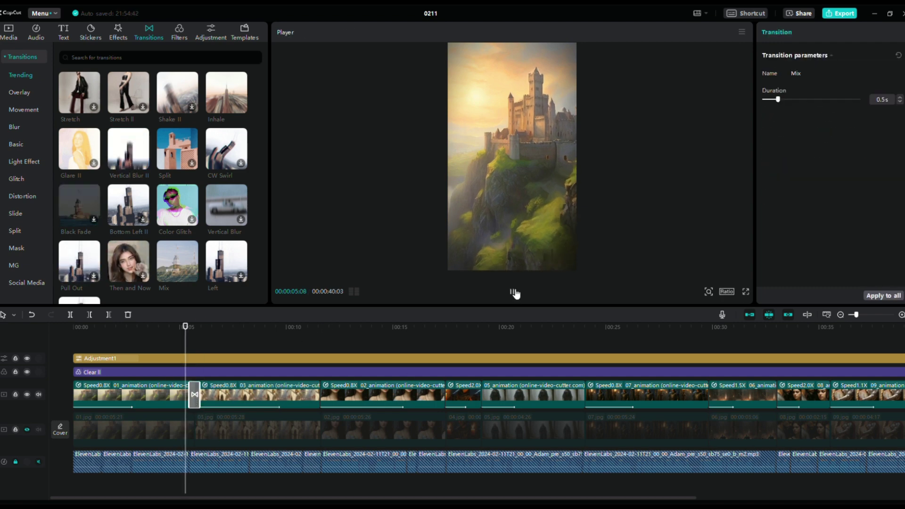
click(513, 292)
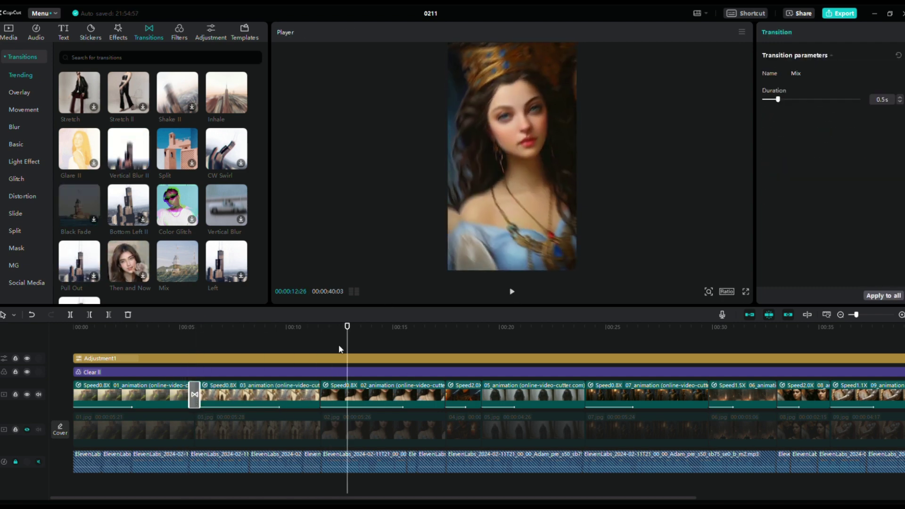
scroll(83, 230, down, 15)
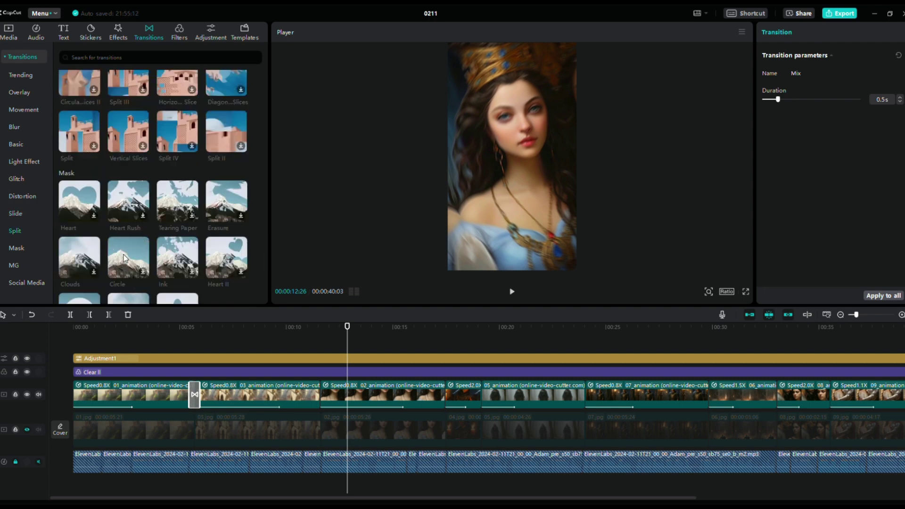
click(20, 77)
mouse_move(347, 327)
mouse_down()
mouse_move(296, 338)
mouse_move(354, 336)
mouse_up()
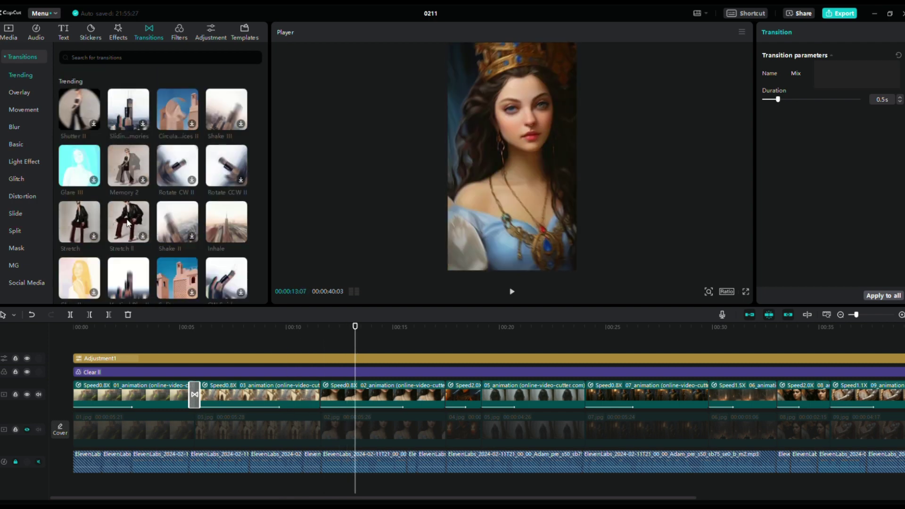
drag(129, 222, 320, 395)
click(305, 327)
click(513, 292)
Add a 0.5 s Inhale transition between the 02 and 04 clips and a 0.5 s Then and Now transition between the 05 and 07 clips.
drag(222, 239, 445, 394)
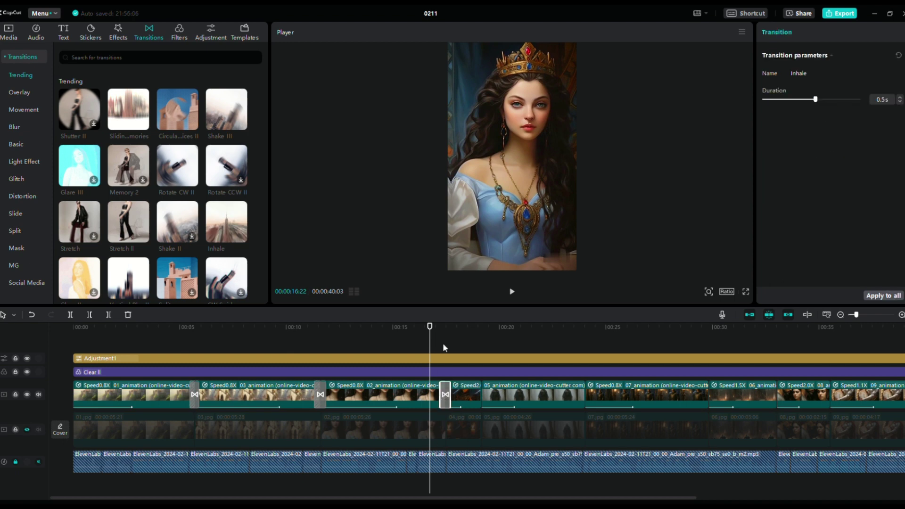
click(575, 328)
click(553, 328)
scroll(177, 226, down, 3)
drag(128, 261, 585, 395)
Add a Vertical Blur transition between the 07 and 06 clips and preview it.
scroll(585, 396, right, 5)
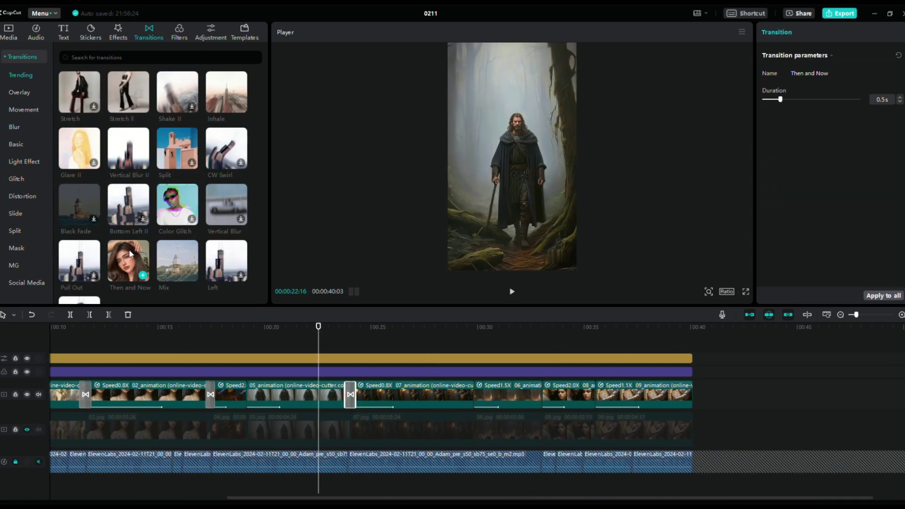
drag(318, 326, 440, 368)
drag(226, 204, 474, 395)
drag(479, 404, 481, 401)
click(512, 292)
click(454, 343)
click(513, 292)
click(513, 293)
Add a 0.4 s Mix transition between the 06 and 08 clips and a Gradient Wipe between 08 and 09, returning the playhead to the start.
drag(180, 262, 543, 398)
scroll(188, 235, down, 3)
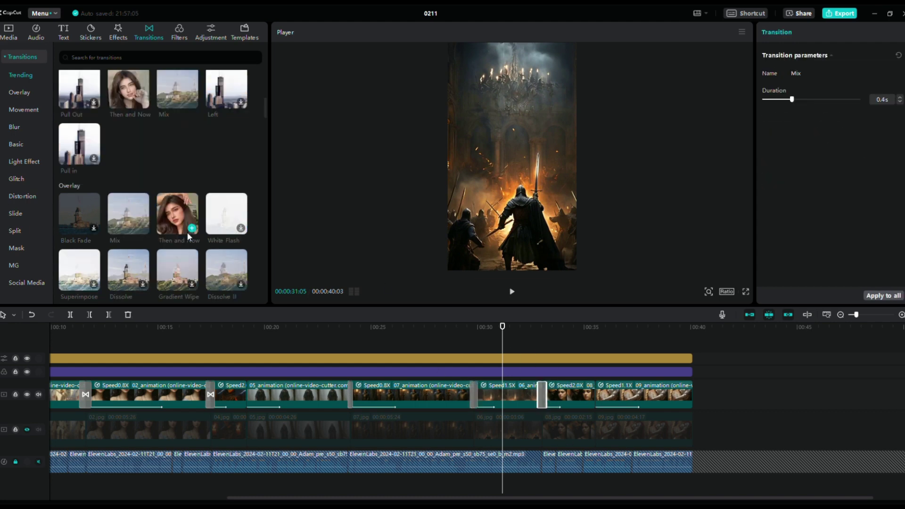
scroll(188, 235, down, 2)
drag(177, 185, 595, 395)
drag(529, 498, 349, 479)
drag(328, 330, 72, 333)
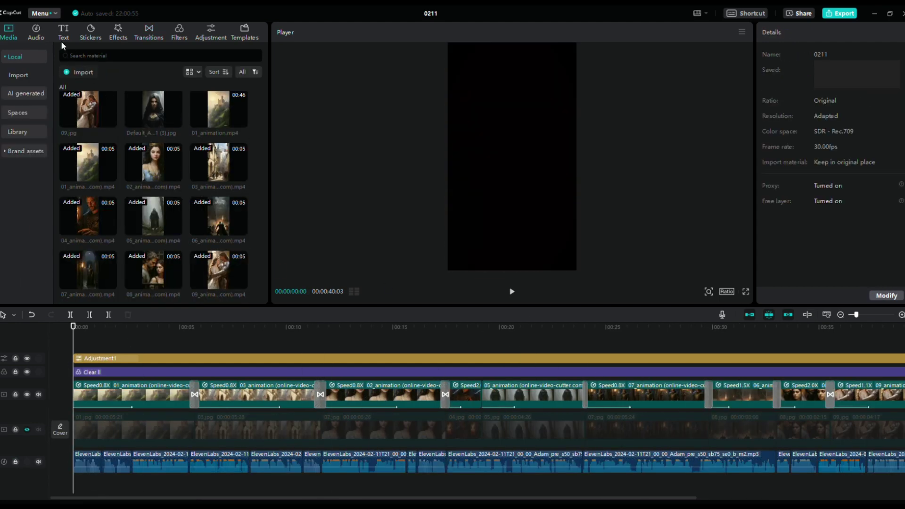
Generate English auto captions from the voiceover without clearing current captions, and preview them at the start of the video.
click(63, 34)
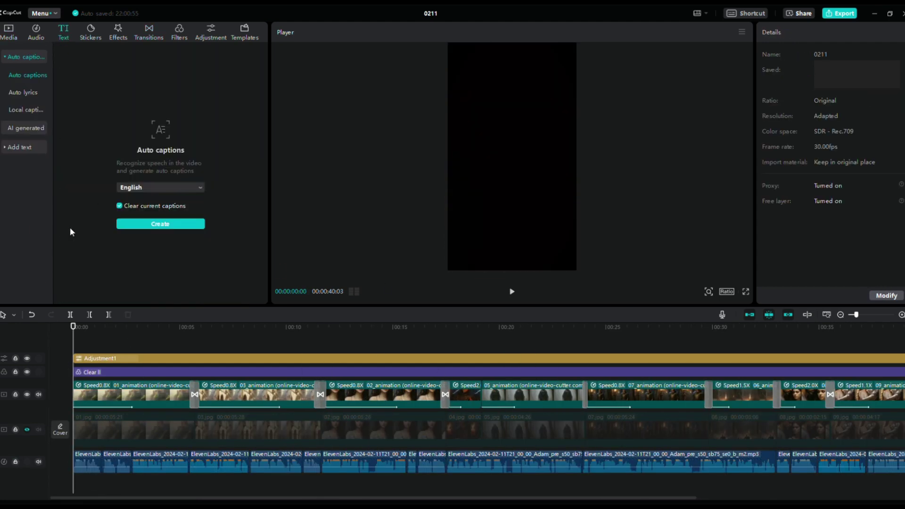
click(9, 58)
click(160, 224)
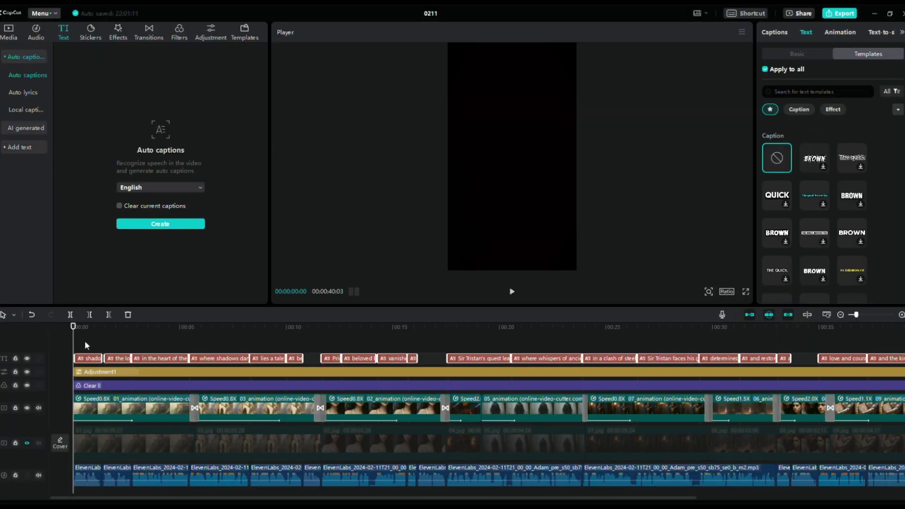
click(84, 340)
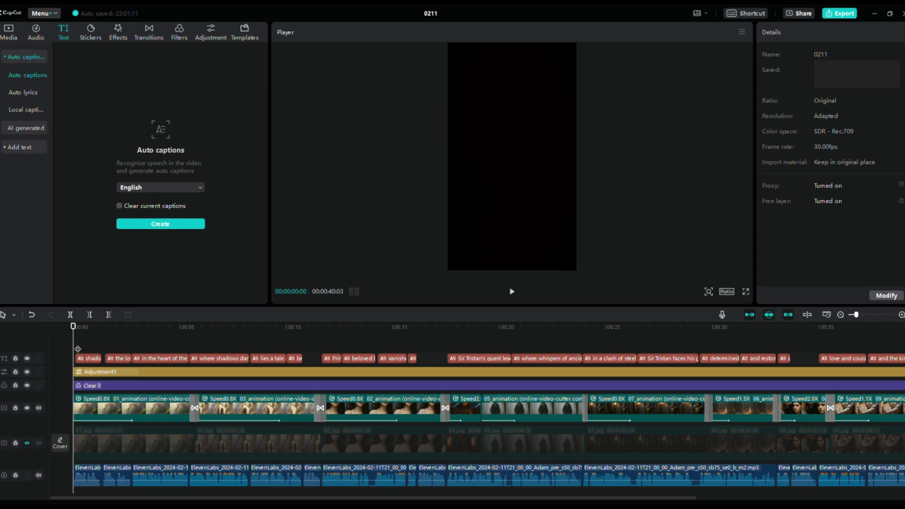
click(516, 295)
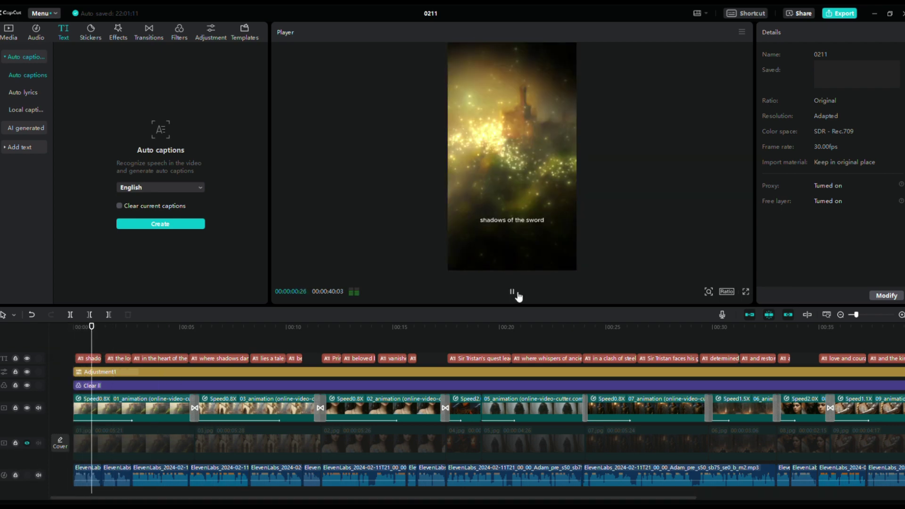
click(517, 295)
Apply the bold white QUICK caption template to all captions, preview it, and browse the other caption and effect templates.
click(87, 361)
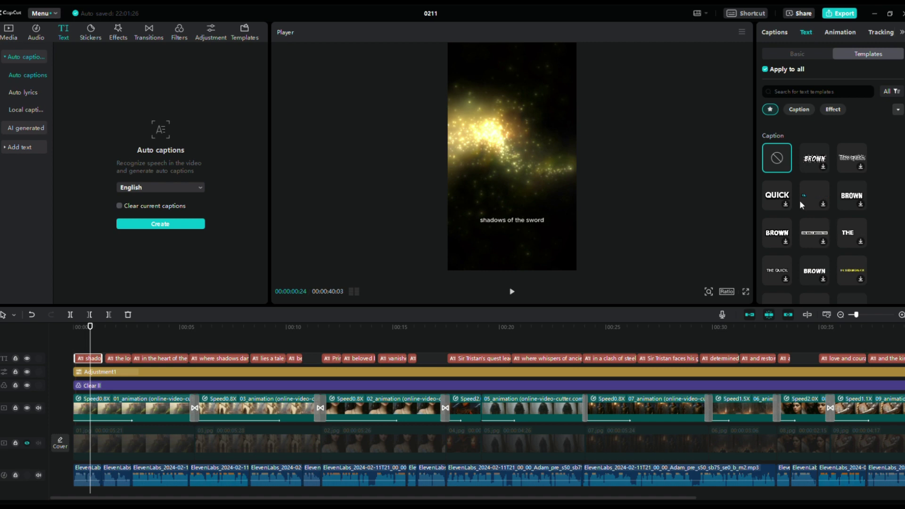
click(512, 292)
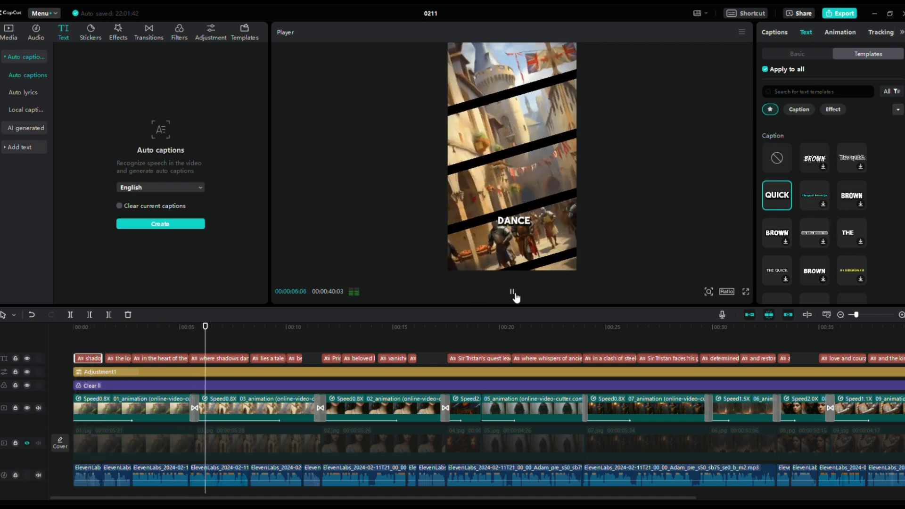
click(512, 294)
click(799, 109)
scroll(811, 274, down, 2)
click(833, 108)
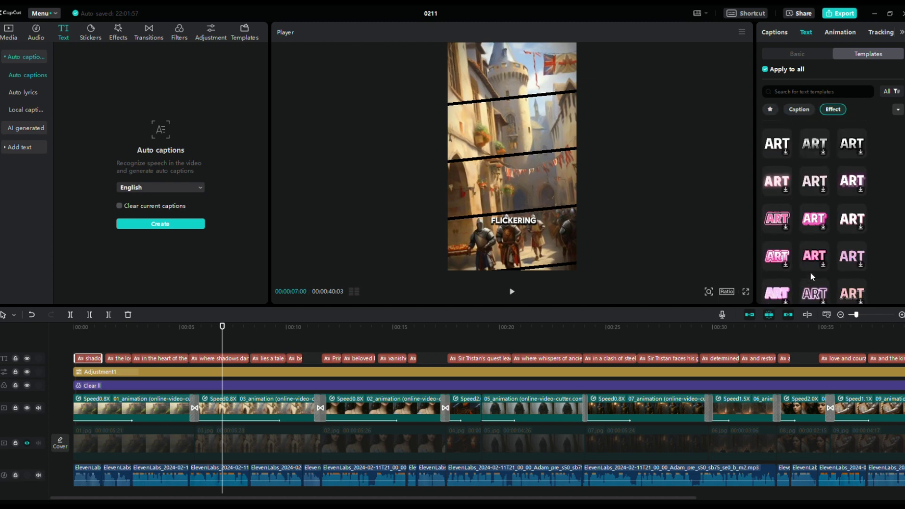
scroll(819, 276, down, 5)
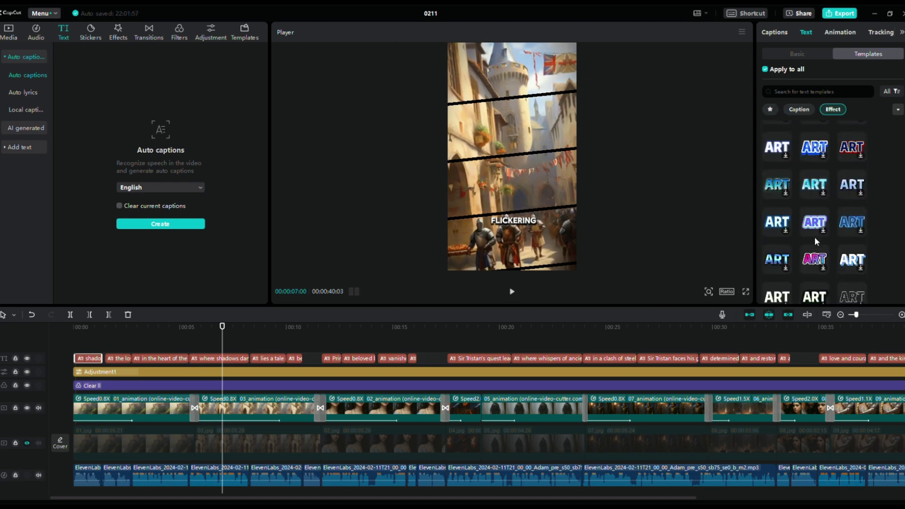
scroll(815, 237, up, 2)
click(770, 109)
Play through the opening clips and add the Fog effect from the Nature effects over the 02 clip at about 14 seconds.
click(87, 335)
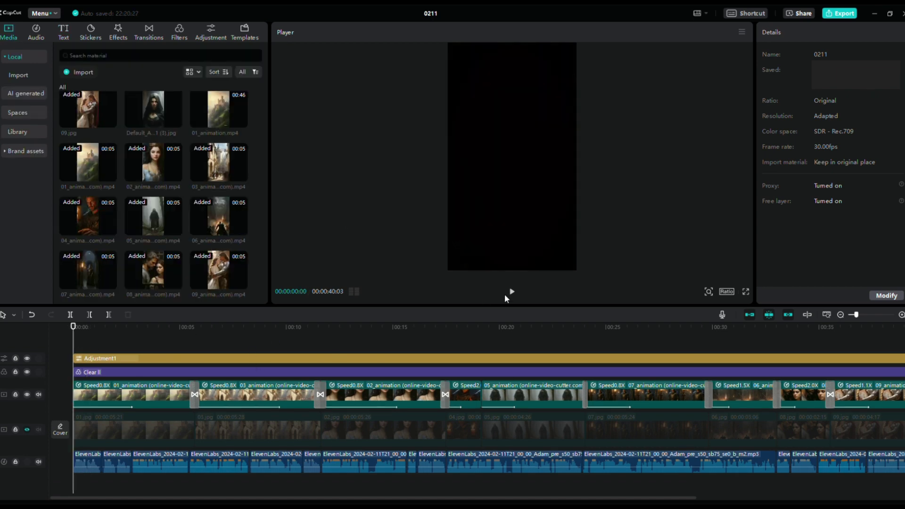
click(511, 292)
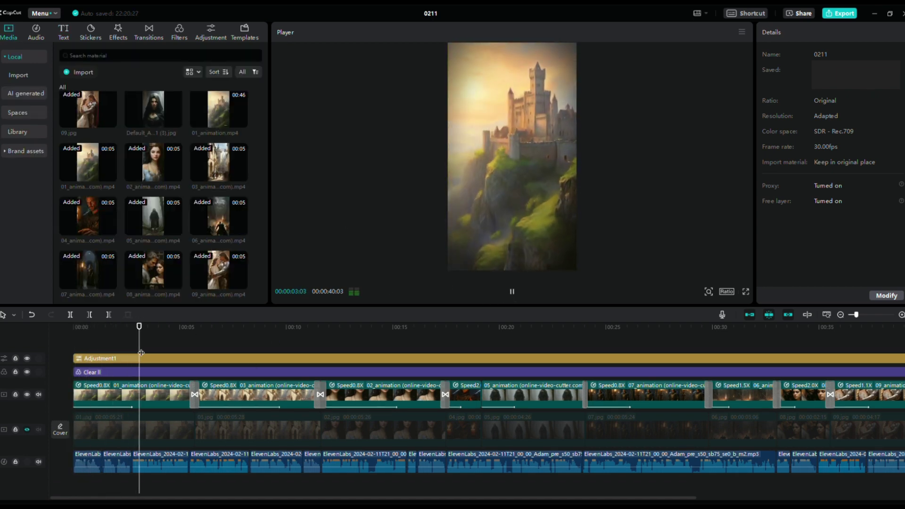
click(272, 350)
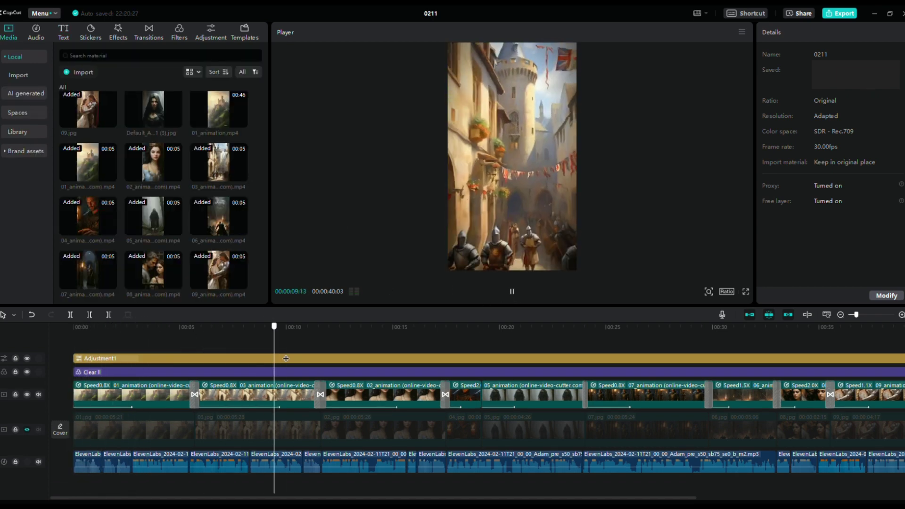
click(512, 293)
click(118, 32)
scroll(121, 227, down, 3)
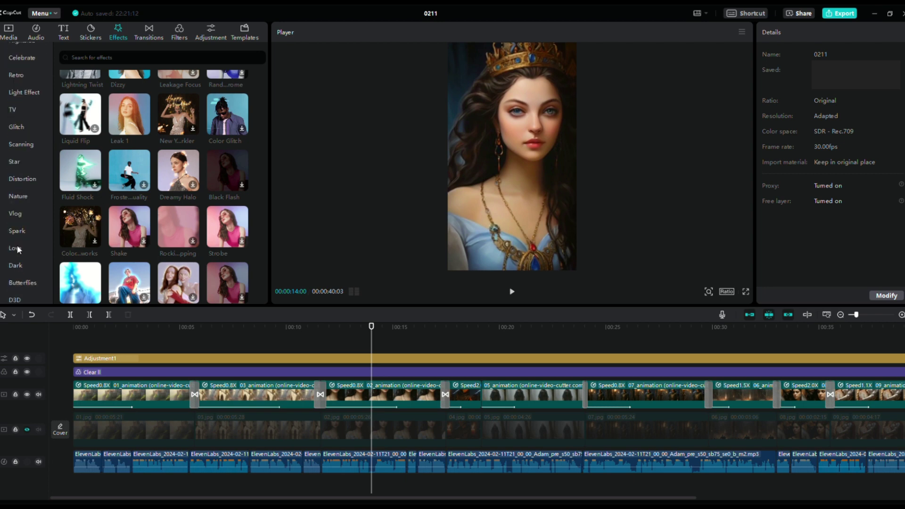
click(18, 195)
scroll(222, 185, down, 2)
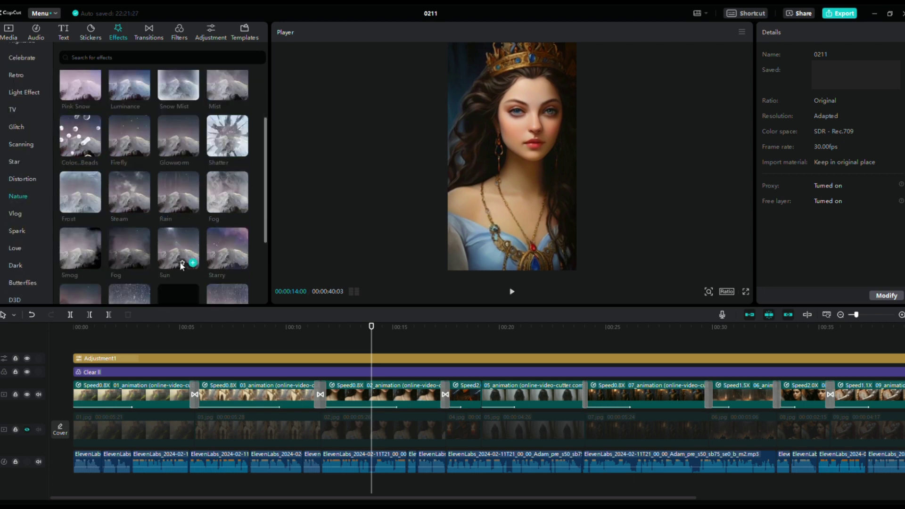
click(143, 263)
drag(378, 339, 418, 363)
Preview the Fog effect, extend it to about 34 seconds over the 08 clip, and play back the extended section.
click(362, 332)
click(513, 294)
click(513, 294)
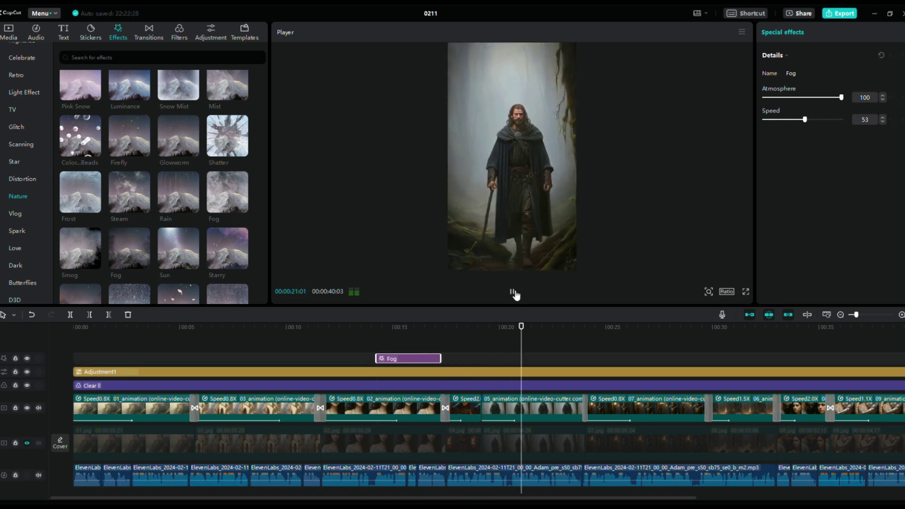
drag(551, 355, 804, 358)
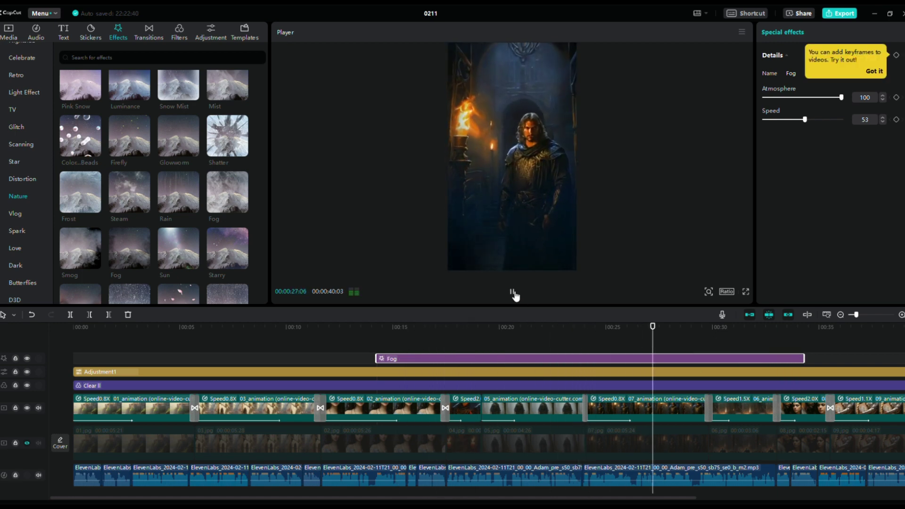
click(745, 402)
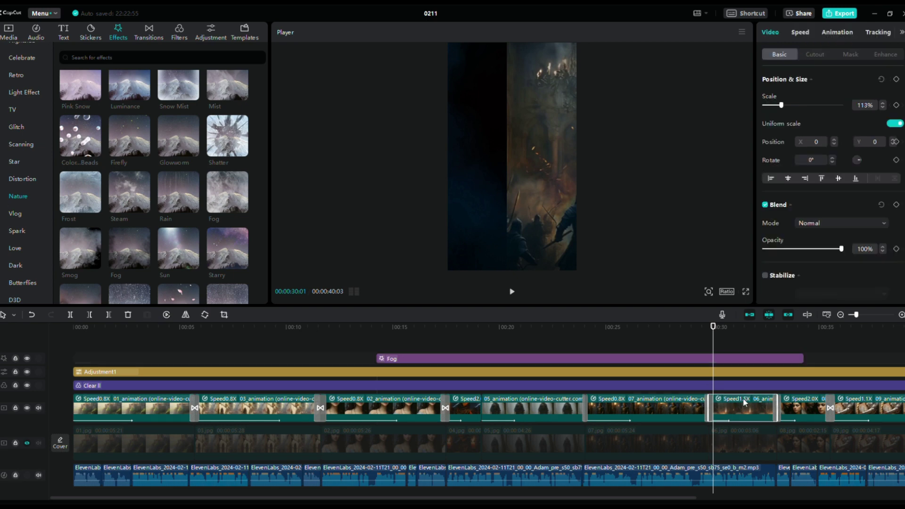
Add the Fire effect from the Nature effects over the 06 clip at about 30 seconds and preview it.
scroll(80, 219, down, 2)
click(80, 218)
drag(80, 219, 716, 349)
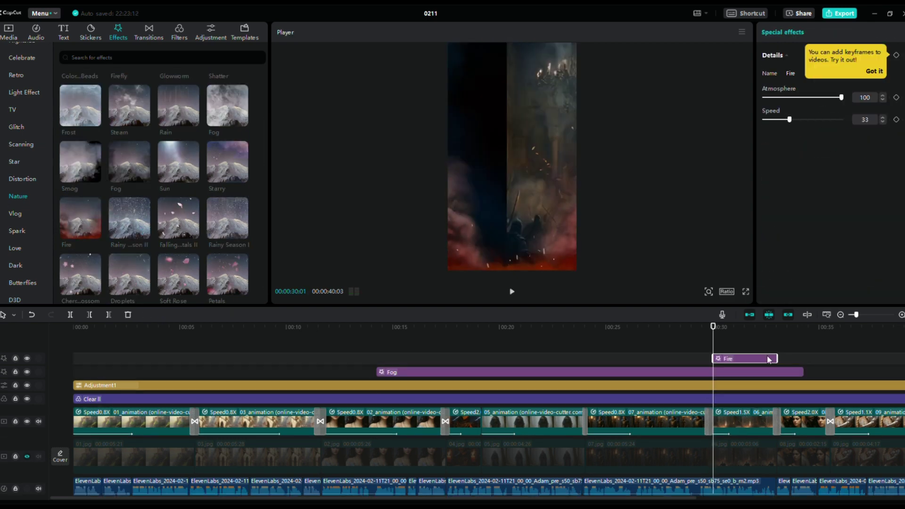
click(513, 292)
click(512, 293)
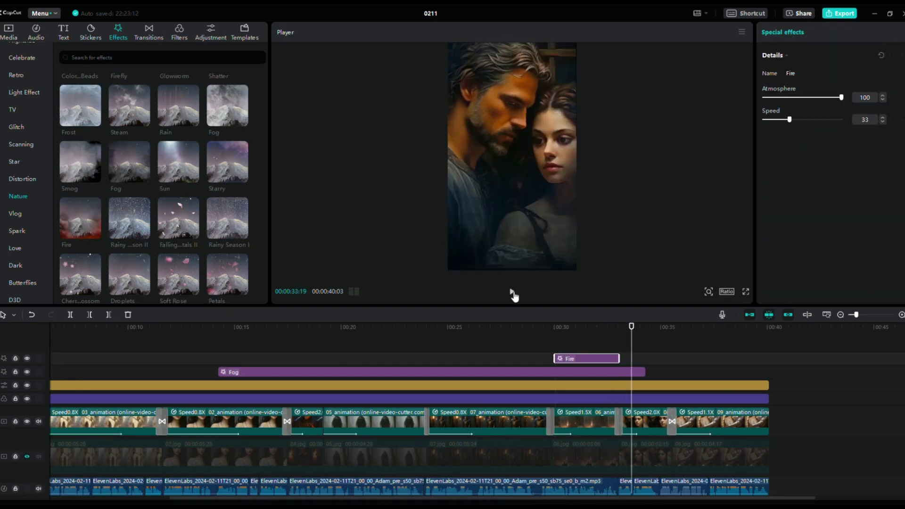
click(514, 294)
Play back the section around the Fire effect and the opening clips, and return to the start of the timeline.
click(618, 341)
click(513, 293)
click(513, 293)
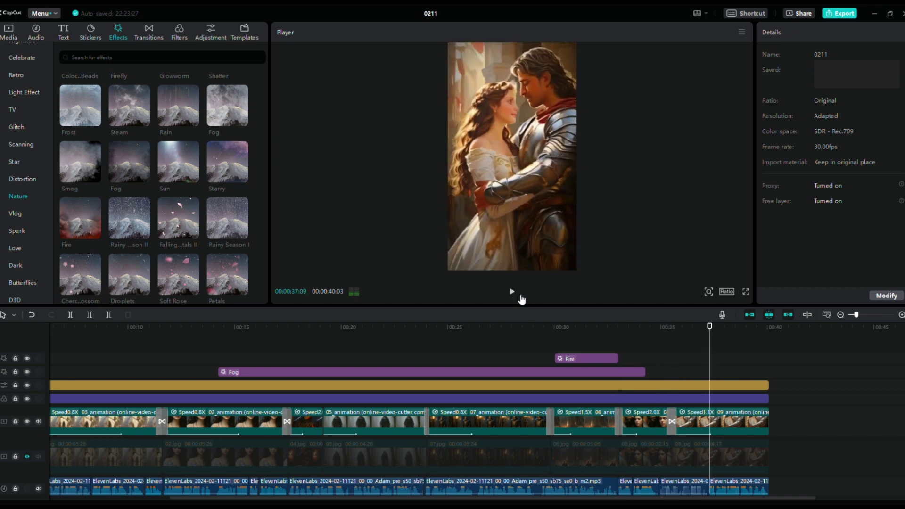
click(623, 340)
click(513, 292)
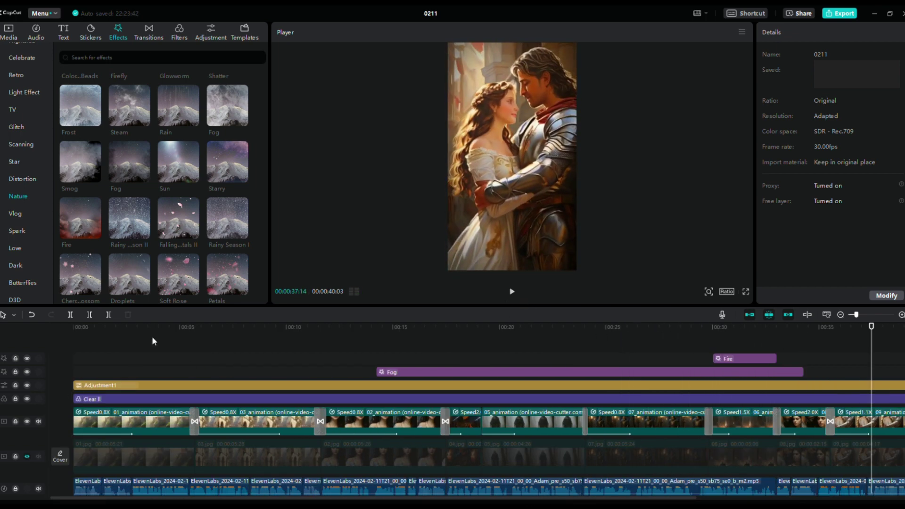
click(513, 293)
drag(320, 369, 73, 375)
click(215, 385)
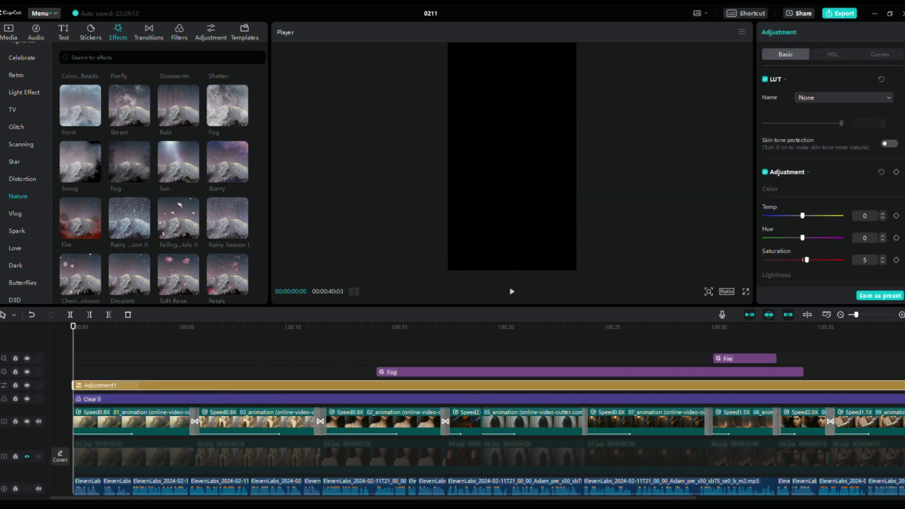
Search the music library for "battle".
click(13, 39)
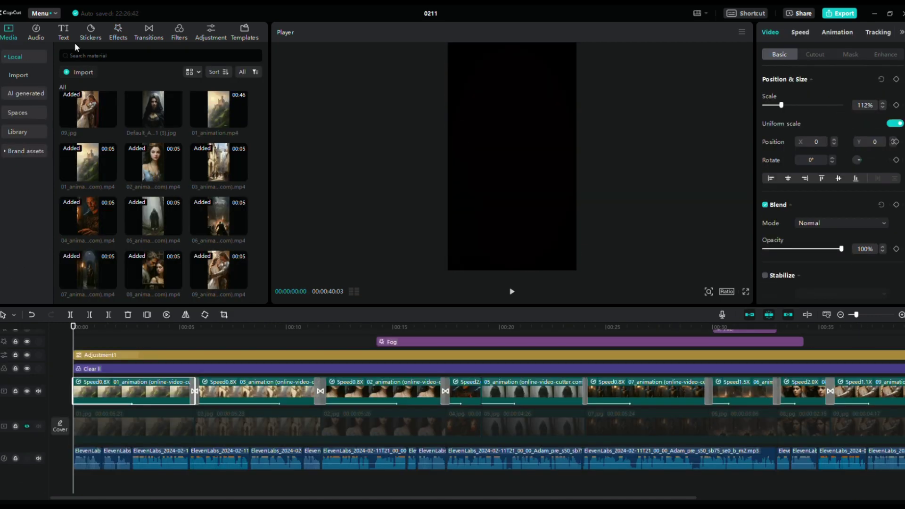
click(36, 33)
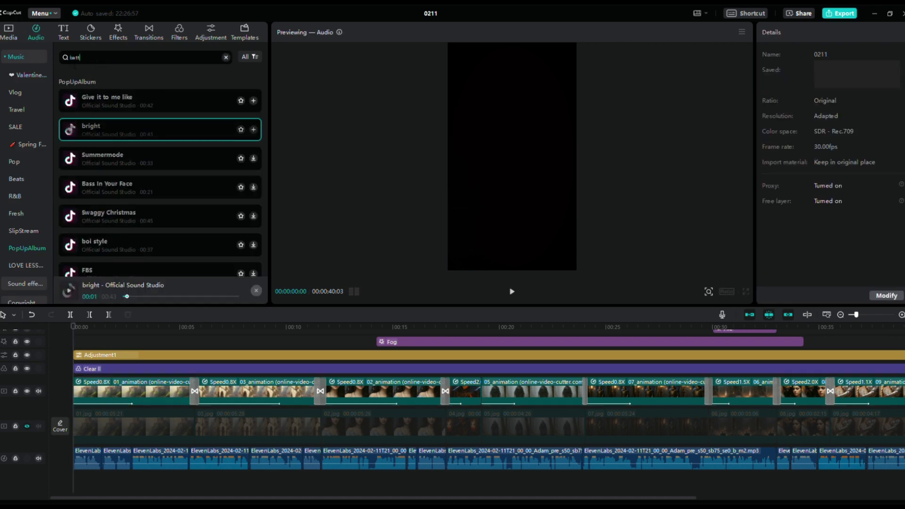
key(Return)
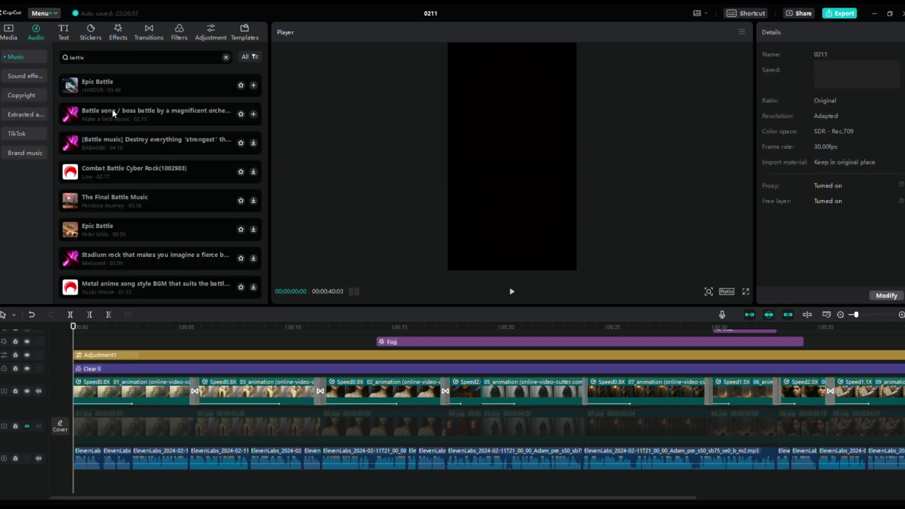
Audition the battle tracks, from Epic Battle to The Final Battle Music, and replay the magnificent orchestra boss battle song.
click(108, 82)
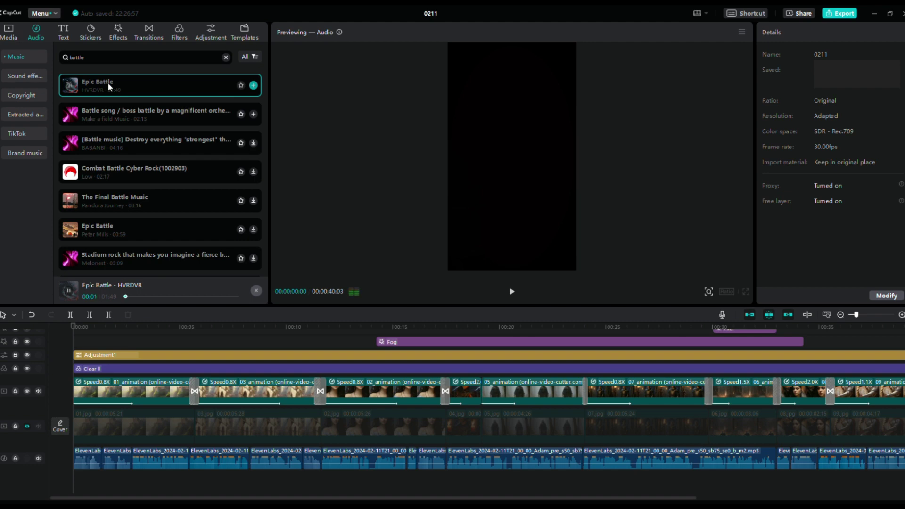
click(118, 111)
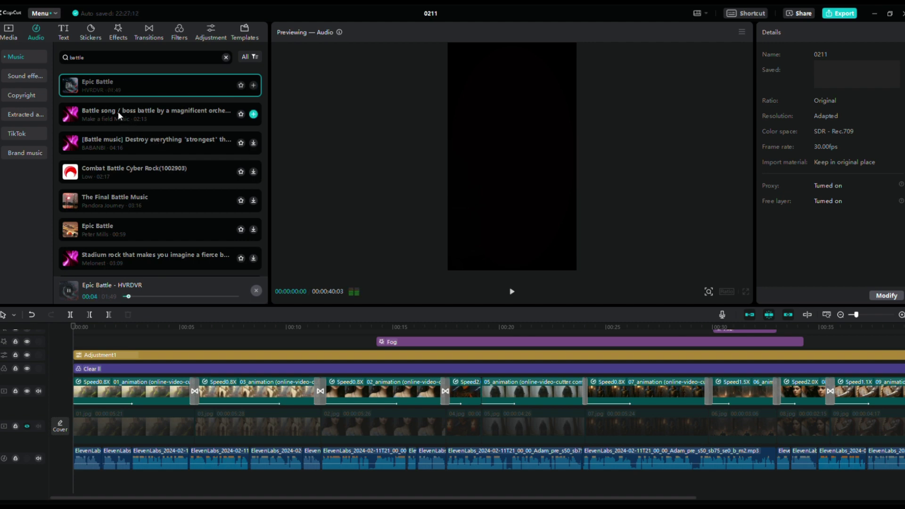
click(107, 143)
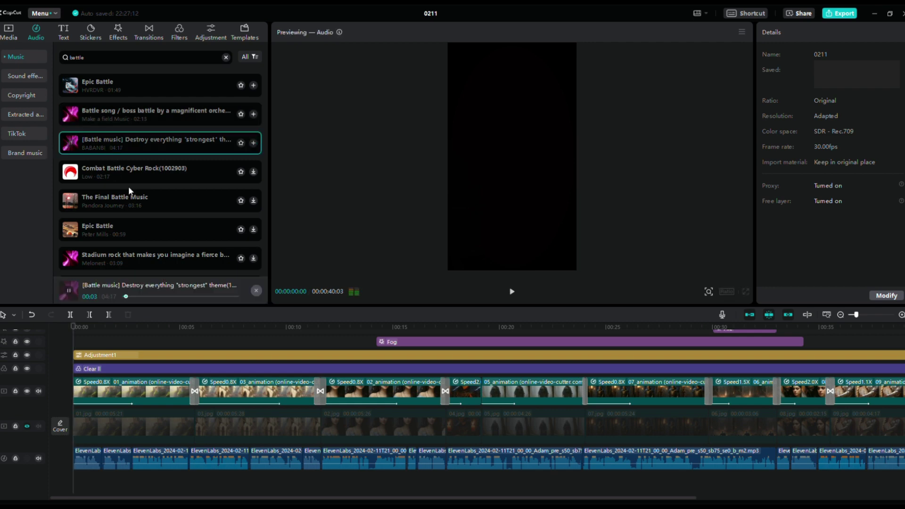
click(173, 177)
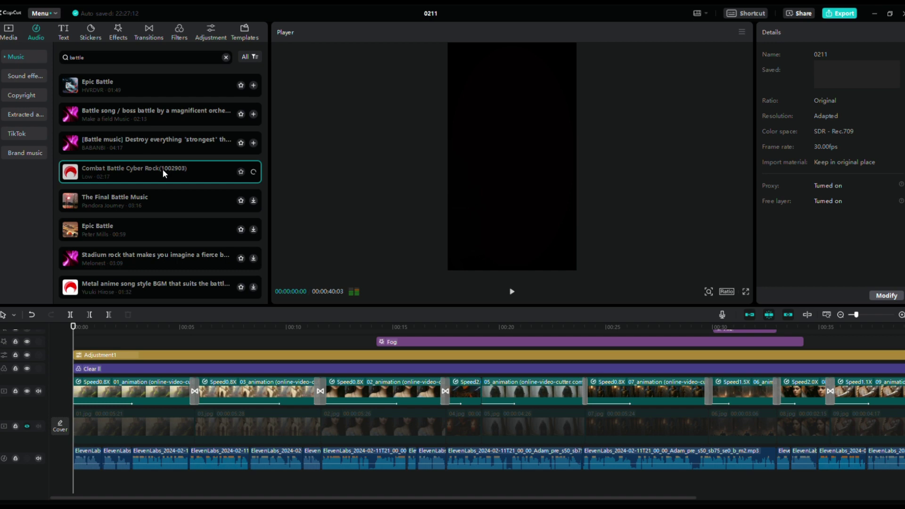
click(143, 200)
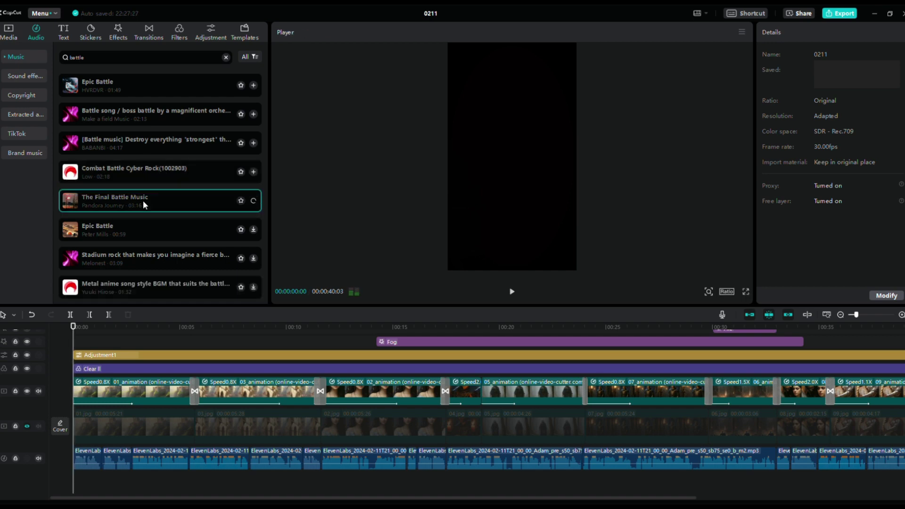
click(125, 229)
click(116, 115)
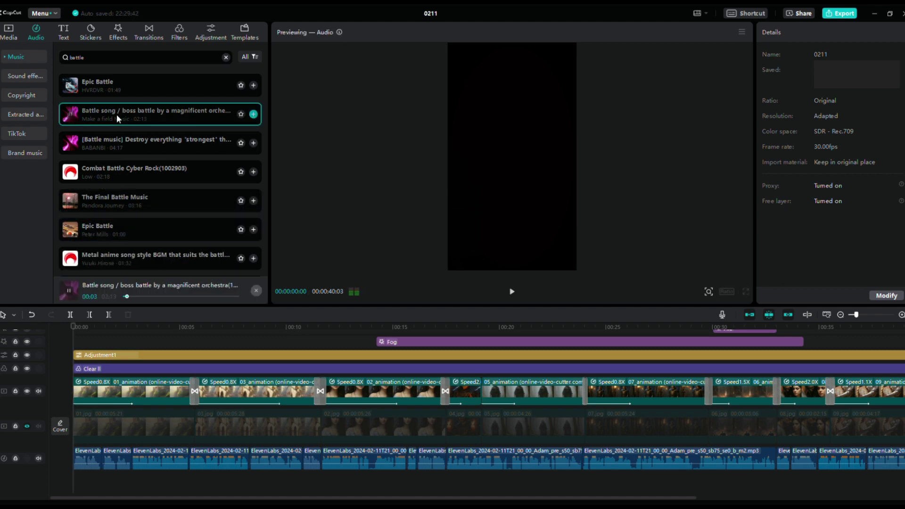
Add the magnificent orchestra battle song at the start of the timeline, set its volume to -19.8 dB, and preview the mix.
click(253, 114)
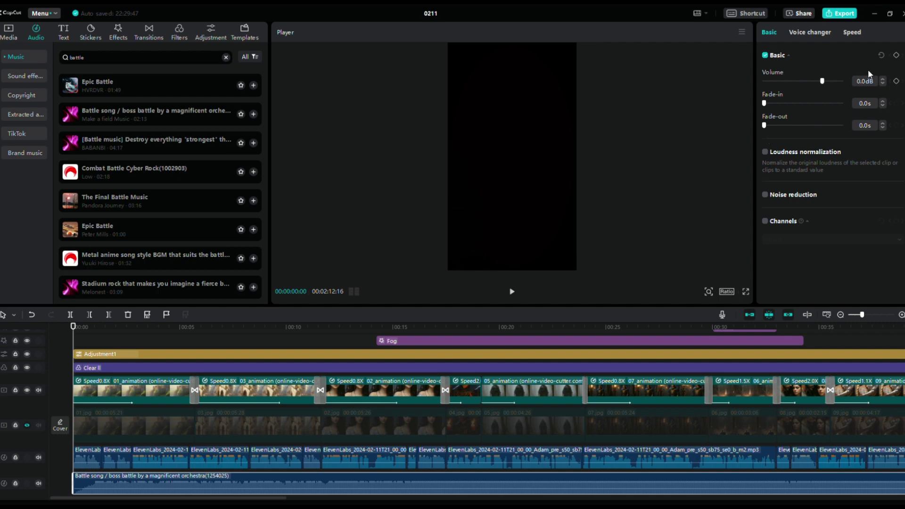
drag(822, 81, 812, 81)
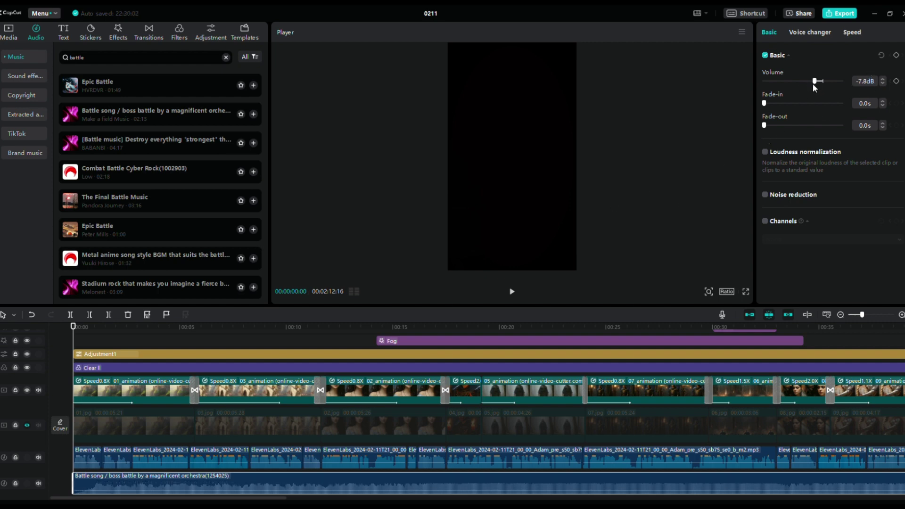
click(512, 291)
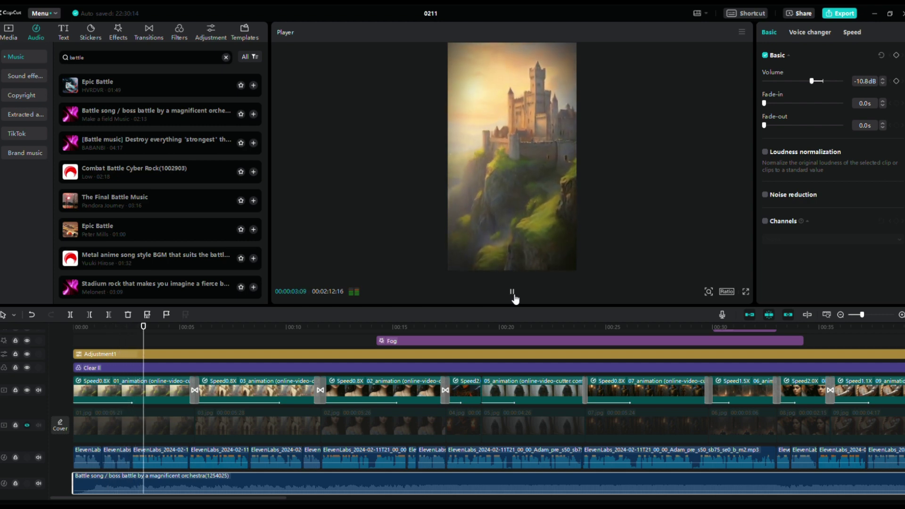
click(512, 292)
drag(811, 81, 804, 81)
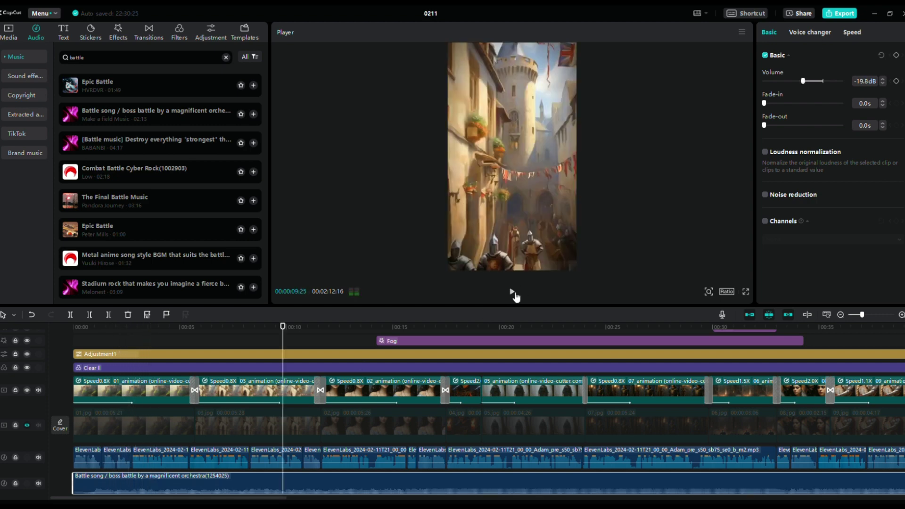
Trim off the background music beyond the end of the video at 00:00:40:03 and give it a fade-out.
drag(282, 499, 433, 500)
click(396, 328)
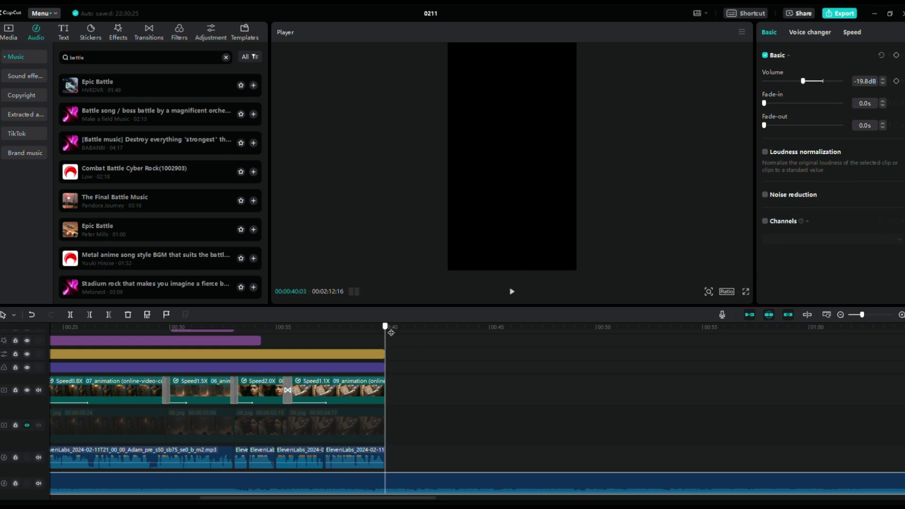
click(108, 315)
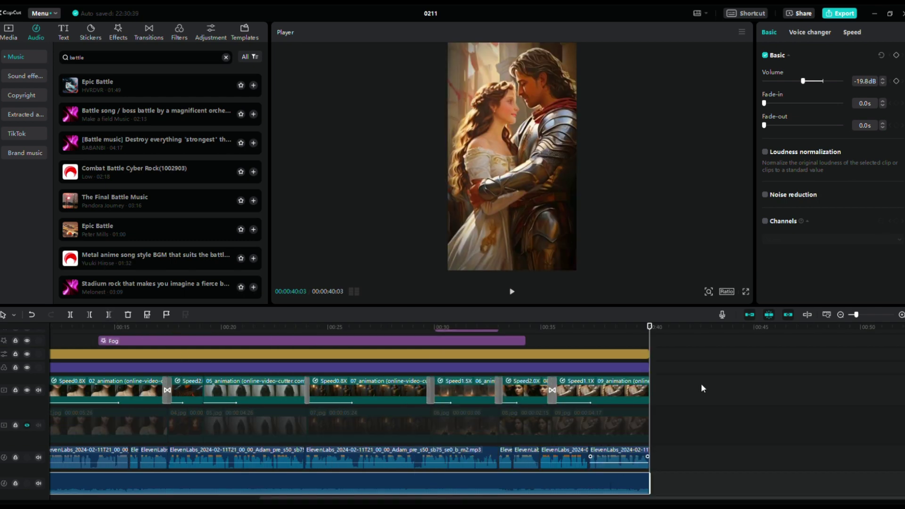
drag(764, 126, 816, 135)
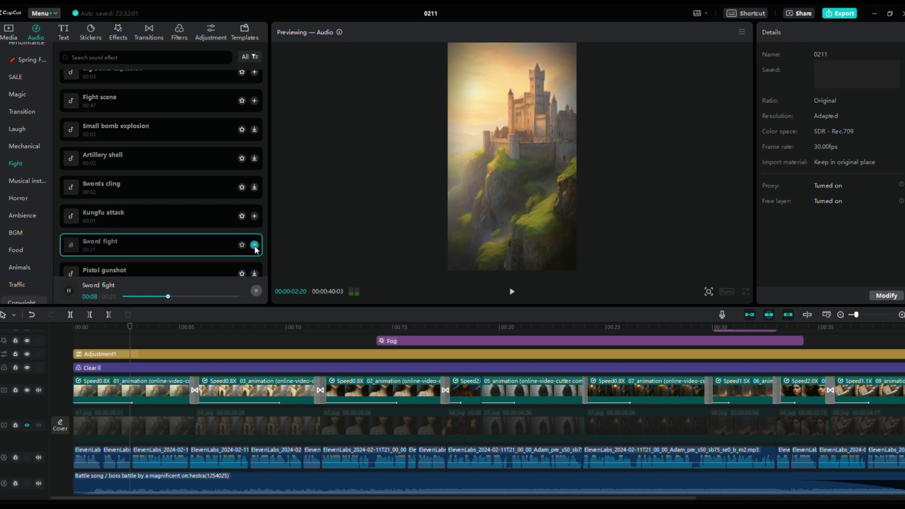
Add the Sword fight sound effect beneath the 06 clip at about 30 seconds, preview it, and lower its volume to -11.6 dB.
click(255, 244)
drag(189, 498, 307, 497)
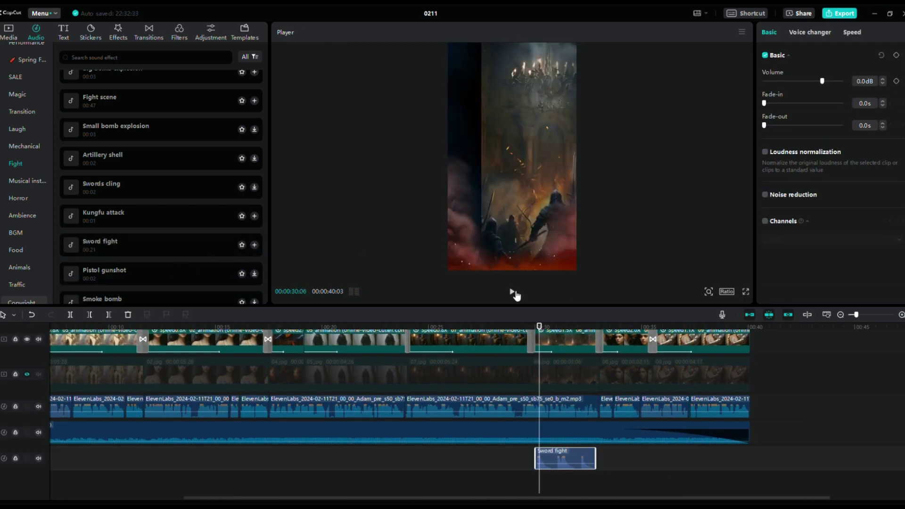
click(514, 292)
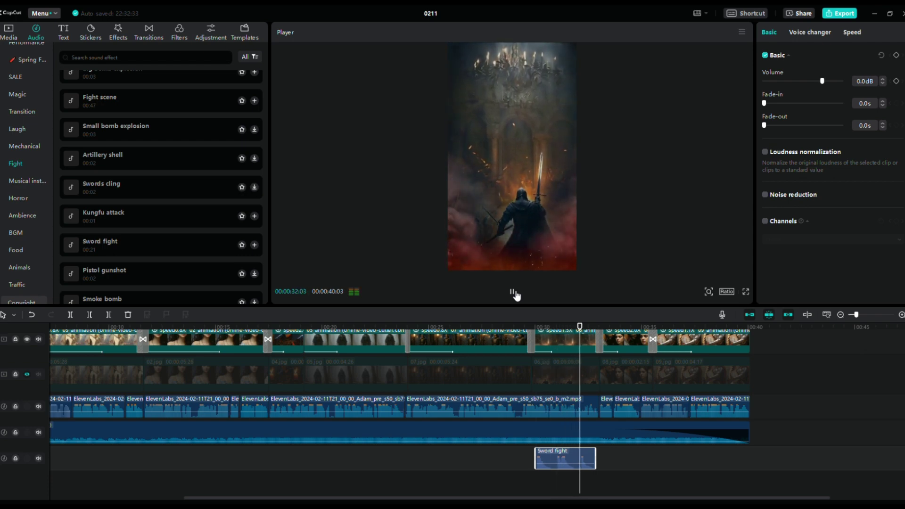
click(513, 292)
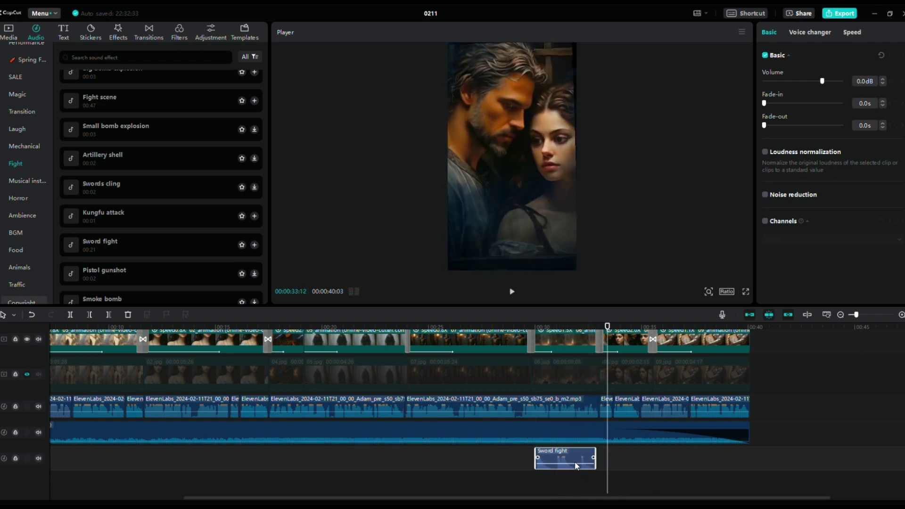
drag(578, 464, 578, 467)
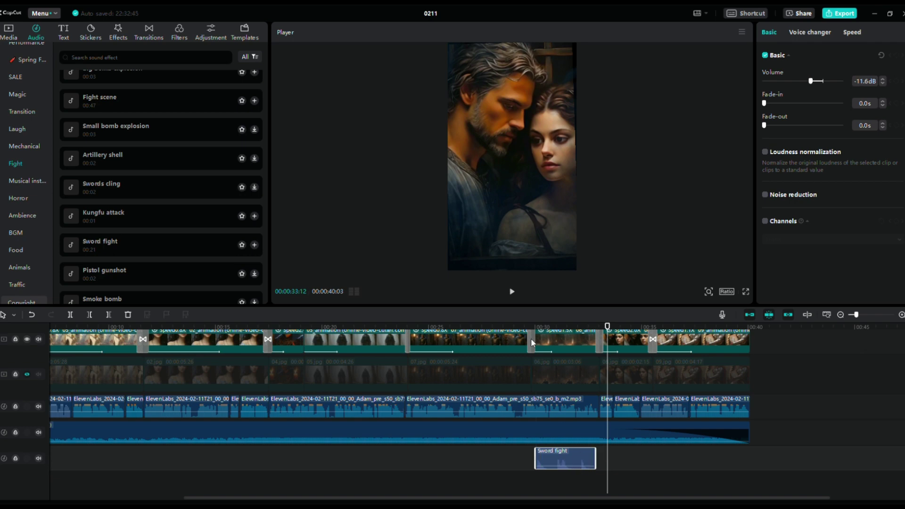
click(532, 327)
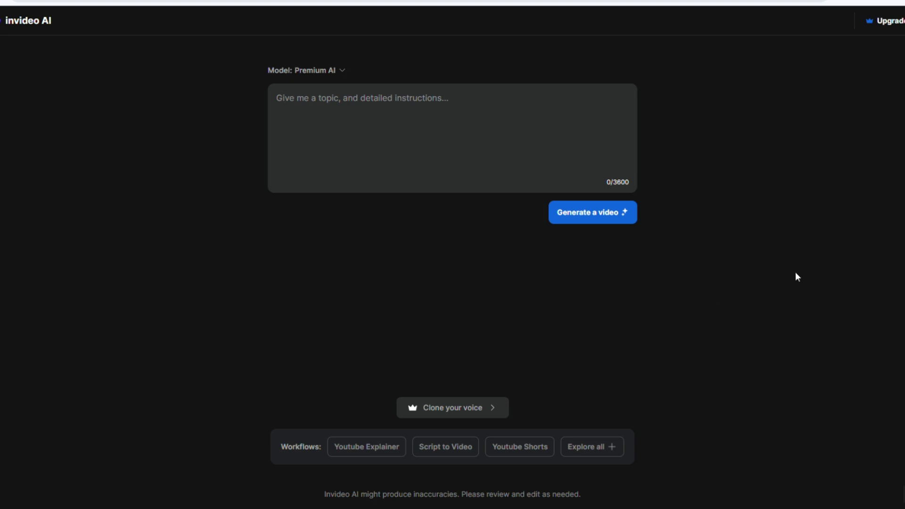
In invideo AI, start a Youtube Shorts prompt, fill in the full scene-by-scene script, and look it over.
click(542, 453)
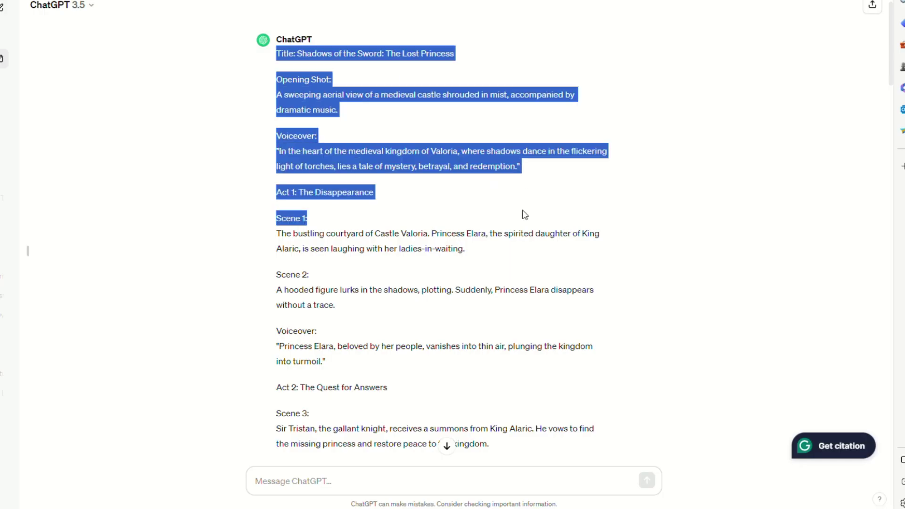
drag(521, 214, 563, 460)
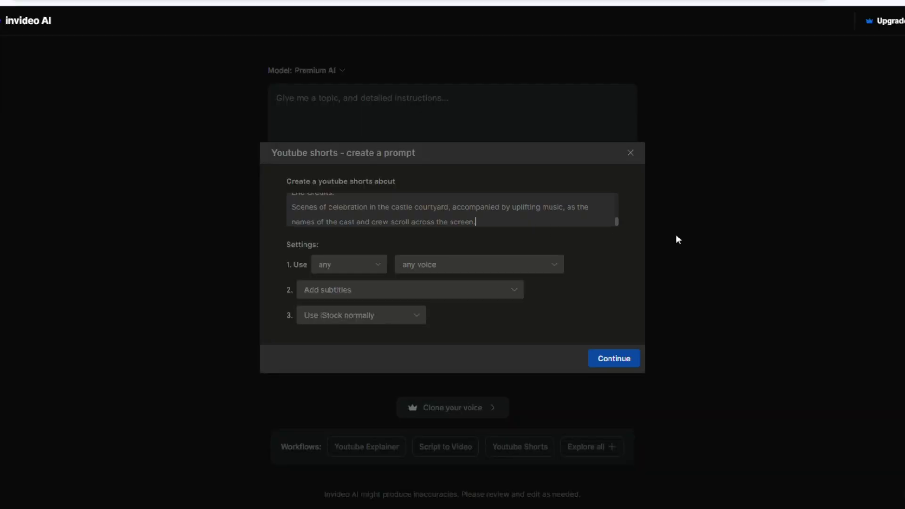
scroll(536, 214, up, 5)
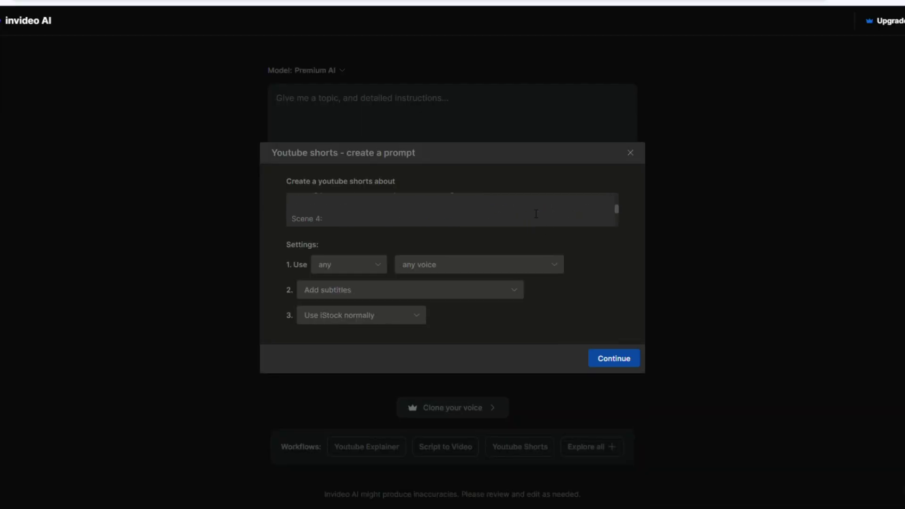
scroll(536, 214, down, 10)
Set a male clear American voice, word by word subtitles with the spoken word in yellow, and no iStock media, and accept the prompt.
click(362, 269)
click(354, 304)
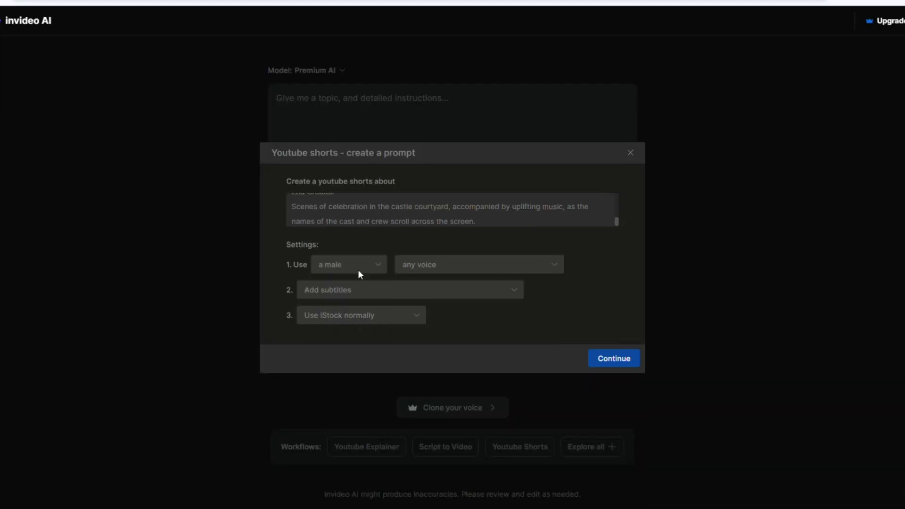
click(400, 268)
click(406, 302)
click(517, 295)
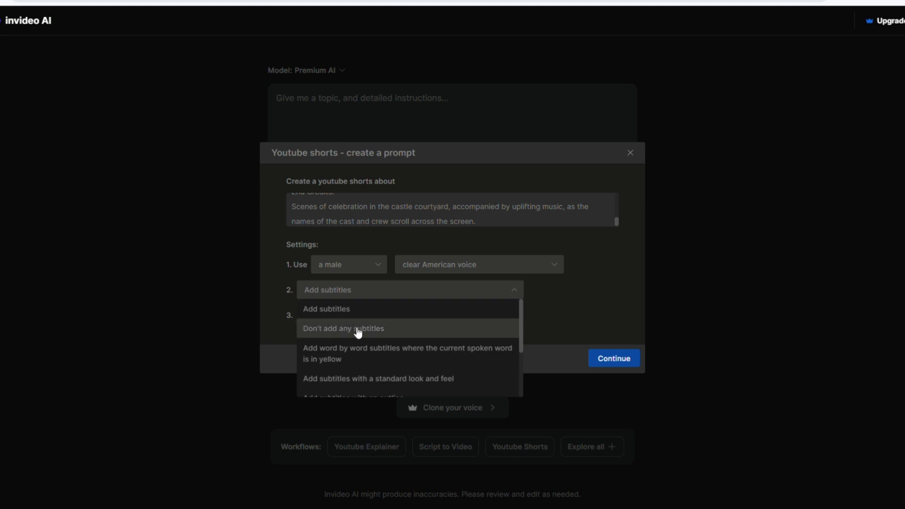
click(394, 354)
click(377, 322)
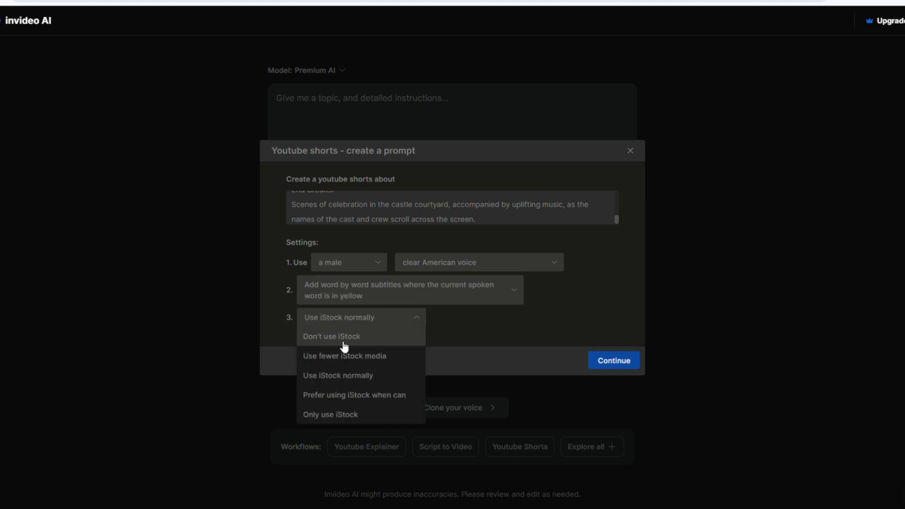
click(336, 337)
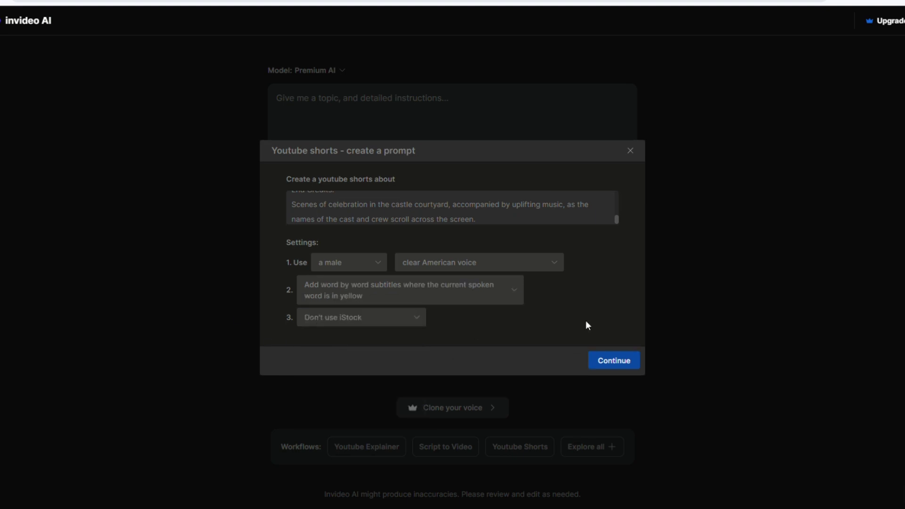
click(614, 361)
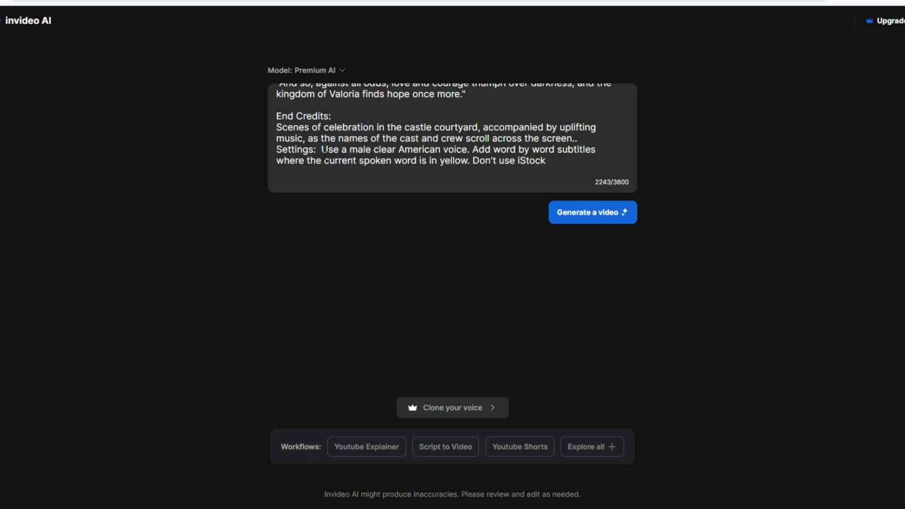
Review the prompt and generate the video for Fantasy Lovers with an Epic look on the Youtube Shorts platform.
scroll(325, 155, up, 12)
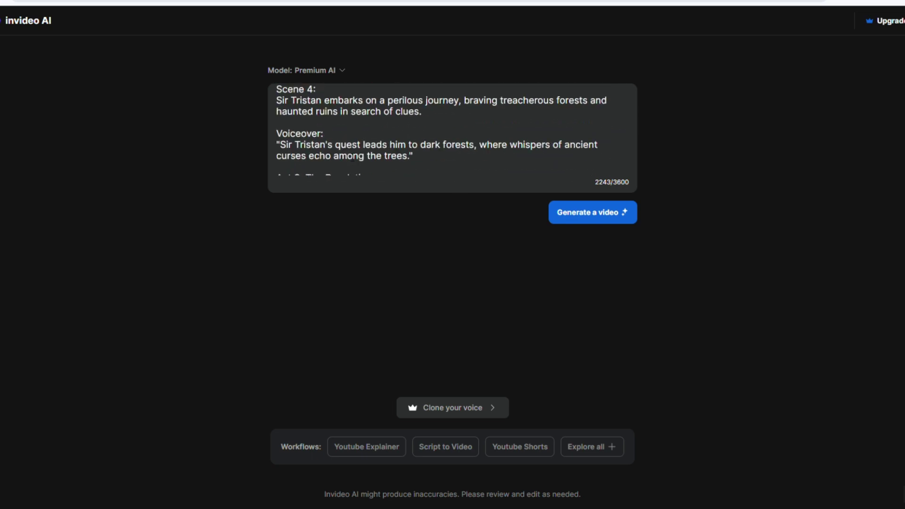
click(607, 220)
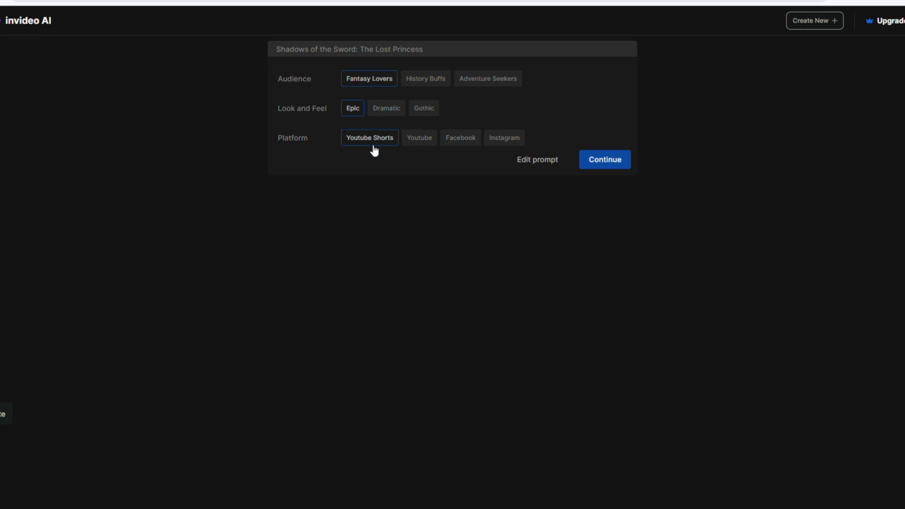
click(605, 160)
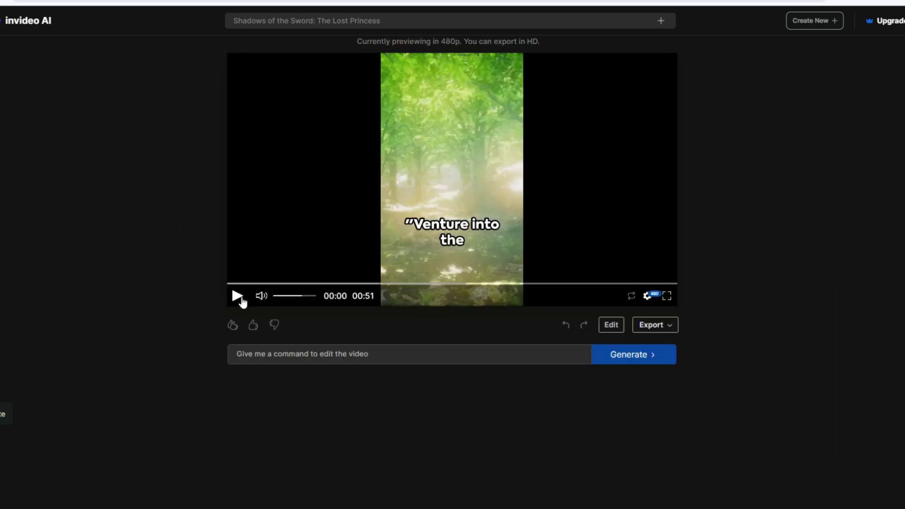
Play the generated video, and in media editing examine which script passage each of the first seven clips covers.
click(238, 296)
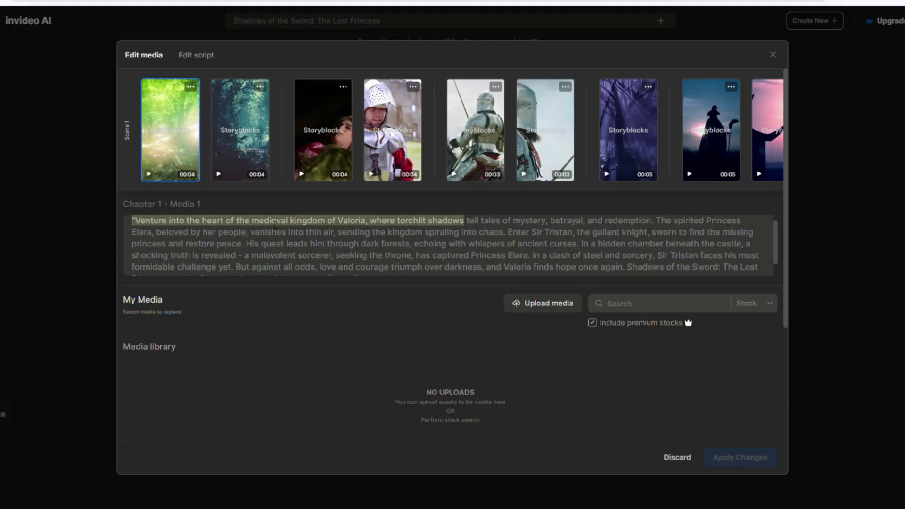
click(249, 151)
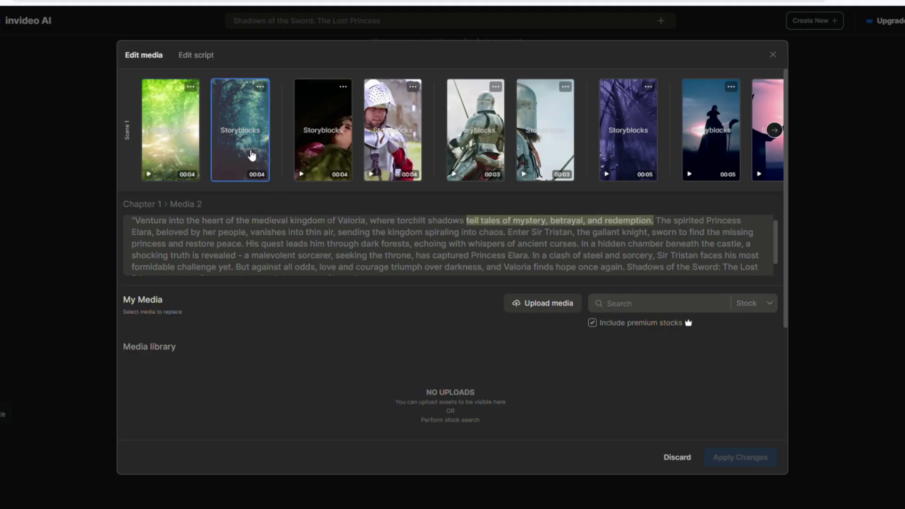
click(336, 164)
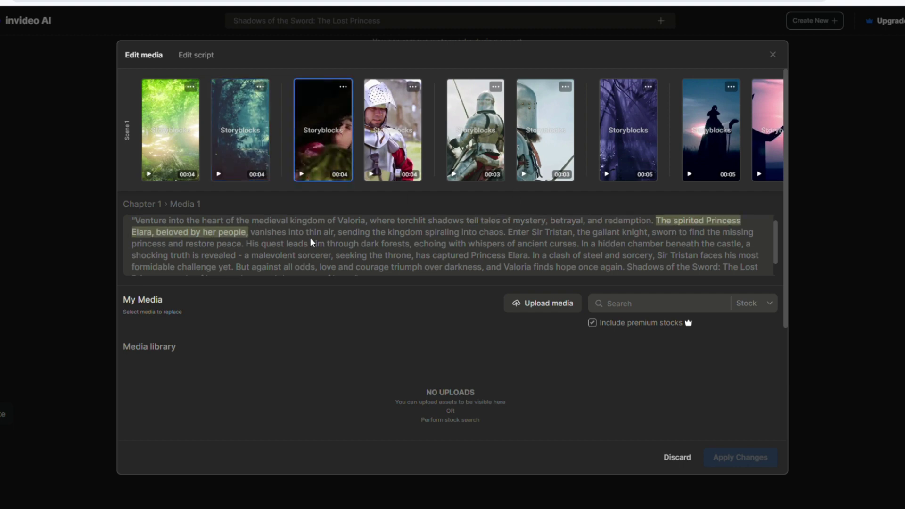
click(389, 160)
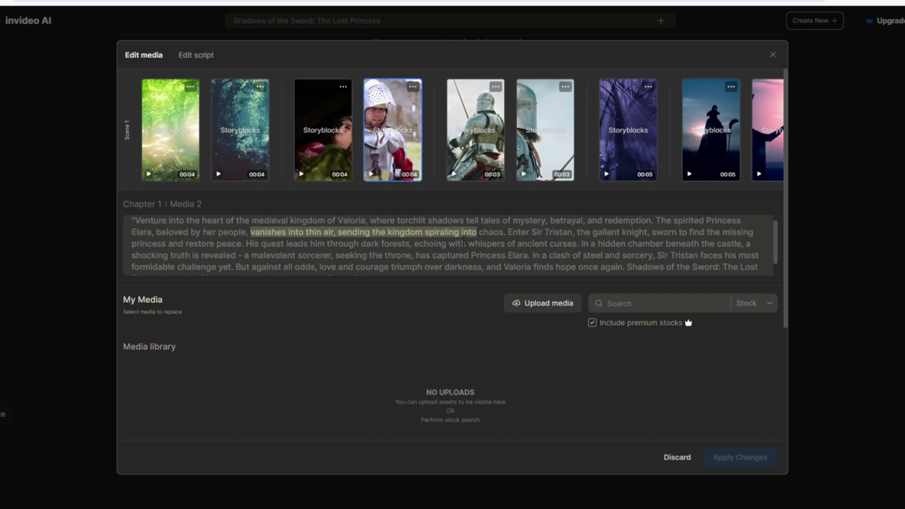
click(474, 155)
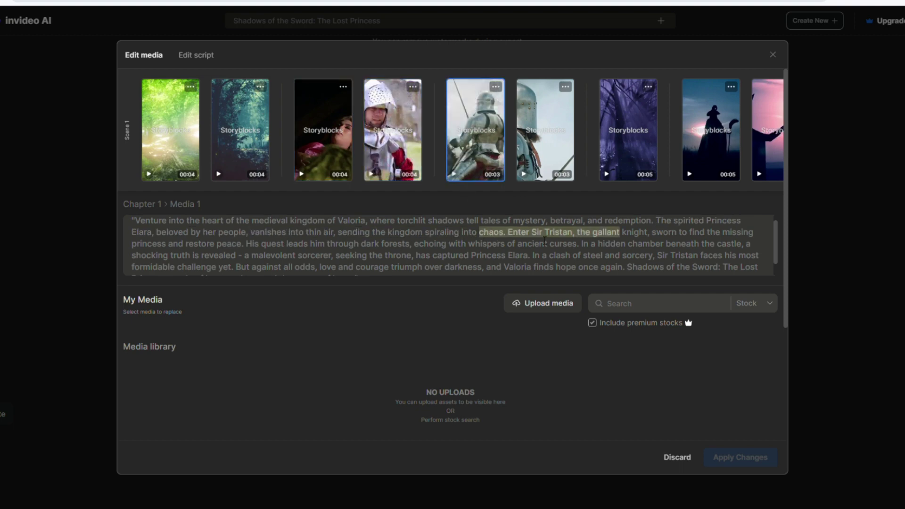
click(550, 153)
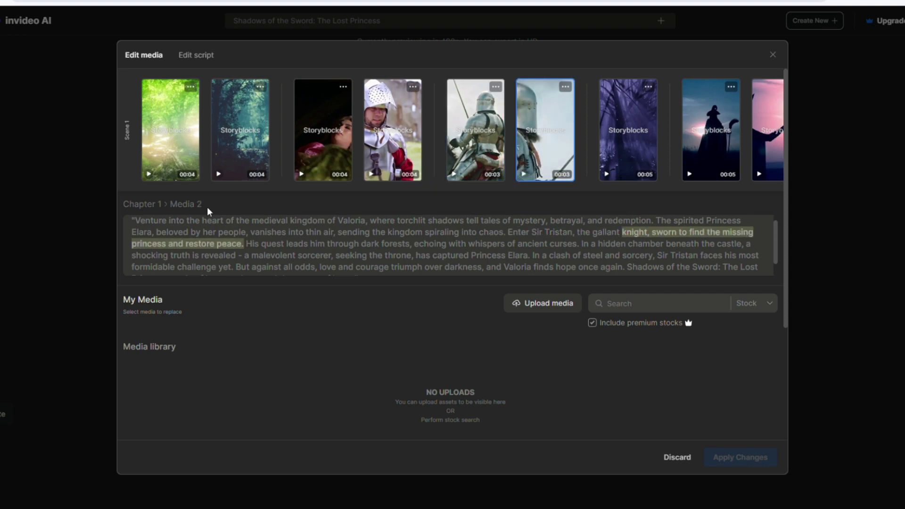
click(617, 160)
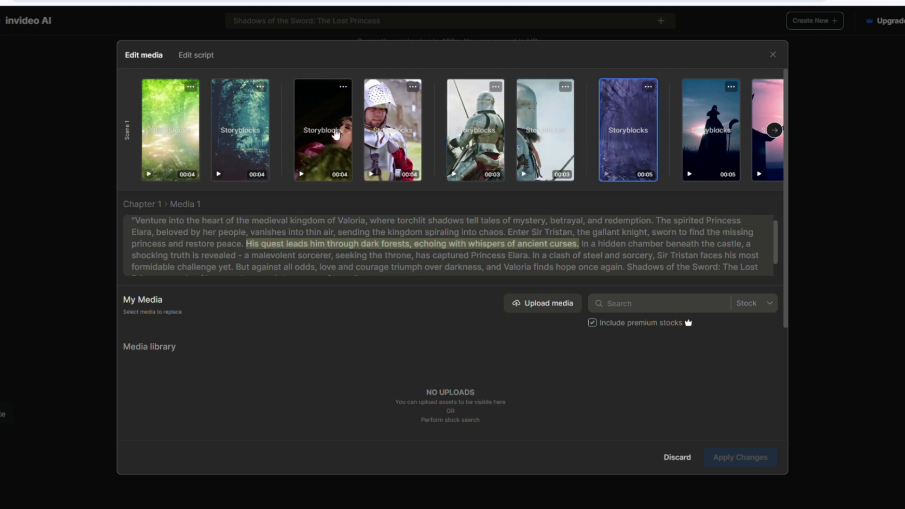
Replace the first four stock clips with uploaded images of the hilltop castle, the town street, the crowned princess and the man in black.
click(166, 156)
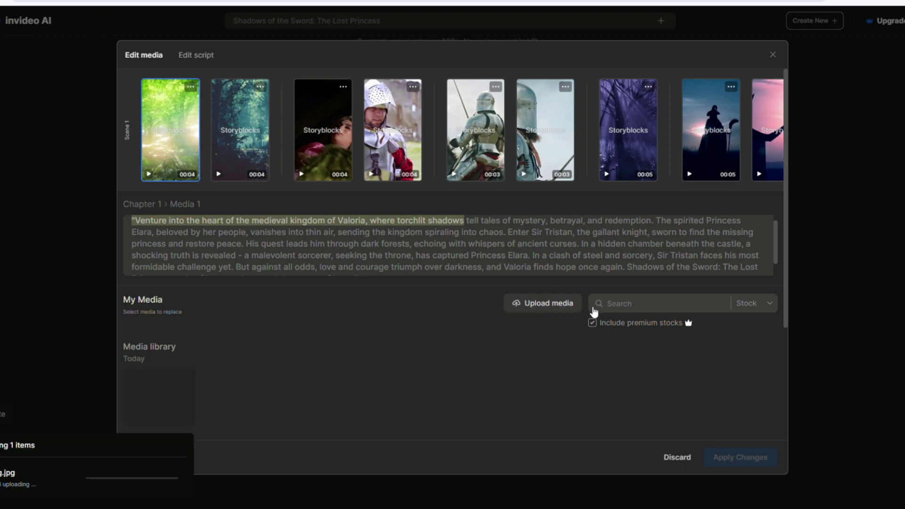
click(146, 414)
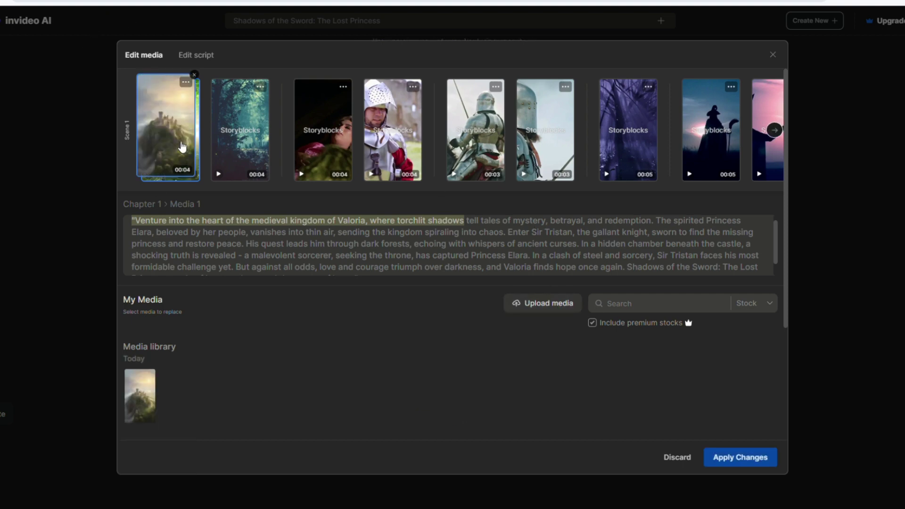
click(244, 161)
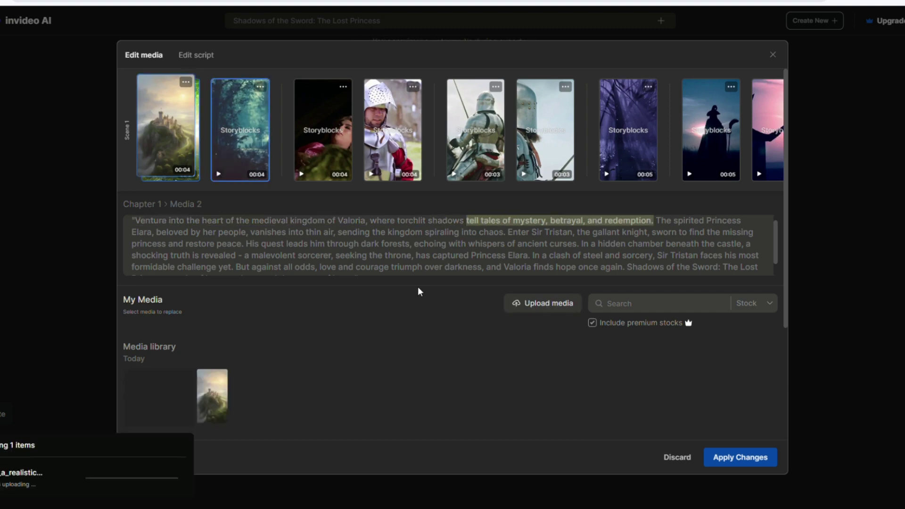
click(324, 136)
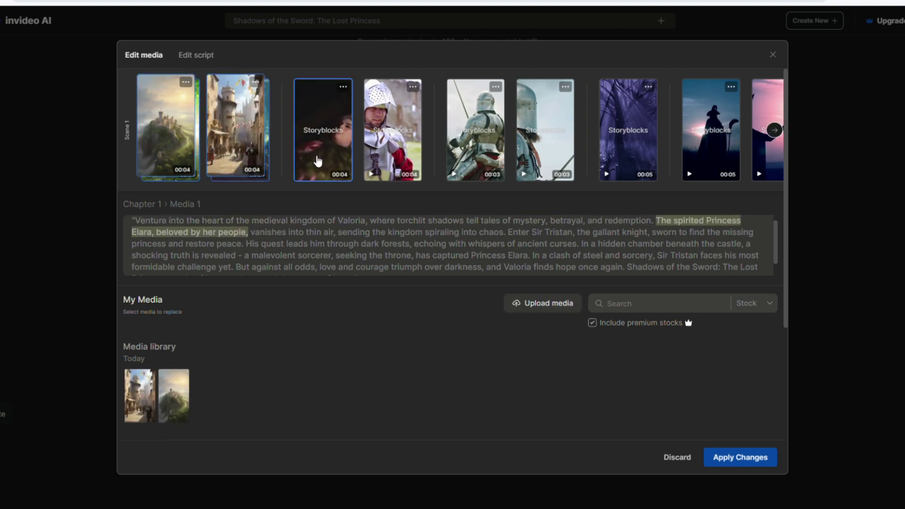
click(774, 130)
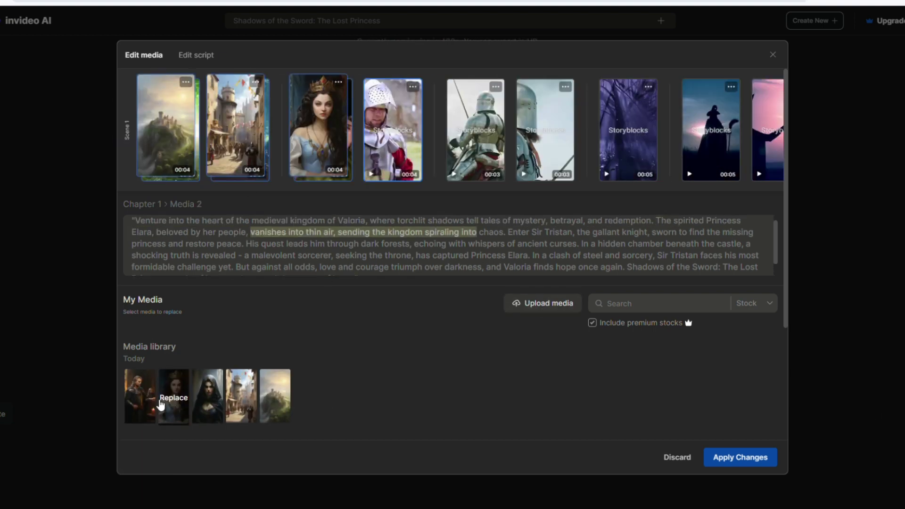
click(164, 405)
Replace the two armoured knight clips, the purple forest clip and the robed silhouette clip with uploaded candlelit man, torchlit corridor and forest wanderer images.
click(475, 134)
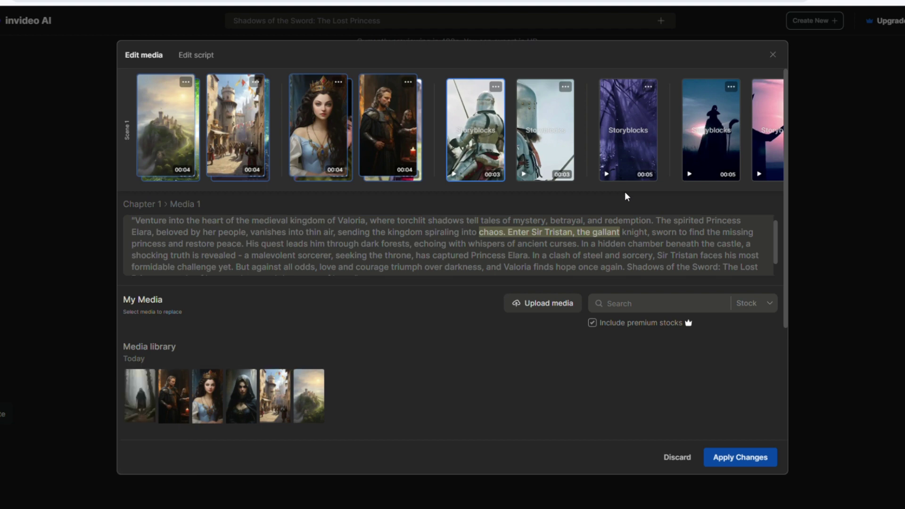
click(140, 396)
click(545, 134)
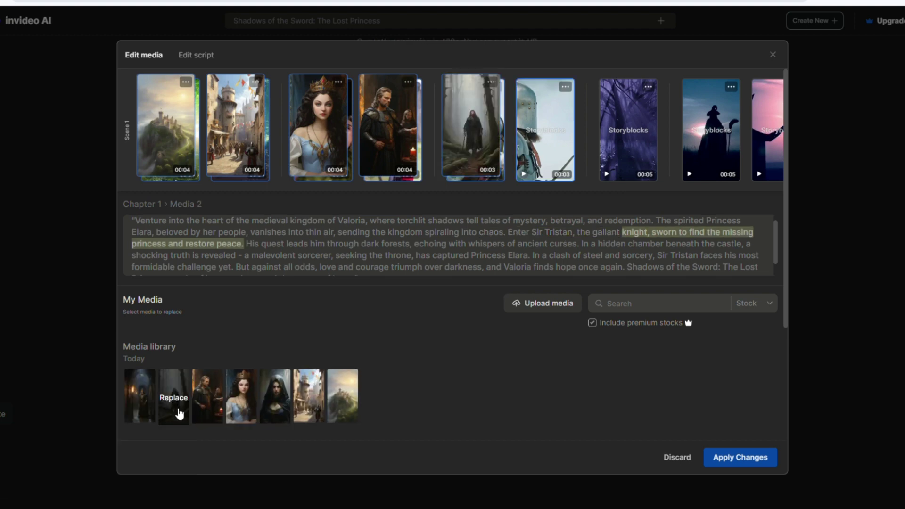
click(140, 400)
click(626, 160)
click(174, 398)
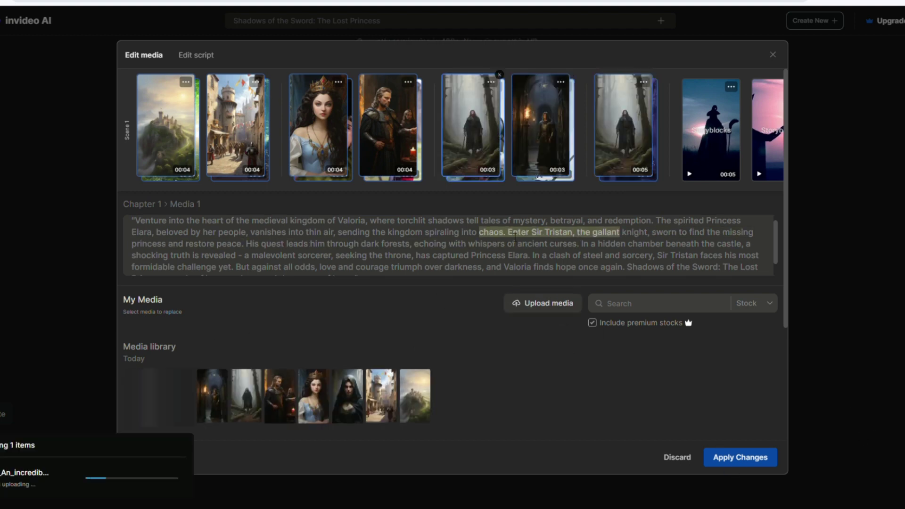
click(178, 418)
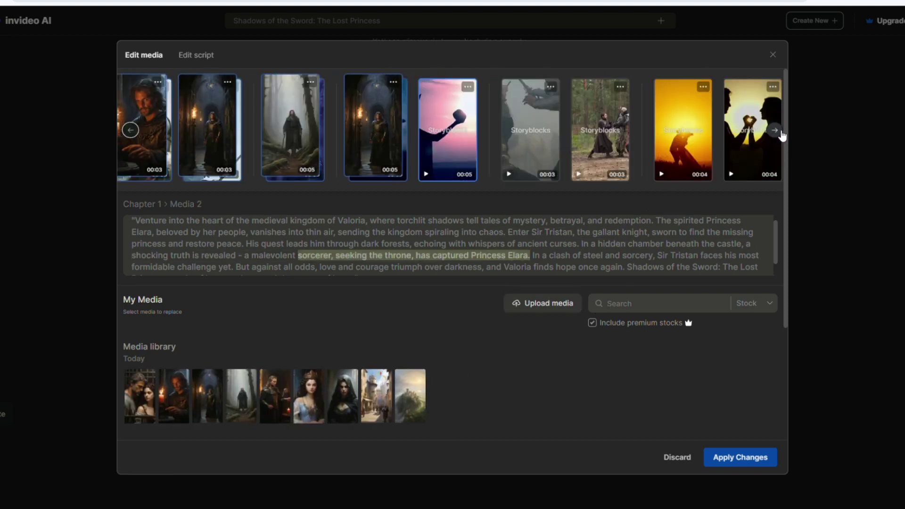
Replace the woodland duel clip with the uploaded battle image and the orange sunset clip with the image of the embracing knight and princess.
click(144, 412)
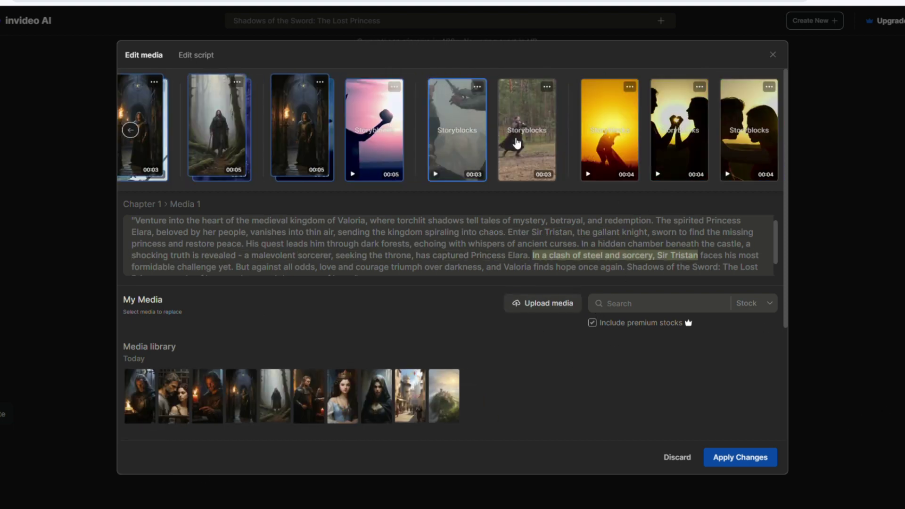
click(547, 177)
click(151, 396)
click(609, 141)
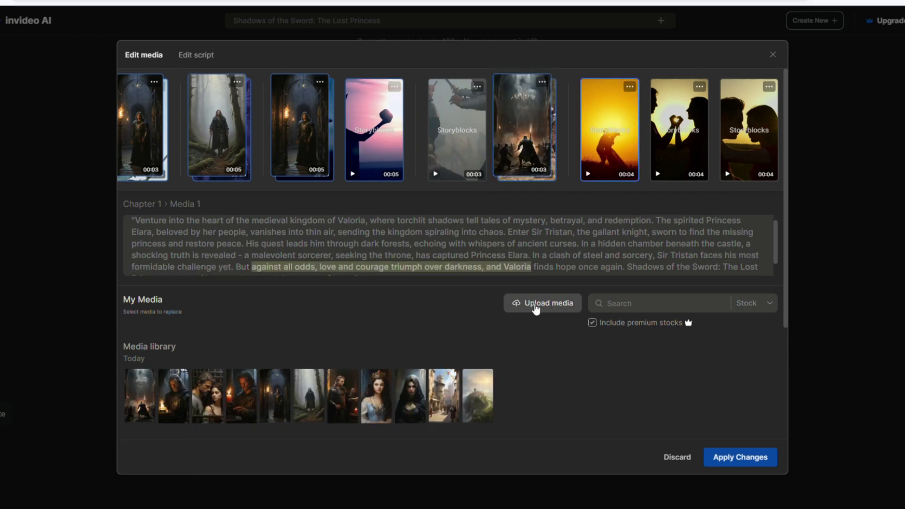
click(537, 308)
click(151, 396)
Replace the last two silhouetted couple clips with the uploaded image of the knight and the princess in a white dress.
click(679, 142)
click(572, 304)
click(169, 394)
click(744, 142)
click(141, 396)
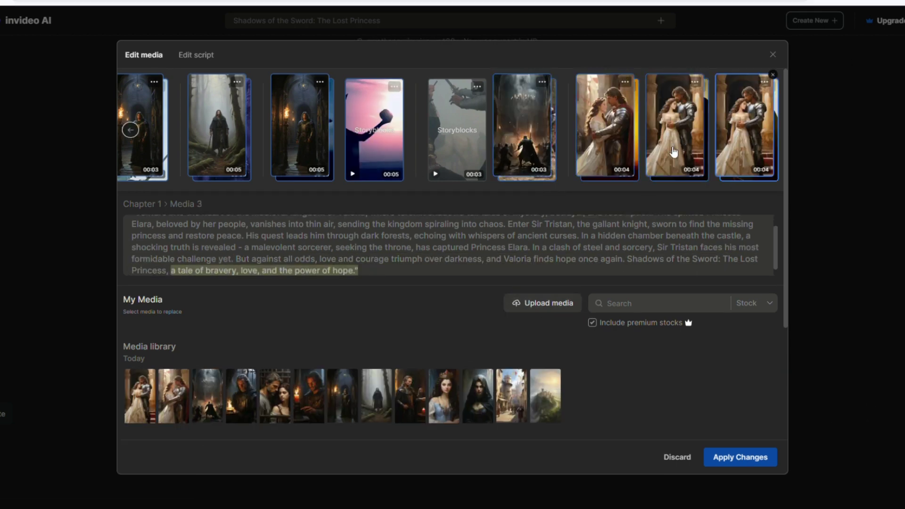
Set the battle image on the foggy sword clip, the castle on the final clip and the captive couple on the pink silhouette clip.
click(457, 142)
click(207, 396)
click(384, 159)
click(744, 156)
click(542, 303)
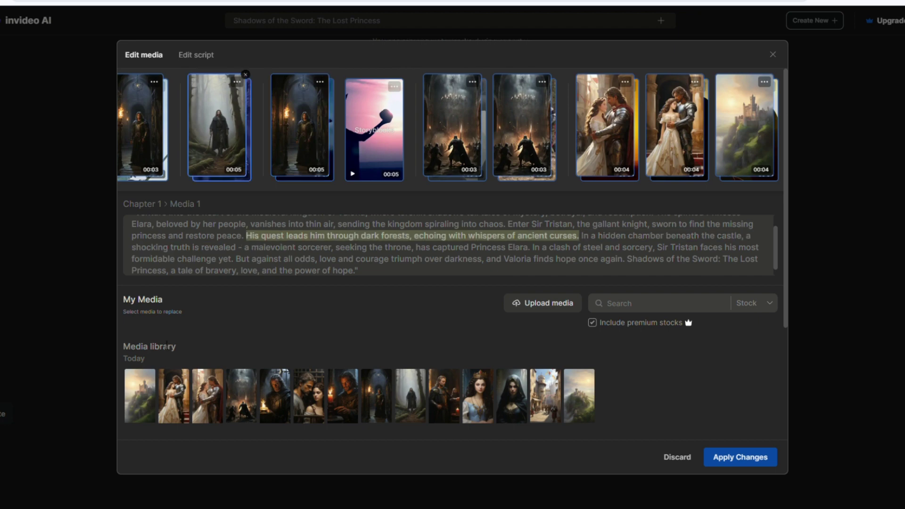
click(130, 131)
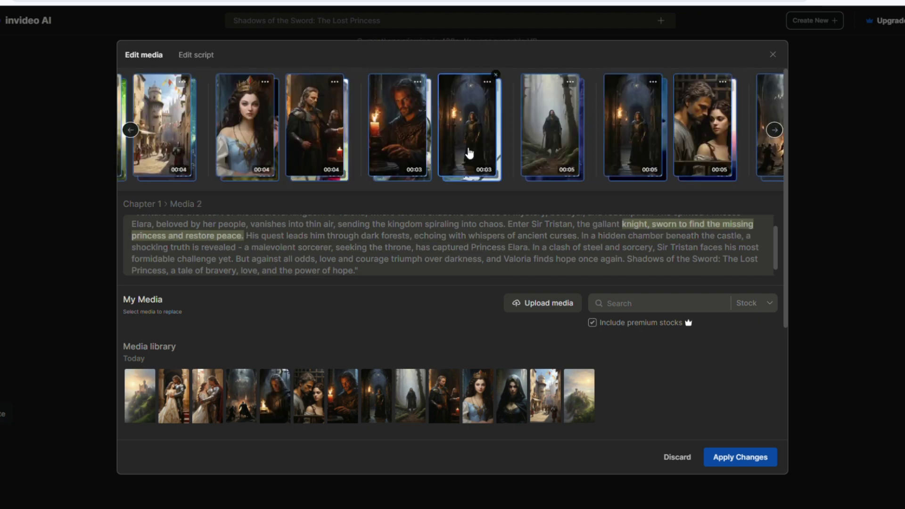
Put the town street on the sixth clip, the hooded woman on the fourth and the castle on the second, and apply the media changes.
click(335, 138)
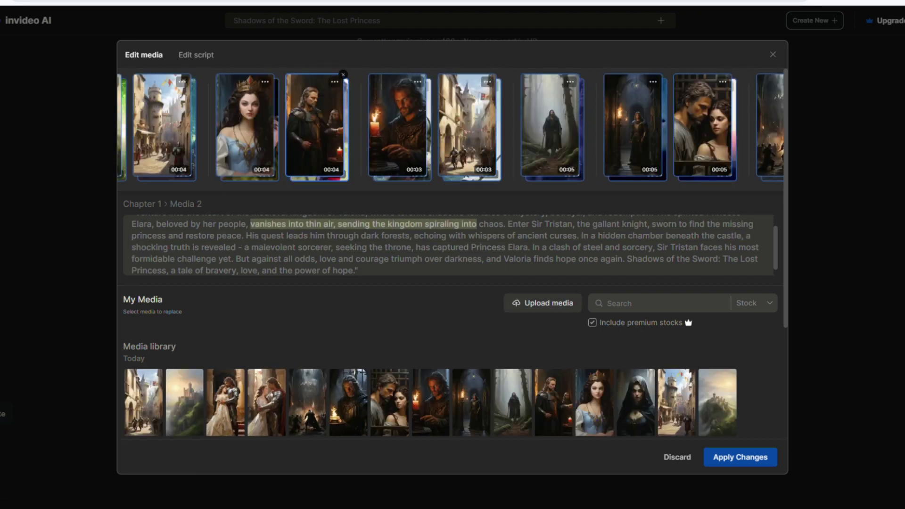
click(130, 131)
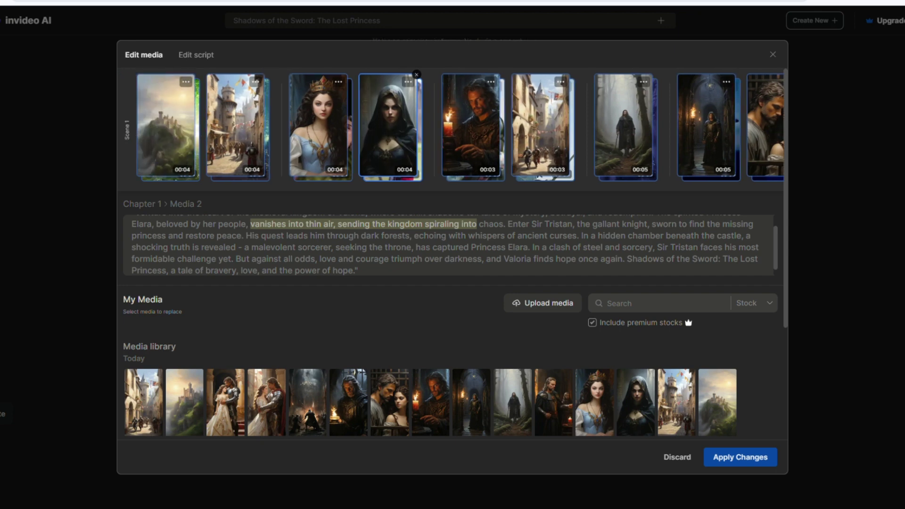
click(199, 372)
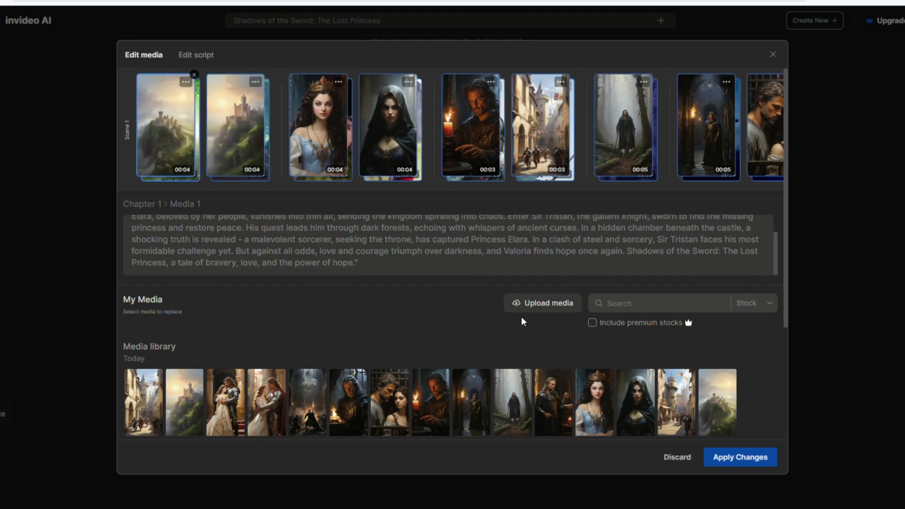
scroll(446, 303, down, 1)
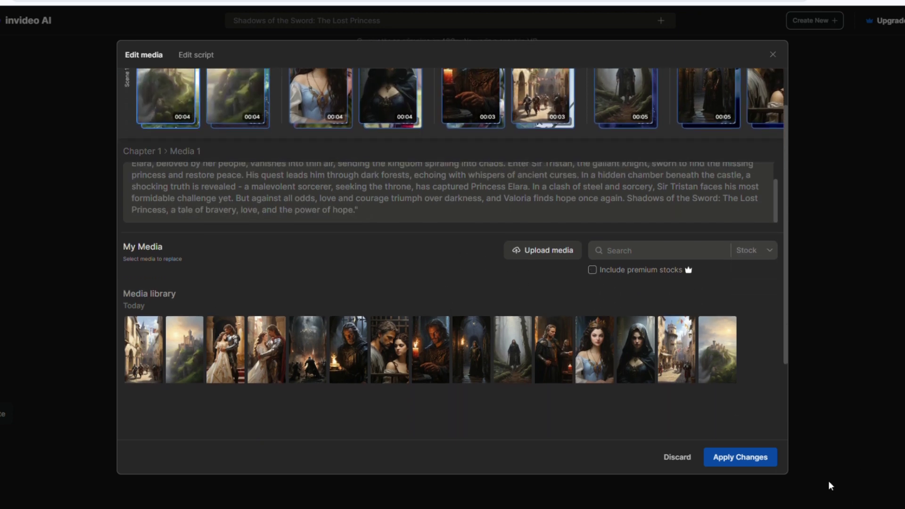
click(748, 458)
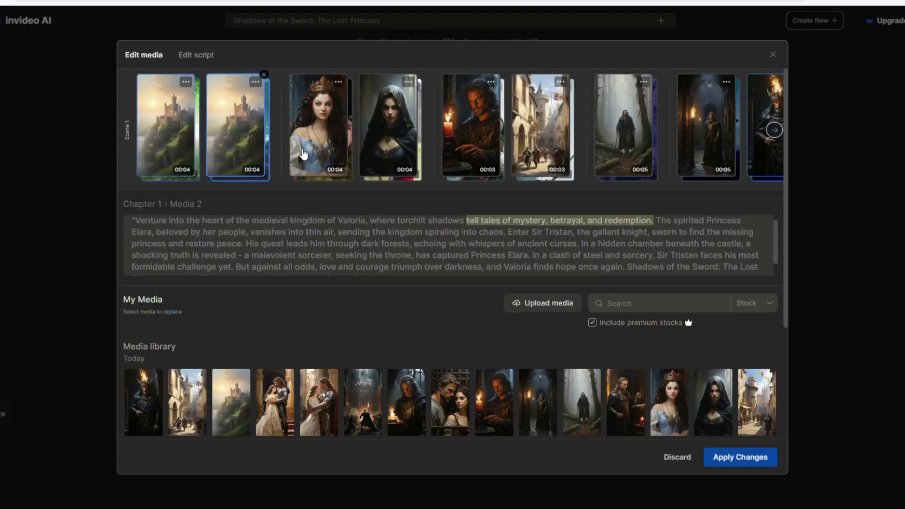
Set the crowned dark ruler on the throne-seeking clip, put the captive couple and embracing couple on the closing clips, and apply the changes.
click(775, 132)
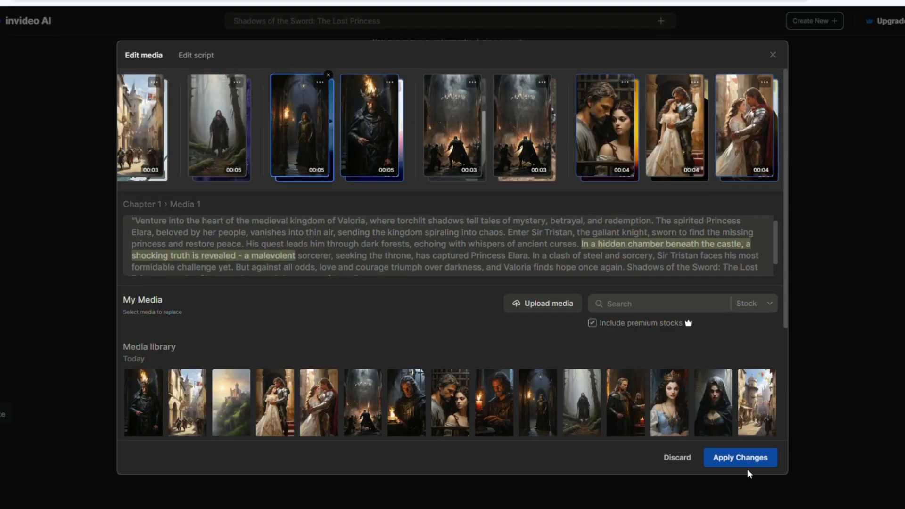
click(746, 465)
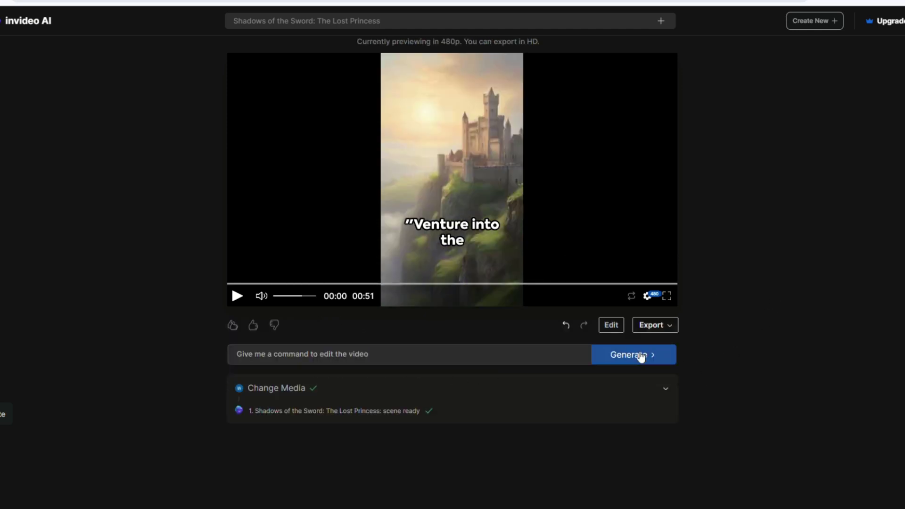
Export the video for YouTube with stock watermarks, Normal invideo AI branding and 1080p resolution.
click(667, 325)
click(669, 349)
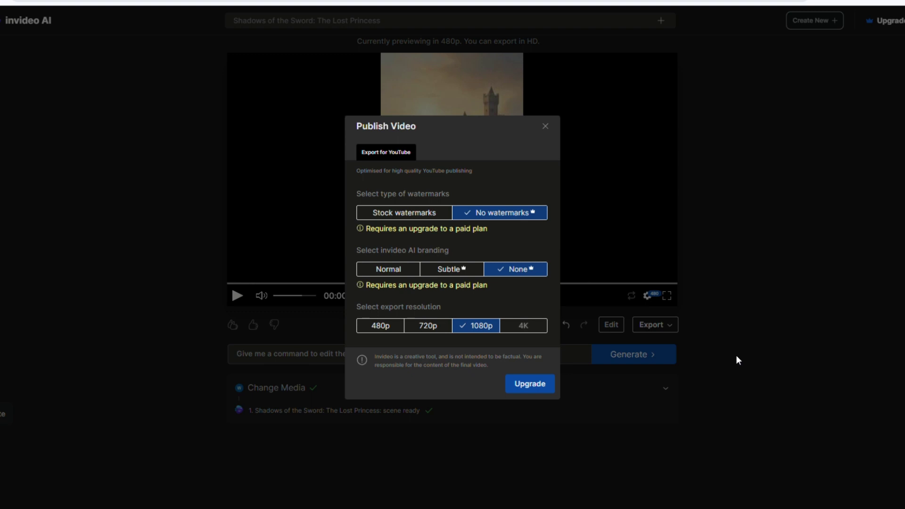
click(411, 218)
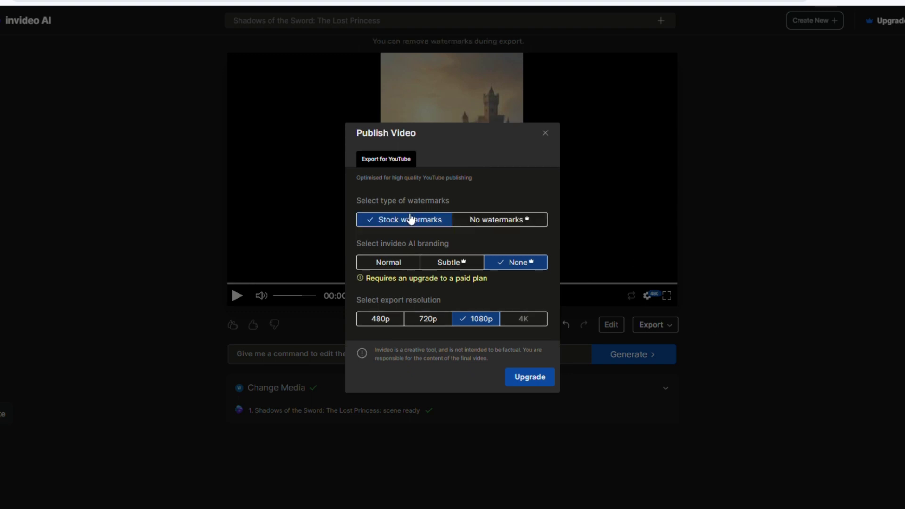
click(391, 269)
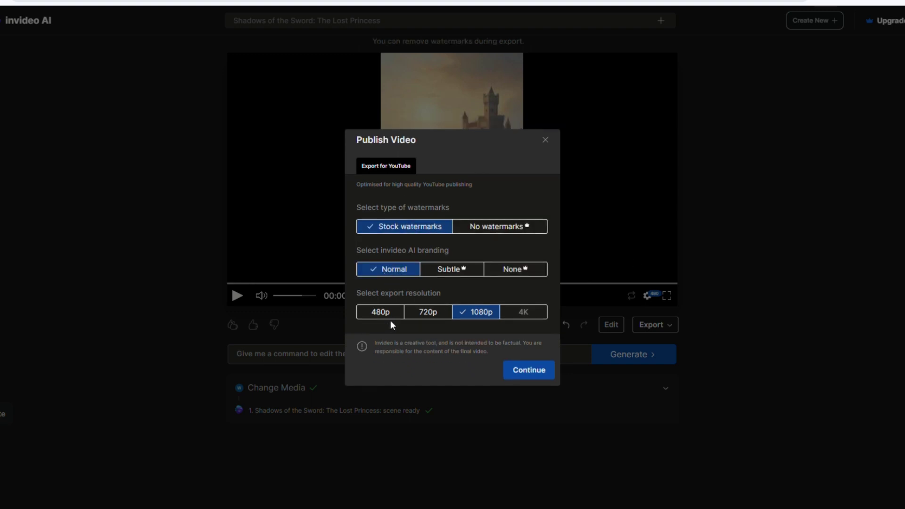
click(532, 370)
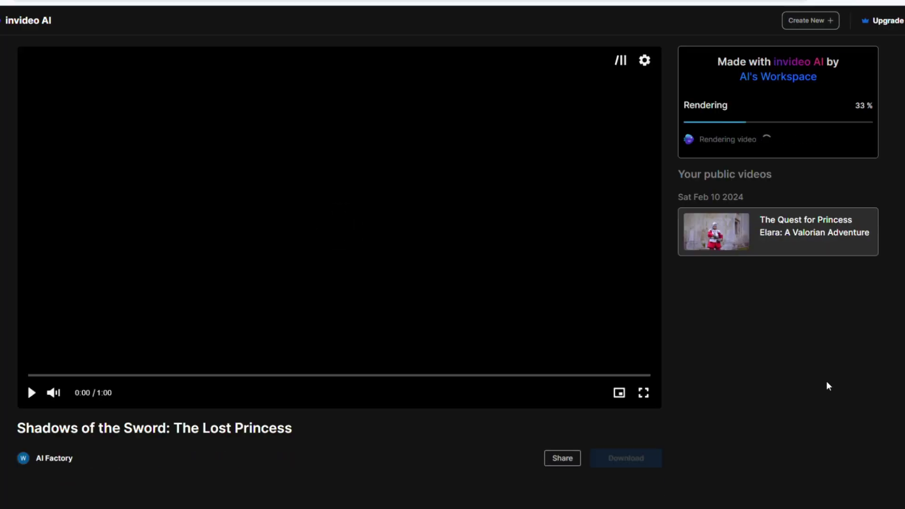